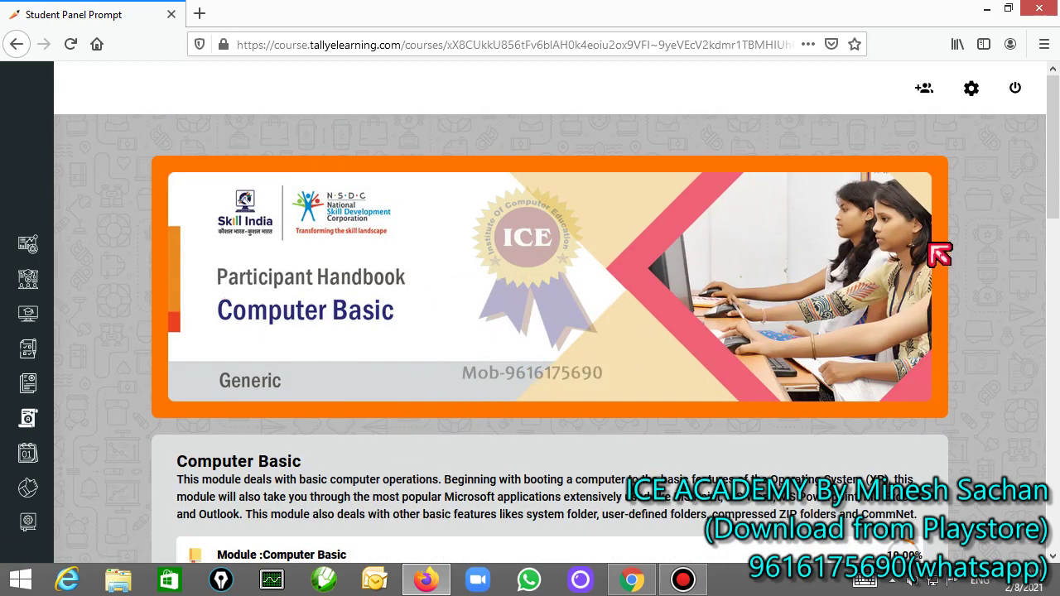
# Step: Switch to Chrome and scroll through the Classplus DCA Course overview
pyautogui.click(638, 580)
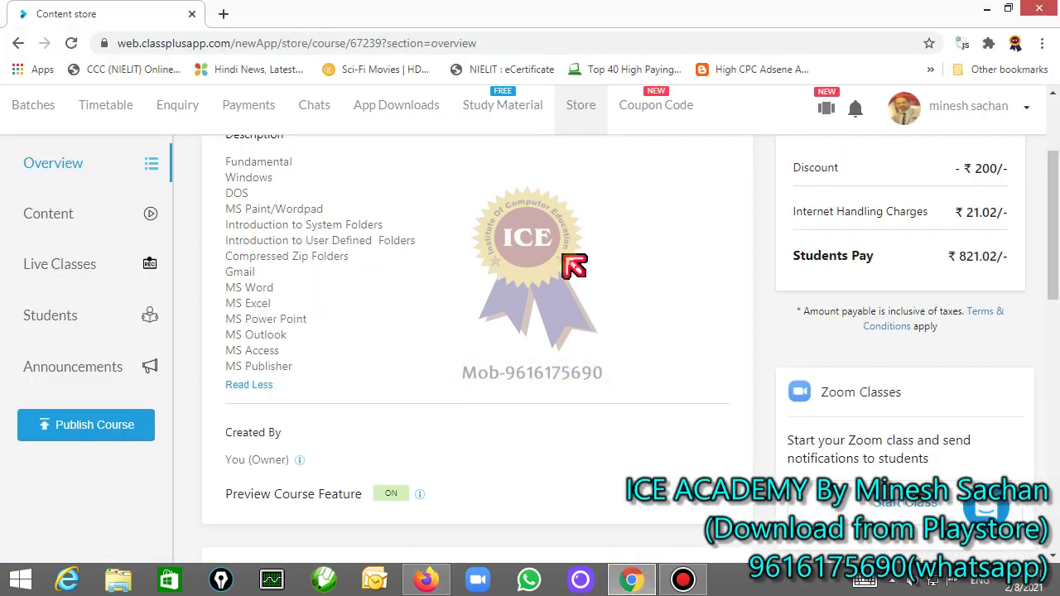
pyautogui.scroll(2, 564, 254)
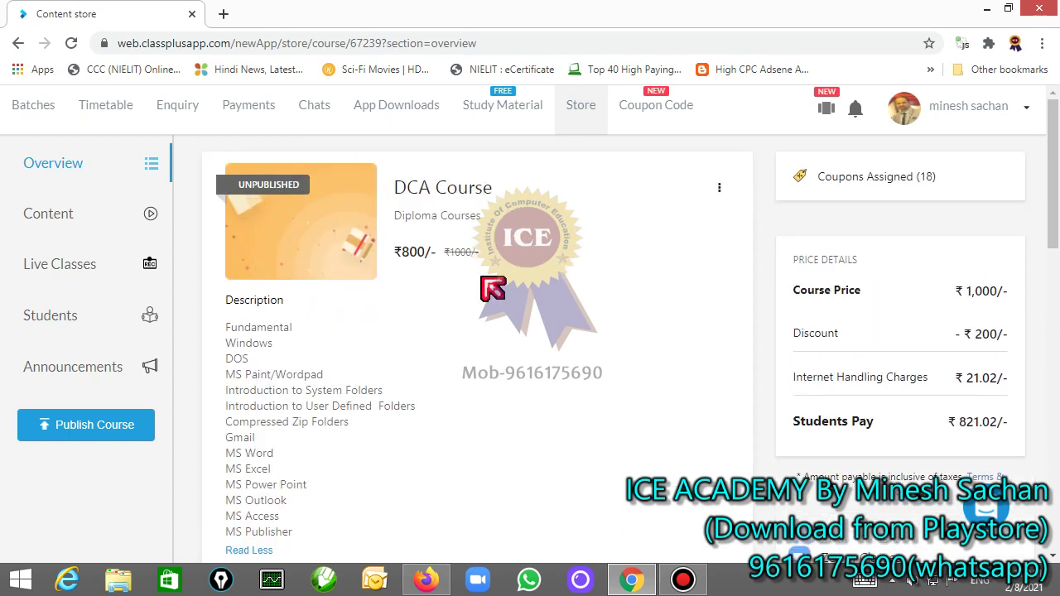
pyautogui.scroll(-1, 491, 327)
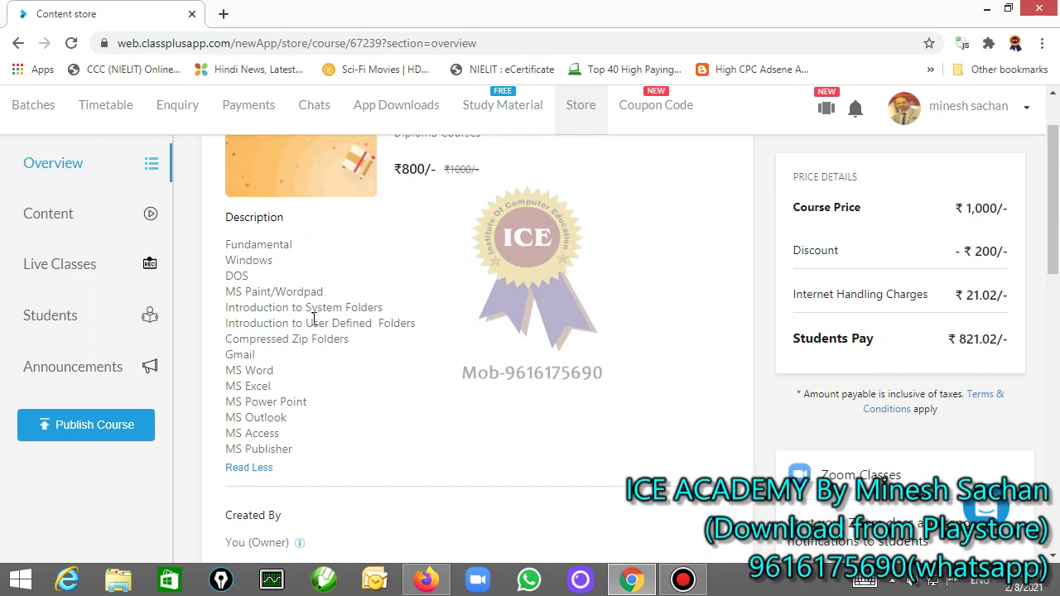
# Step: Select the DCA Course description topic list, then open a new blank Chrome window
pyautogui.moveTo(226, 244); pyautogui.dragTo(290, 453)
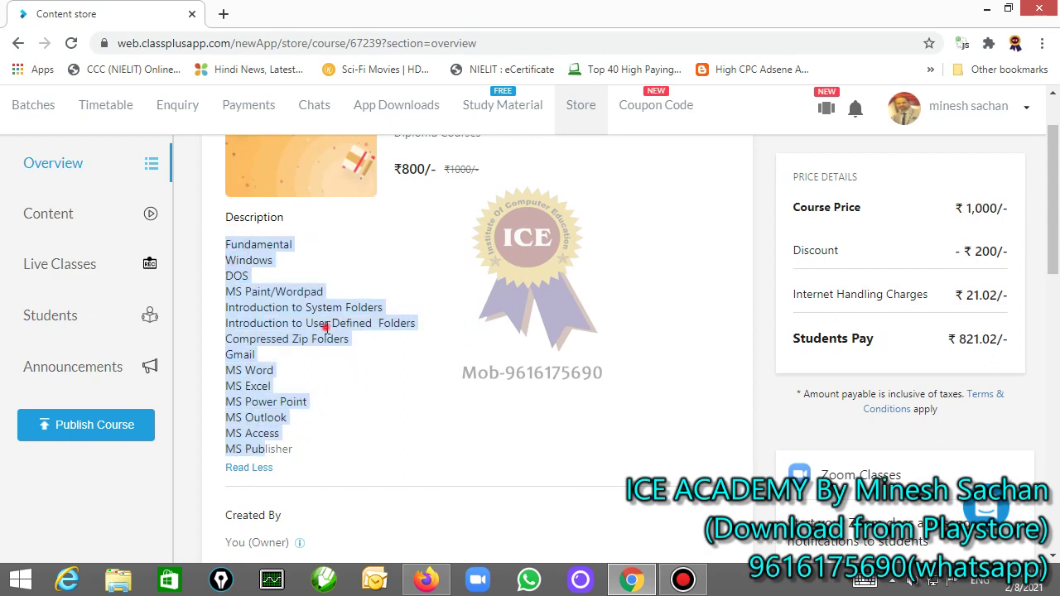
pyautogui.click(273, 332)
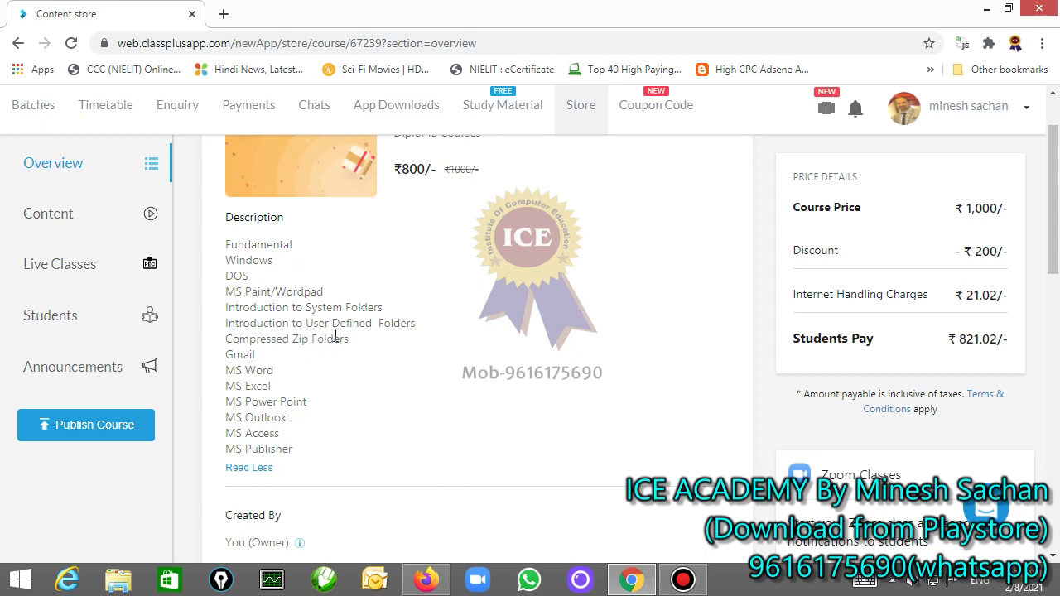
pyautogui.moveTo(290, 450); pyautogui.dragTo(232, 250)
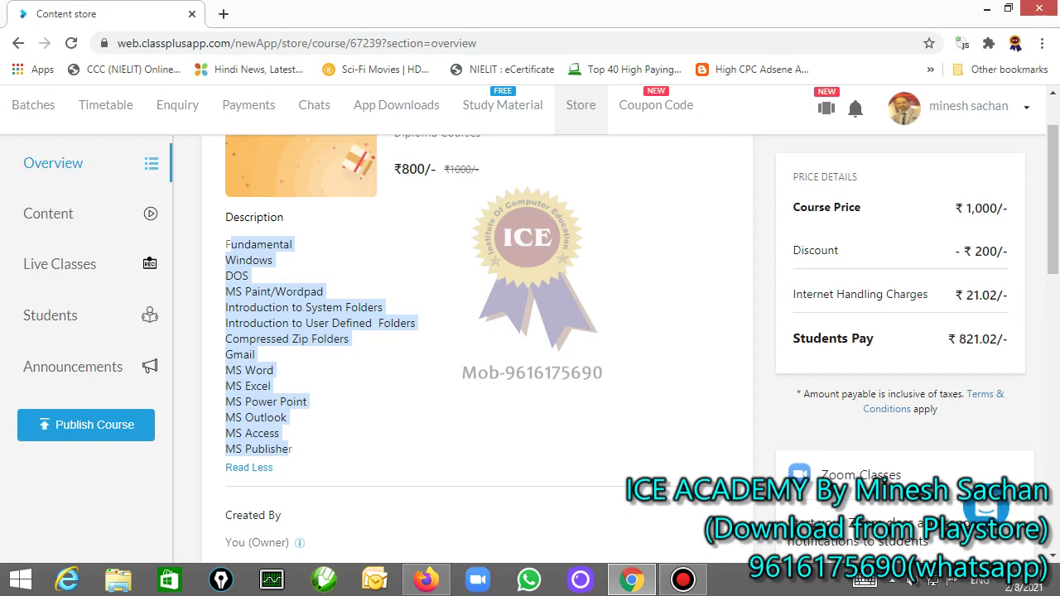
pyautogui.hotkey('ctrl', 'n')
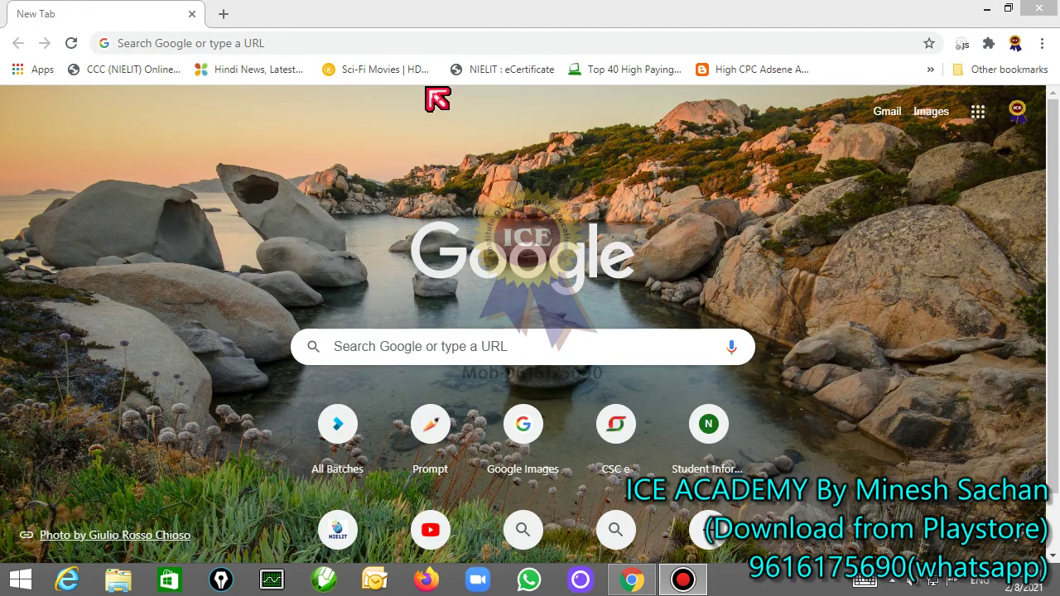
# Step: Search Google for 'winzip' using the autocomplete suggestion
pyautogui.click(268, 42)
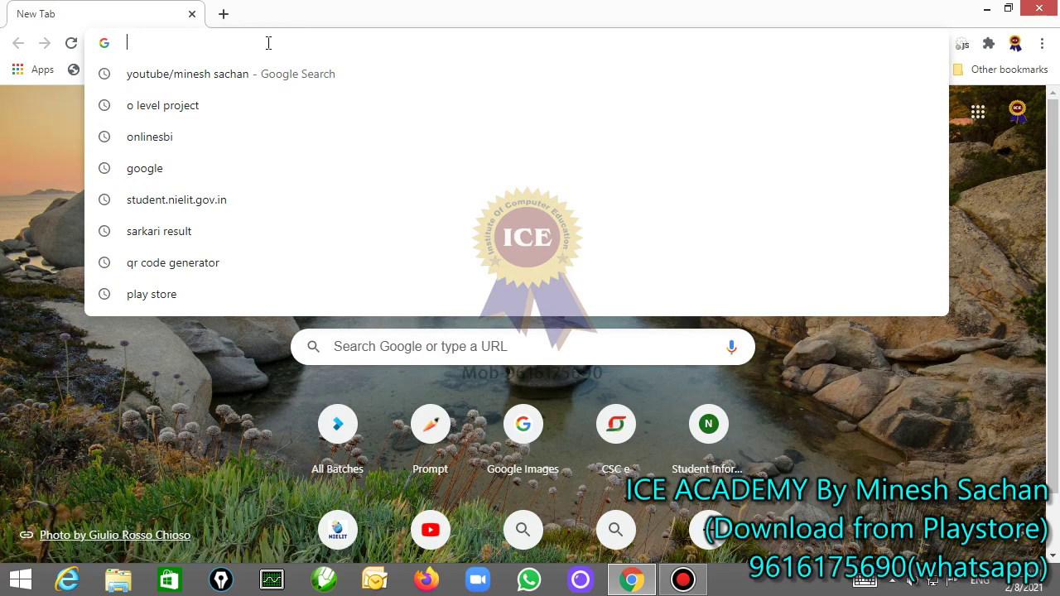
pyautogui.write('win')
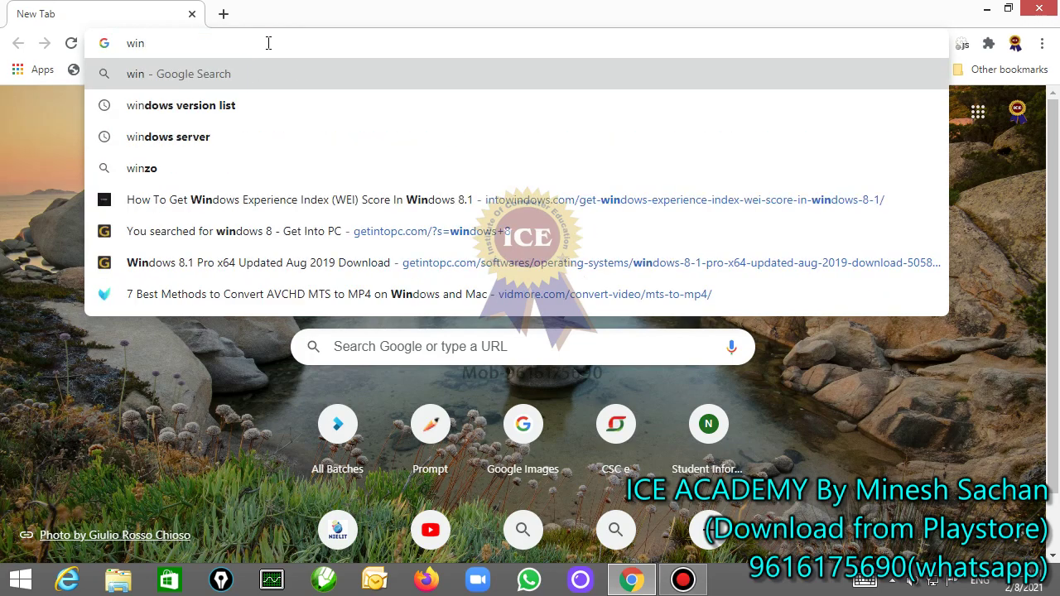
pyautogui.write('zi')
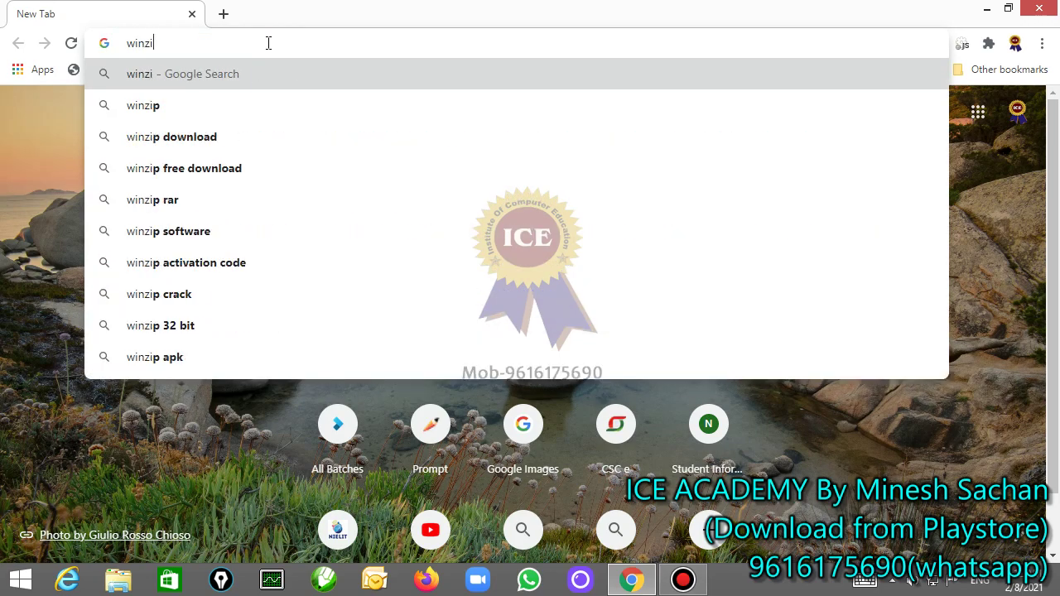
pyautogui.press('Down')
pyautogui.press('Return')
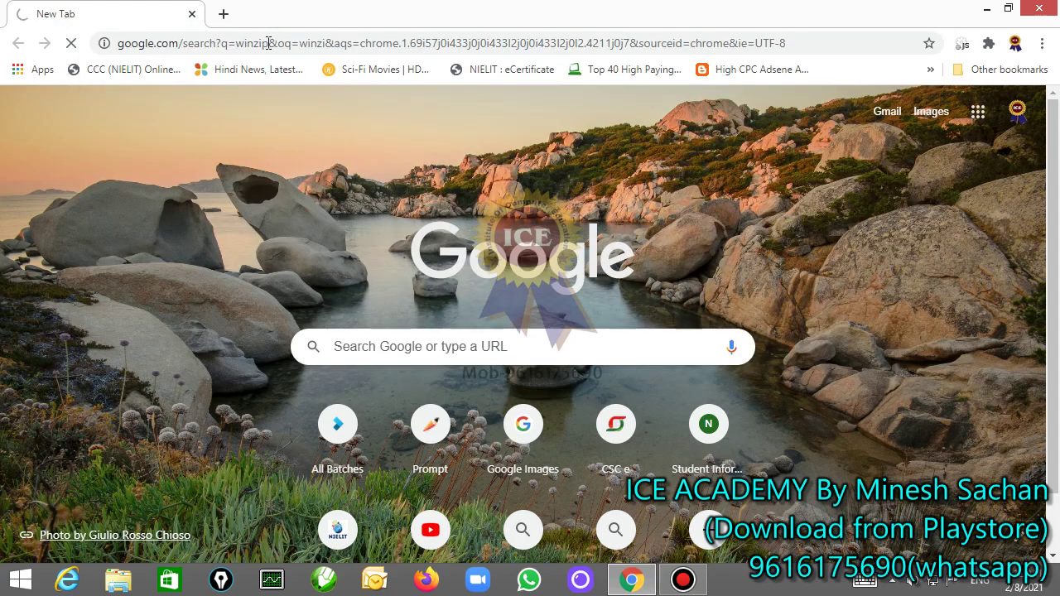
# Step: Open the 'WinZip for Windows, Mac and Mobile' search result
pyautogui.scroll(-1, 358, 322)
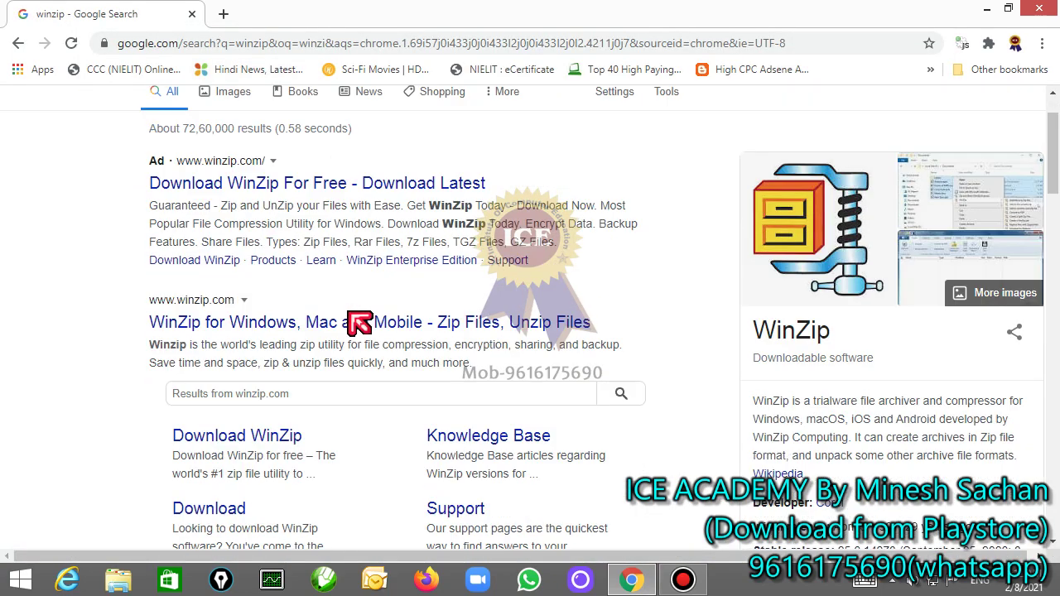
pyautogui.scroll(-1, 359, 322)
pyautogui.click(301, 236)
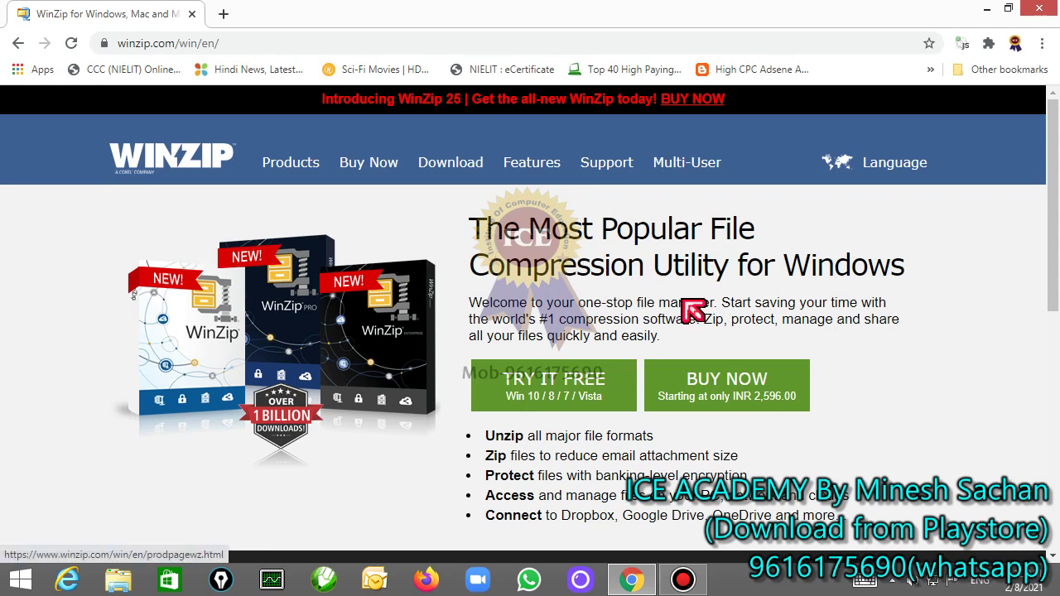
# Step: Highlight WinZip's Zip files, banking-level encryption and cloud services feature lines
pyautogui.scroll(-1, 762, 427)
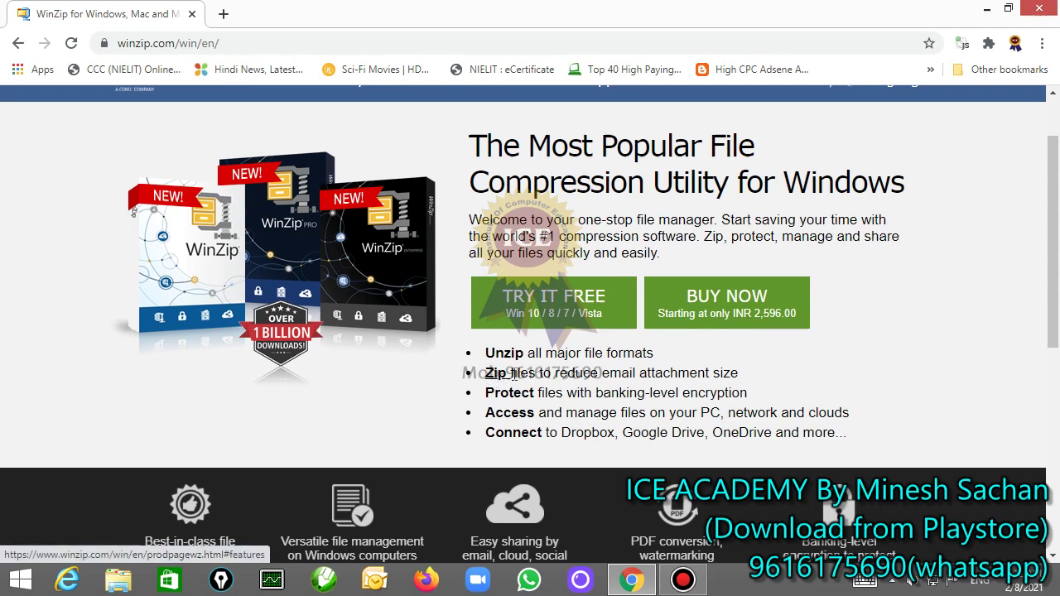
pyautogui.moveTo(738, 373); pyautogui.dragTo(486, 374)
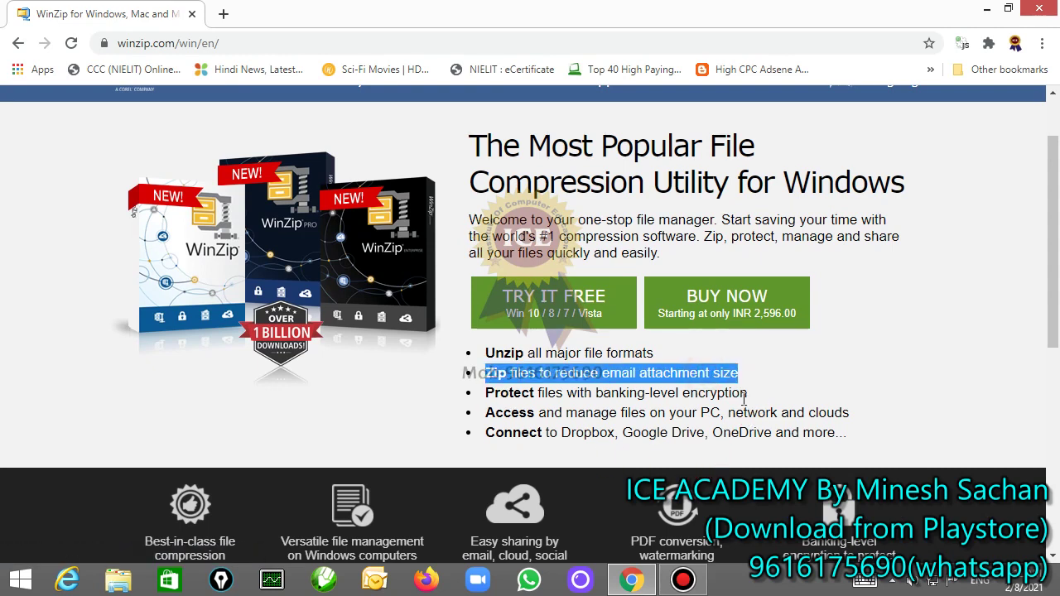
pyautogui.moveTo(747, 392); pyautogui.dragTo(498, 394)
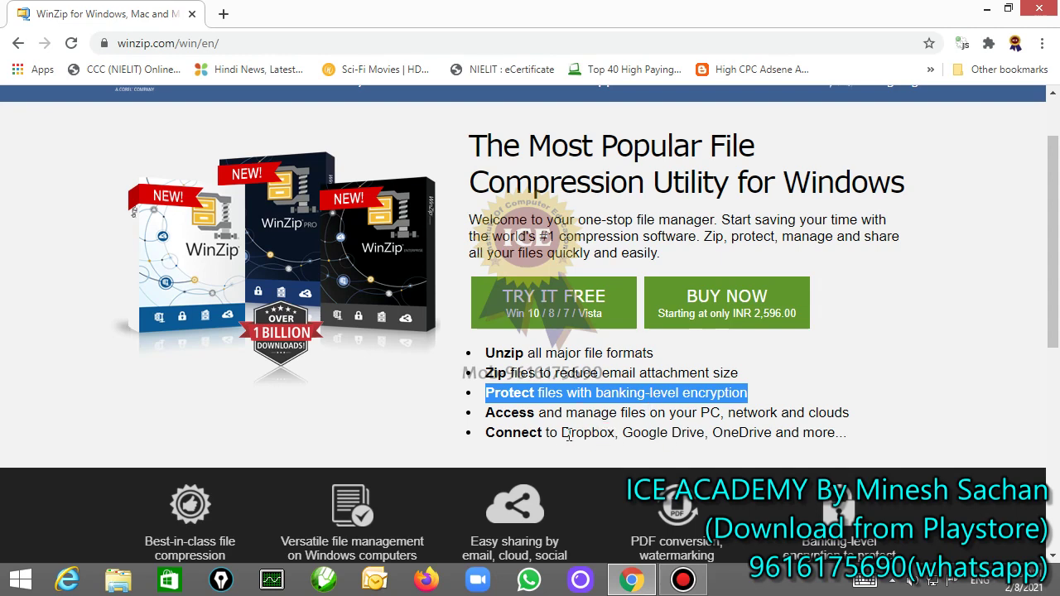
pyautogui.moveTo(819, 434); pyautogui.dragTo(495, 443)
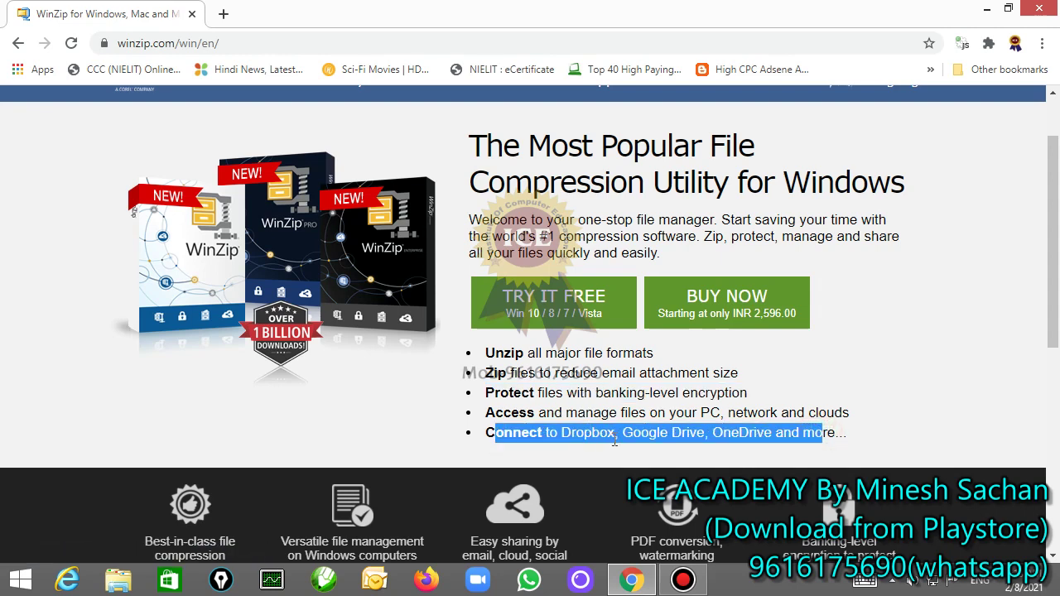
# Step: Select 'Google Drive' in the cloud services line and return to the winzip results
pyautogui.click(669, 439)
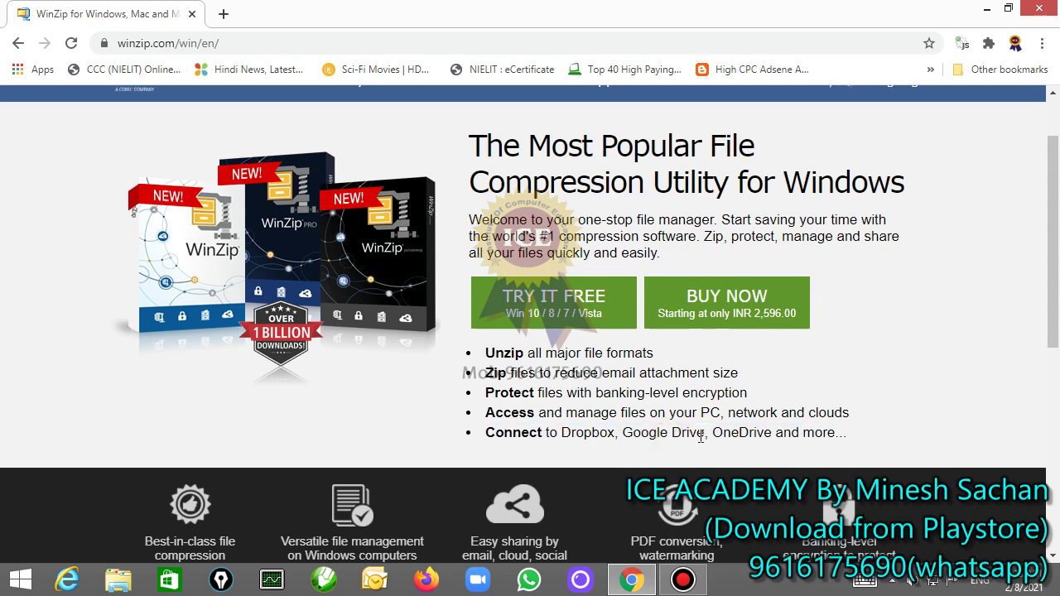
pyautogui.doubleClick(689, 434)
pyautogui.moveTo(651, 437); pyautogui.dragTo(623, 433)
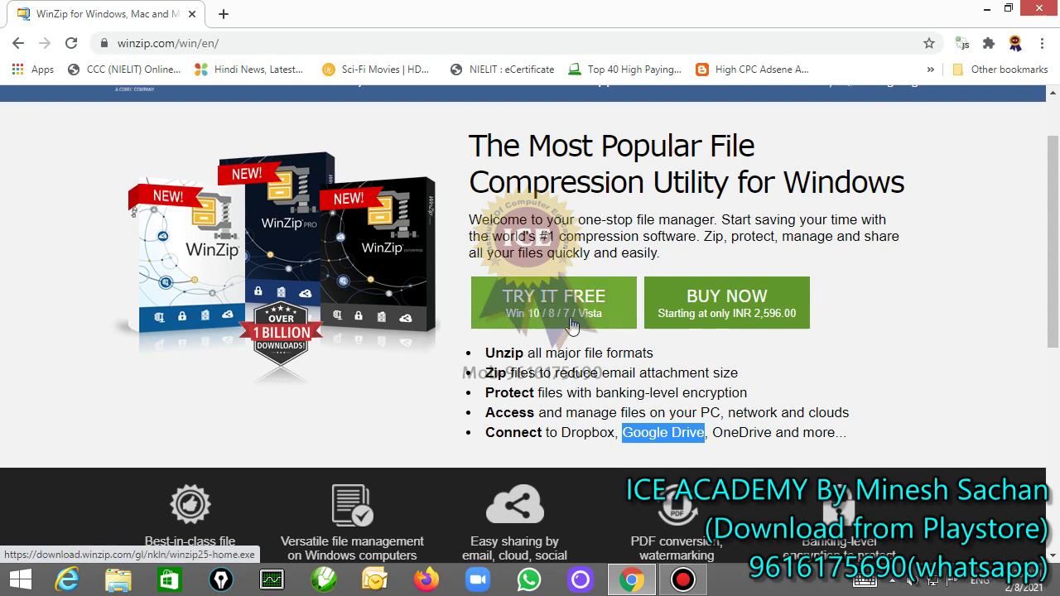
pyautogui.click(19, 43)
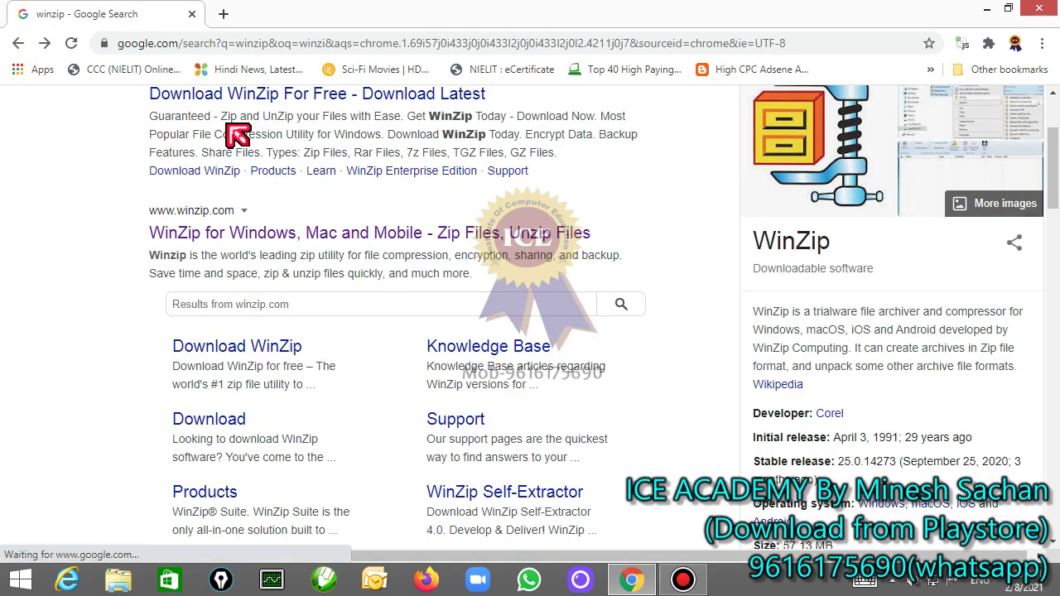
# Step: Search 'winrar 32 bit', open the WinRAR download page, and close Chrome
pyautogui.scroll(2, 237, 135)
pyautogui.moveTo(172, 120); pyautogui.dragTo(209, 119)
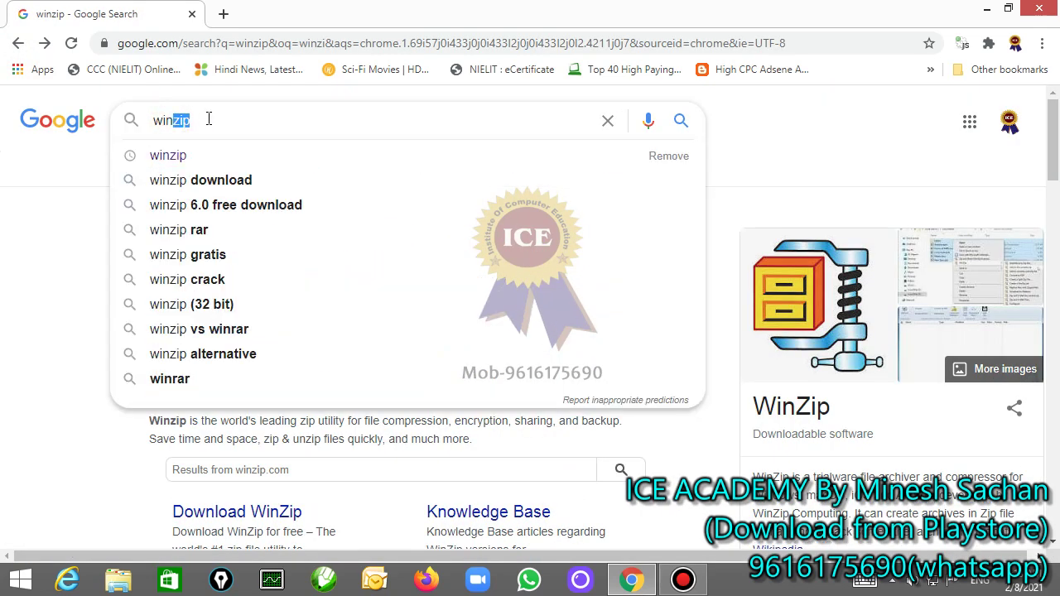
pyautogui.write('ra')
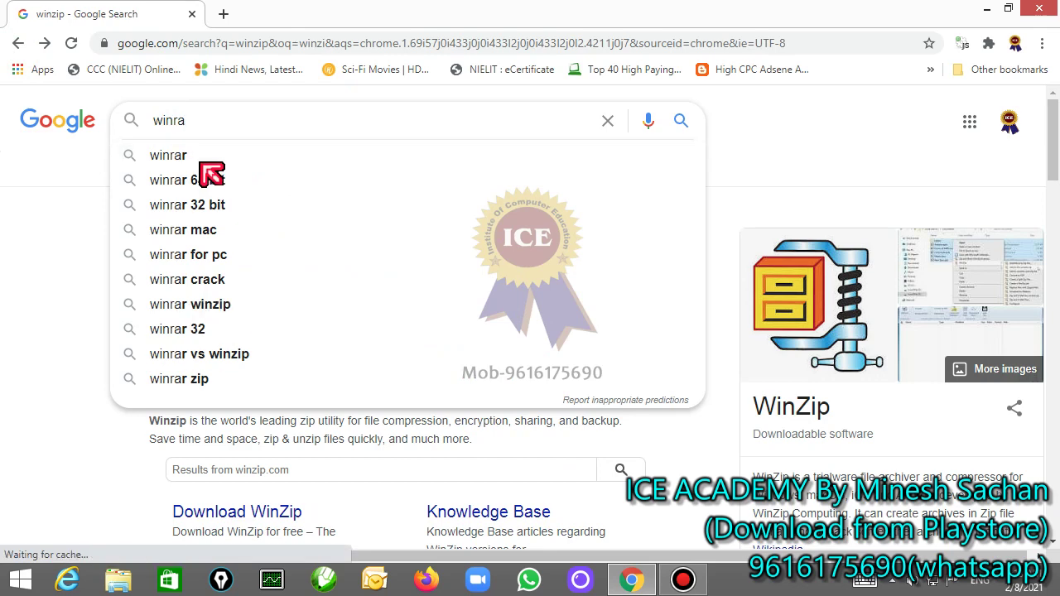
pyautogui.click(203, 205)
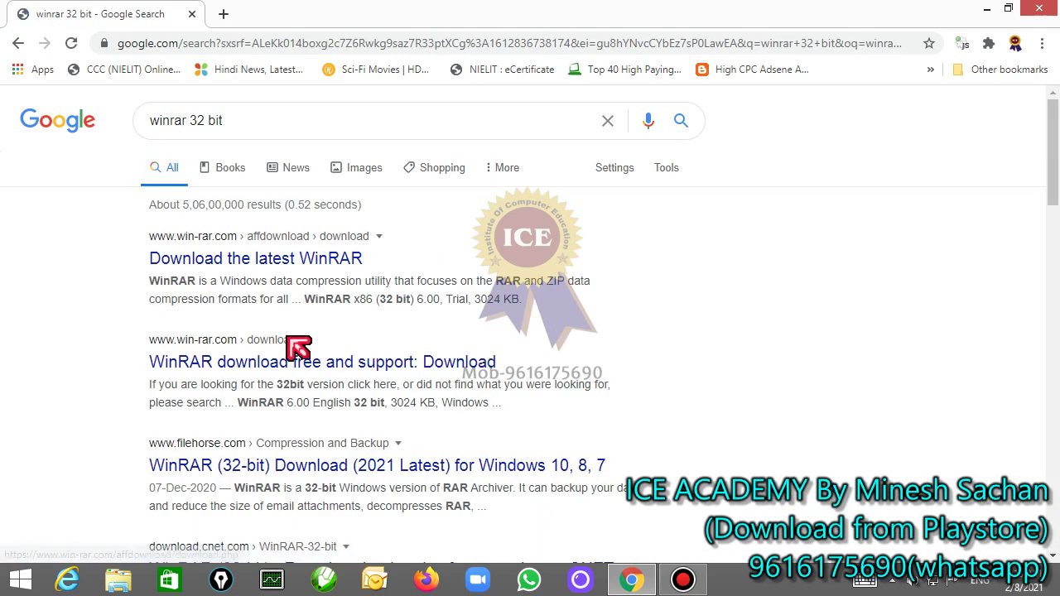
pyautogui.click(252, 258)
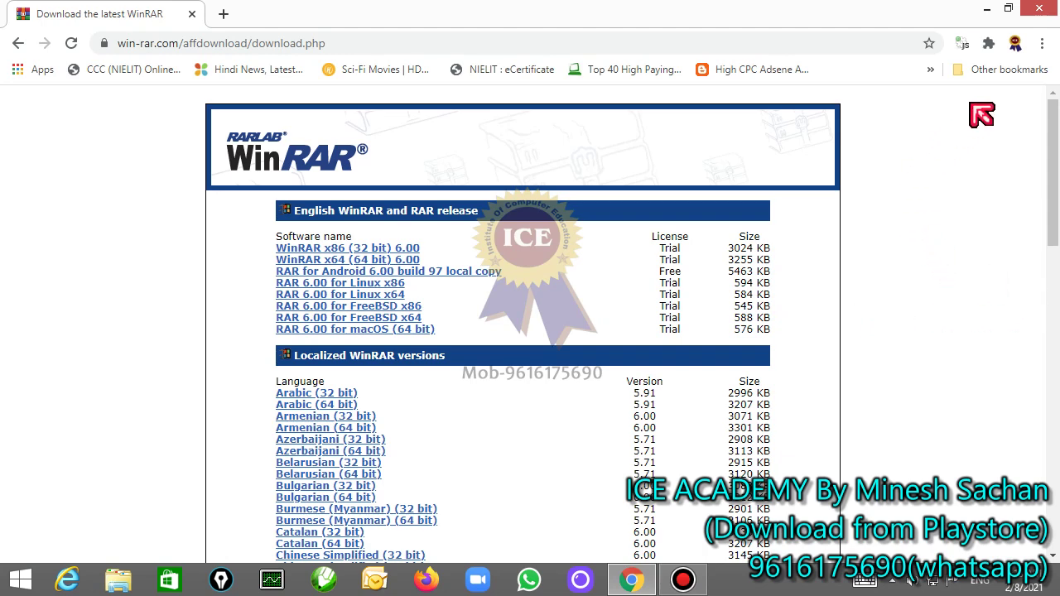
pyautogui.click(1043, 18)
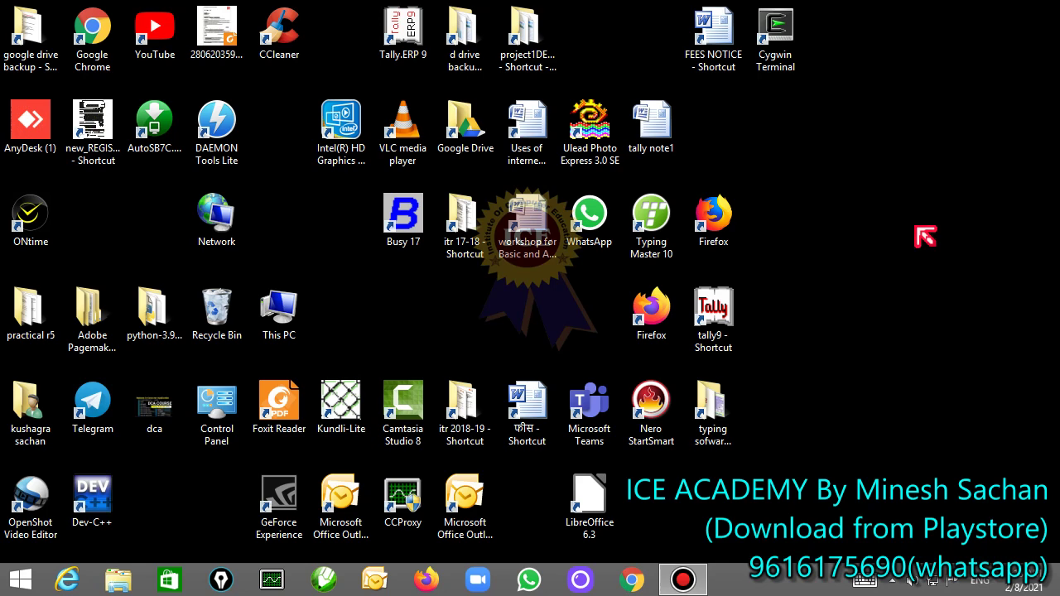
# Step: Open the shared folder e on computer 192.168.2.5
pyautogui.press('super+r')
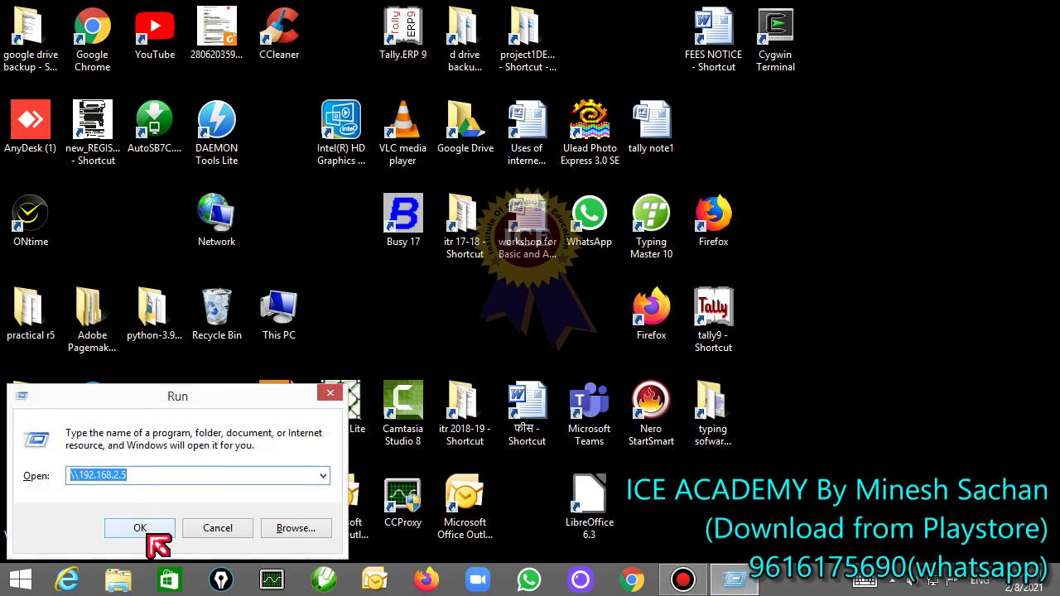
pyautogui.click(141, 529)
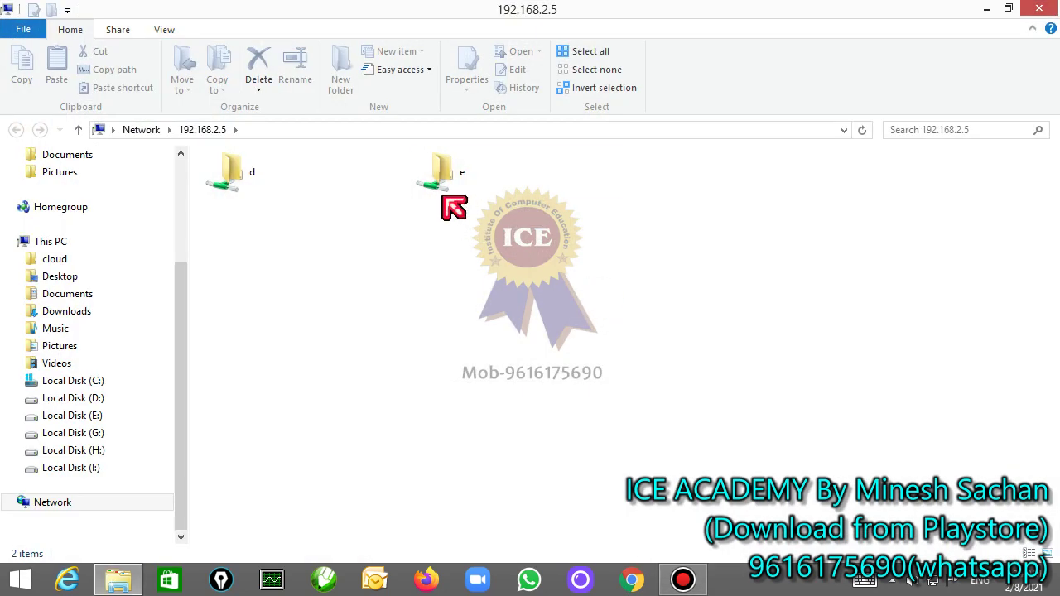
pyautogui.doubleClick(439, 182)
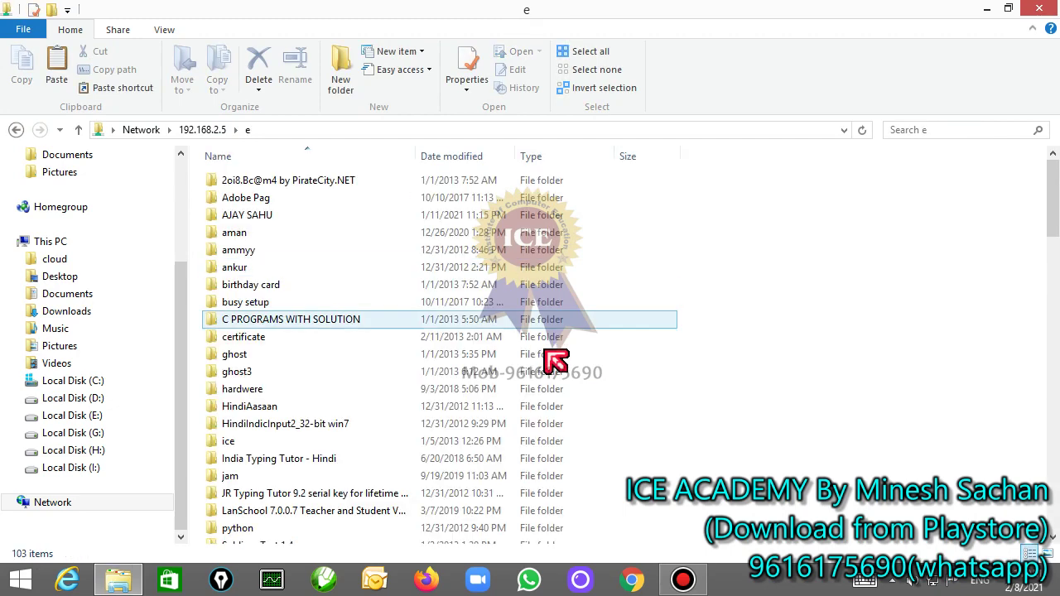
pyautogui.scroll(-18, 557, 360)
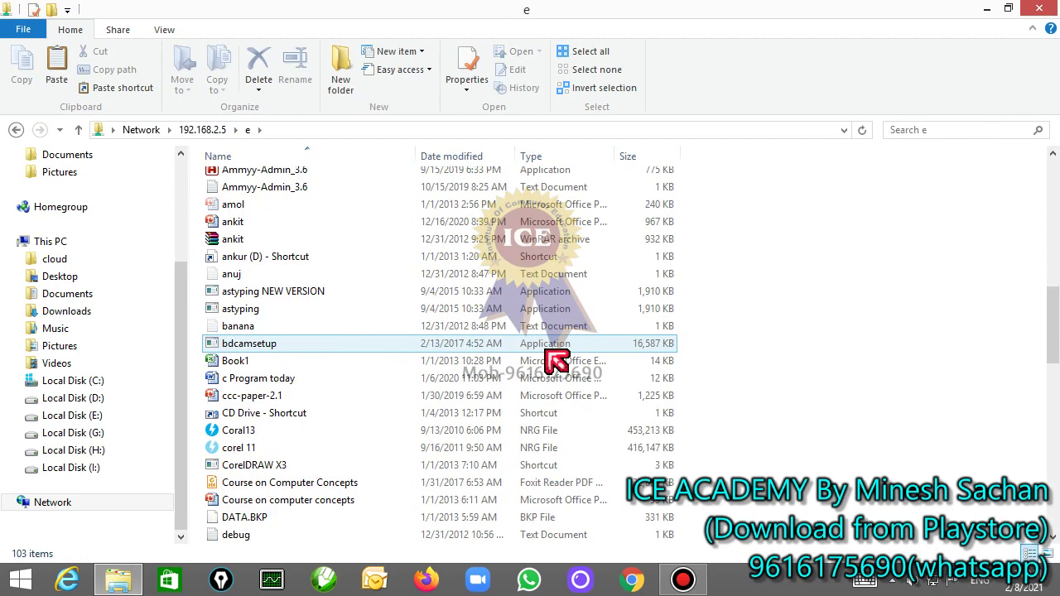
pyautogui.scroll(-10, 556, 360)
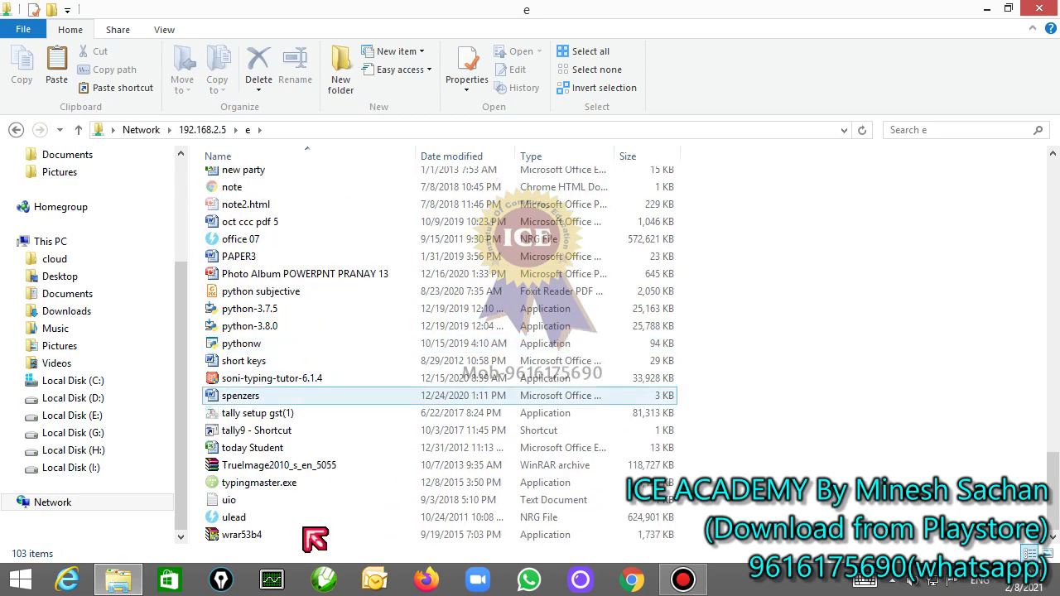
# Step: Try the wrar53b4 installer, cancel the unverified-file warning, and close the folder window
pyautogui.doubleClick(263, 536)
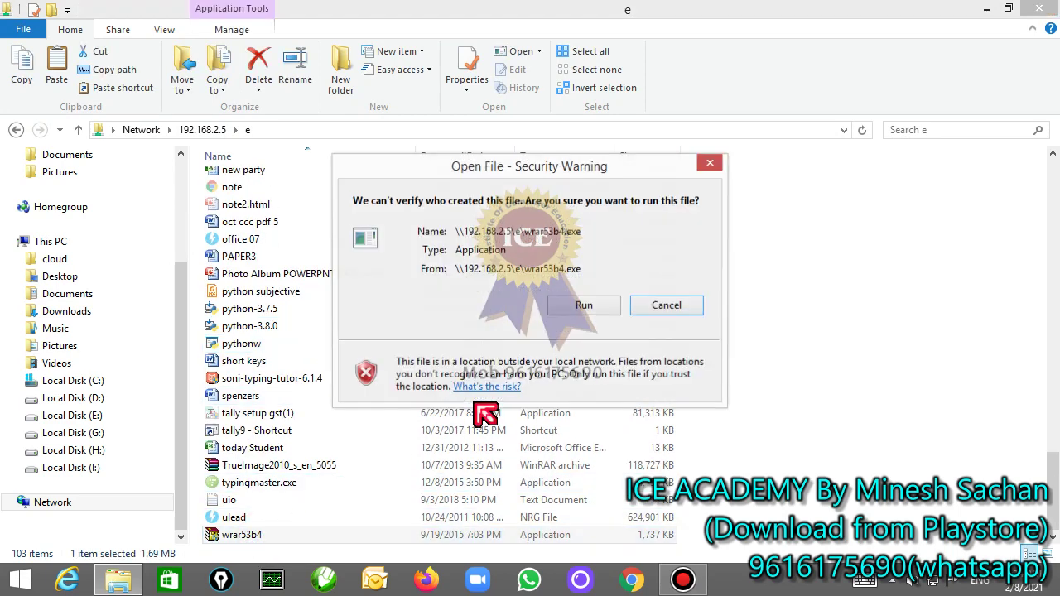
pyautogui.click(636, 307)
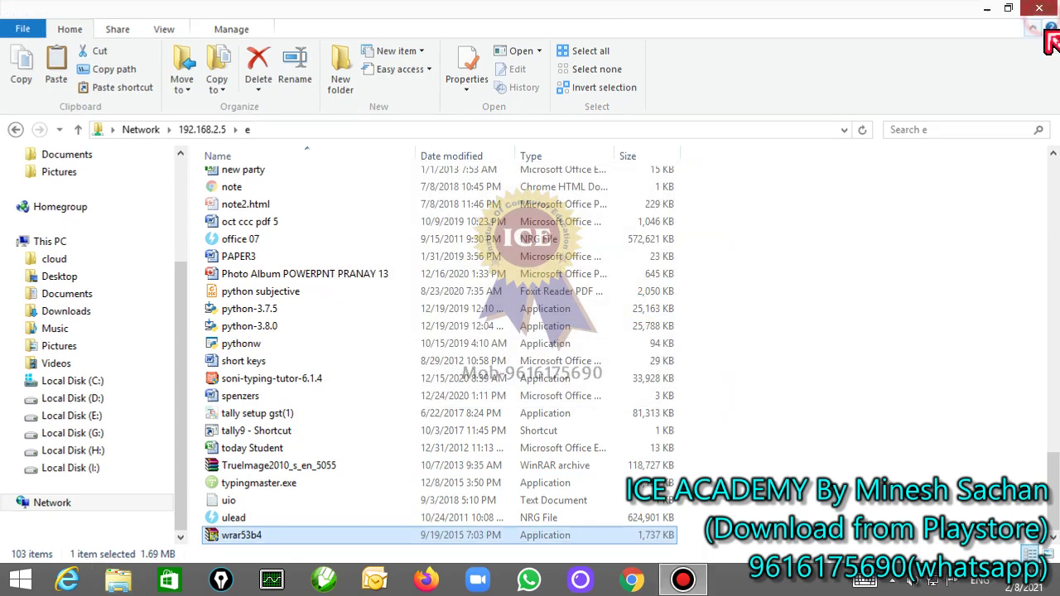
pyautogui.click(1039, 9)
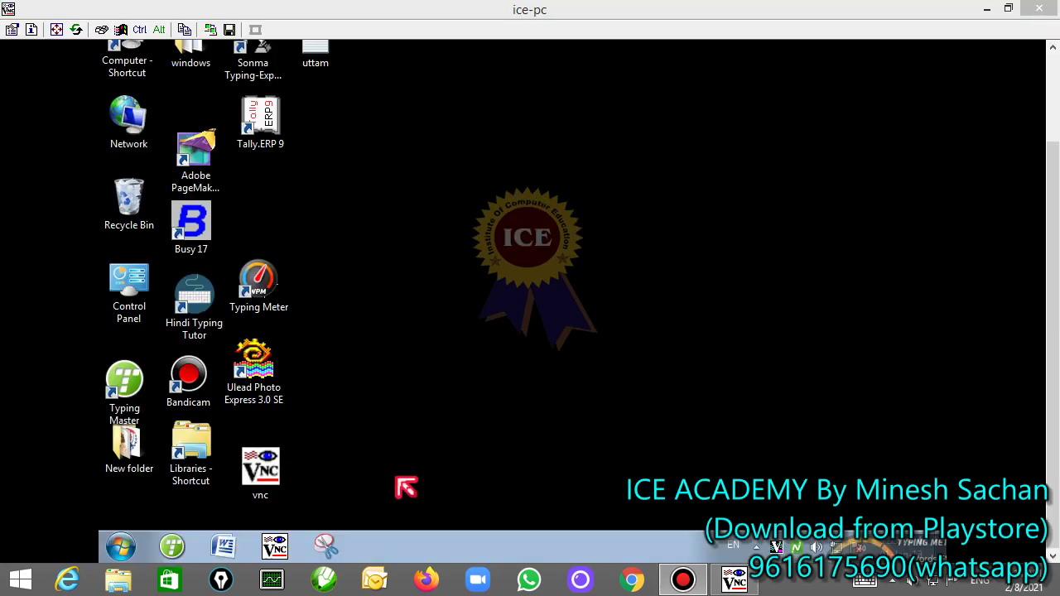
# Step: On the remote ice-pc, open Local Disk (E:) from Start > Computer
pyautogui.click(126, 549)
pyautogui.click(120, 547)
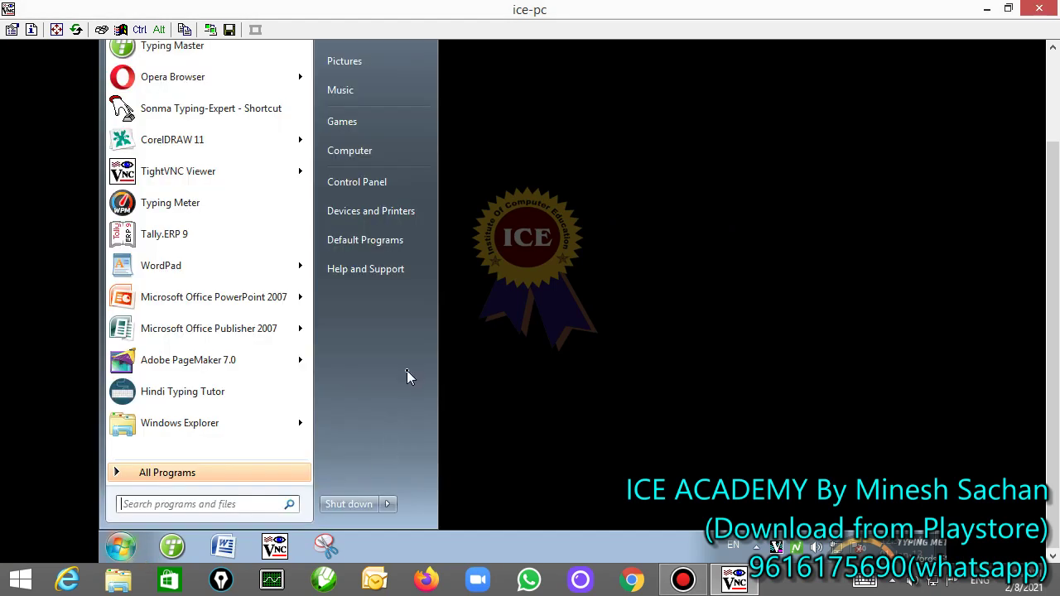
pyautogui.click(370, 154)
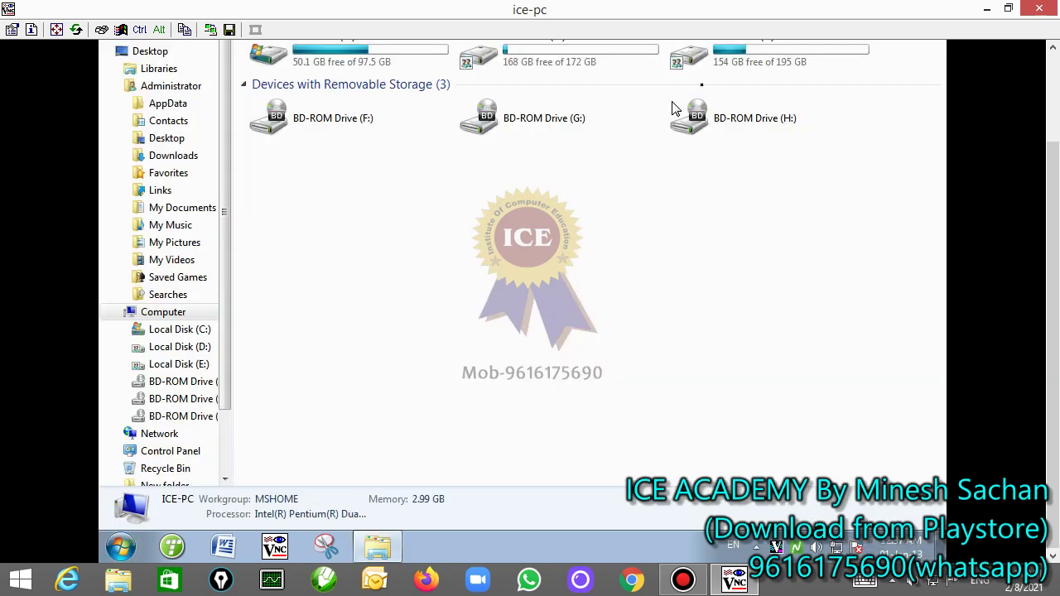
pyautogui.doubleClick(724, 62)
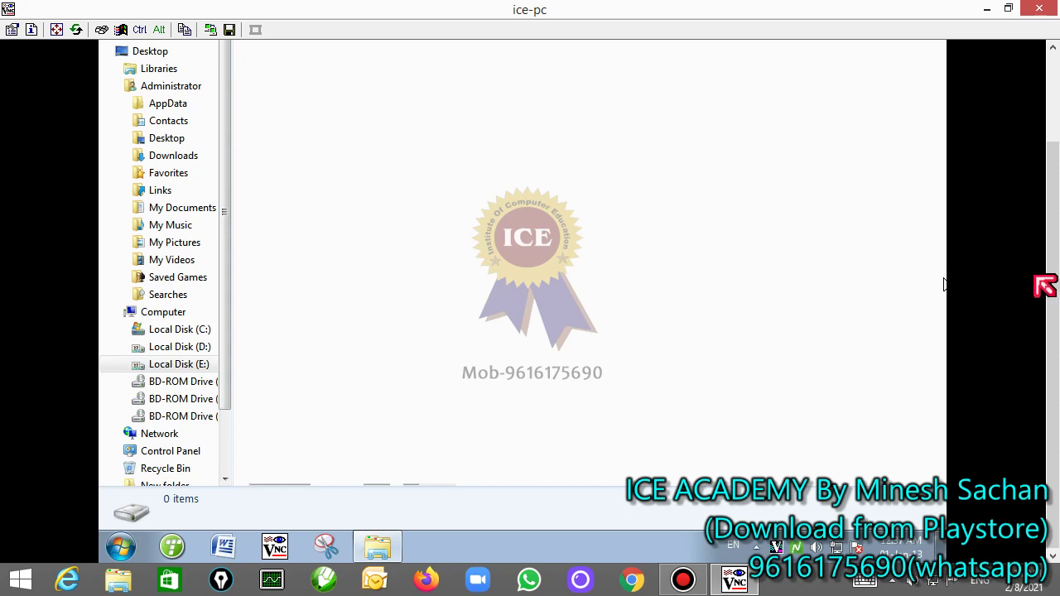
# Step: Scroll to the wrar53b4 file and launch the WinRAR installer
pyautogui.moveTo(1050, 216); pyautogui.dragTo(1050, 265)
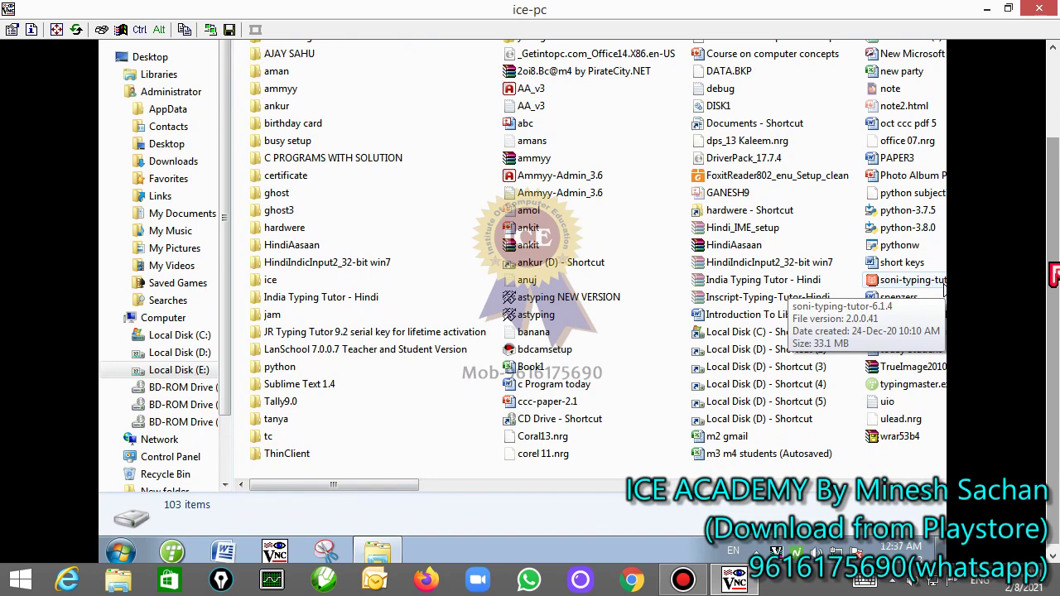
pyautogui.click(373, 485)
pyautogui.moveTo(372, 484); pyautogui.dragTo(462, 486)
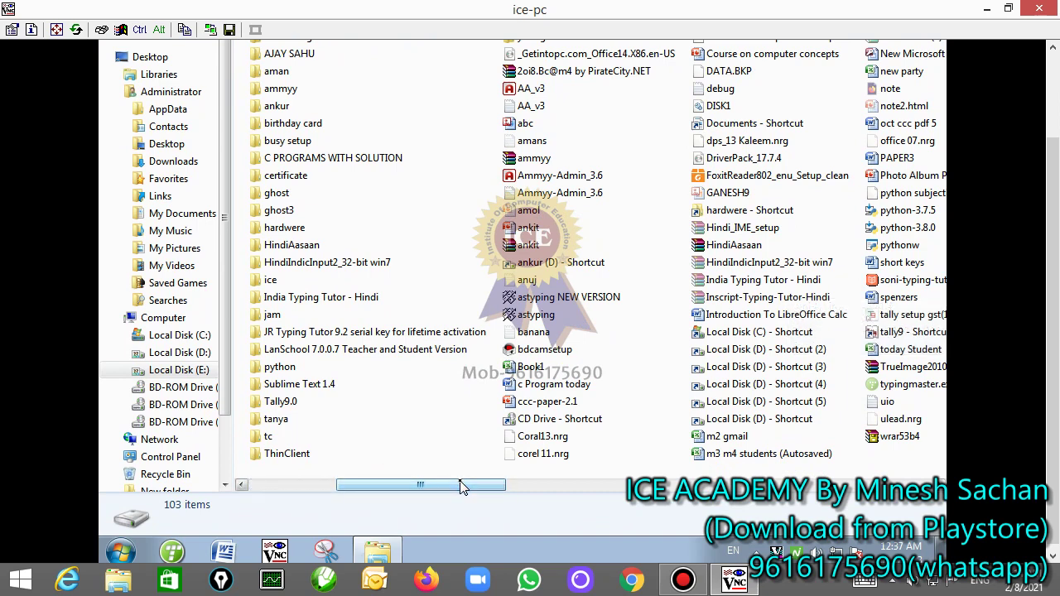
pyautogui.click(879, 444)
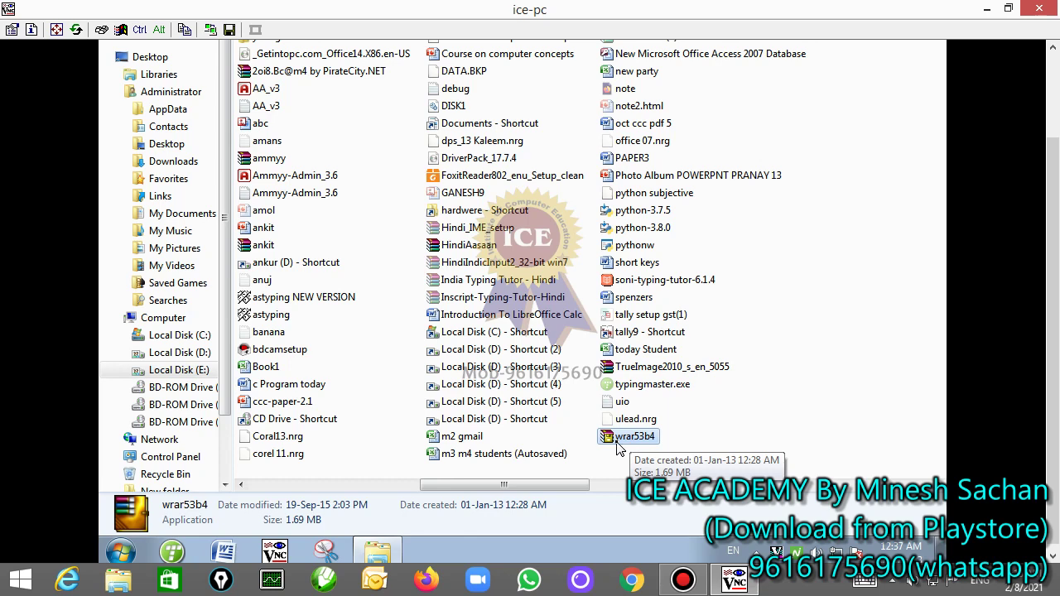
pyautogui.doubleClick(617, 446)
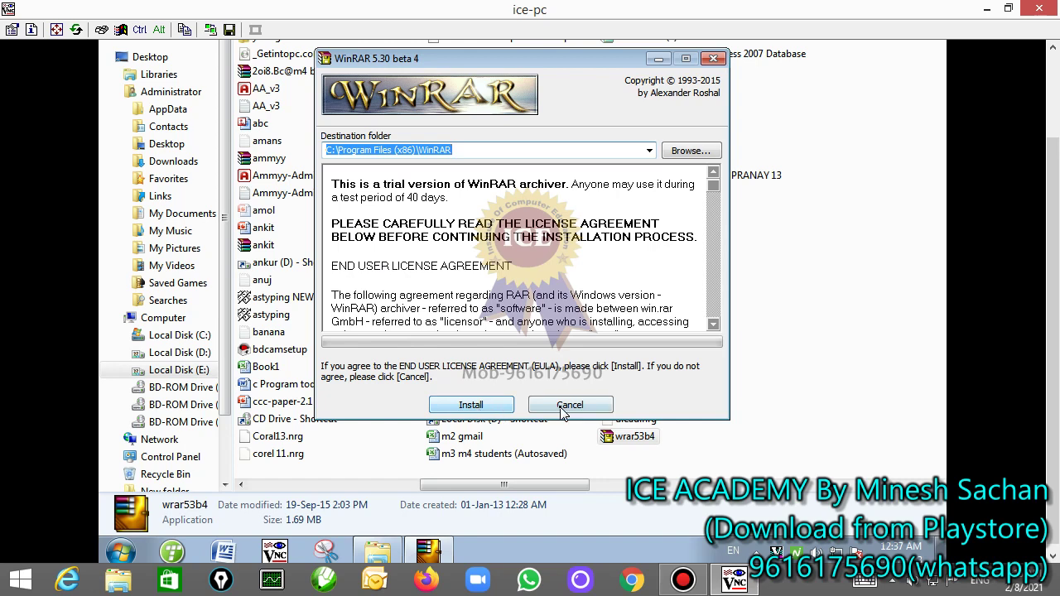
# Step: Install WinRAR 5.30 with ISO association and a desktop shortcut, then dismiss the 32-bit notice
pyautogui.click(468, 405)
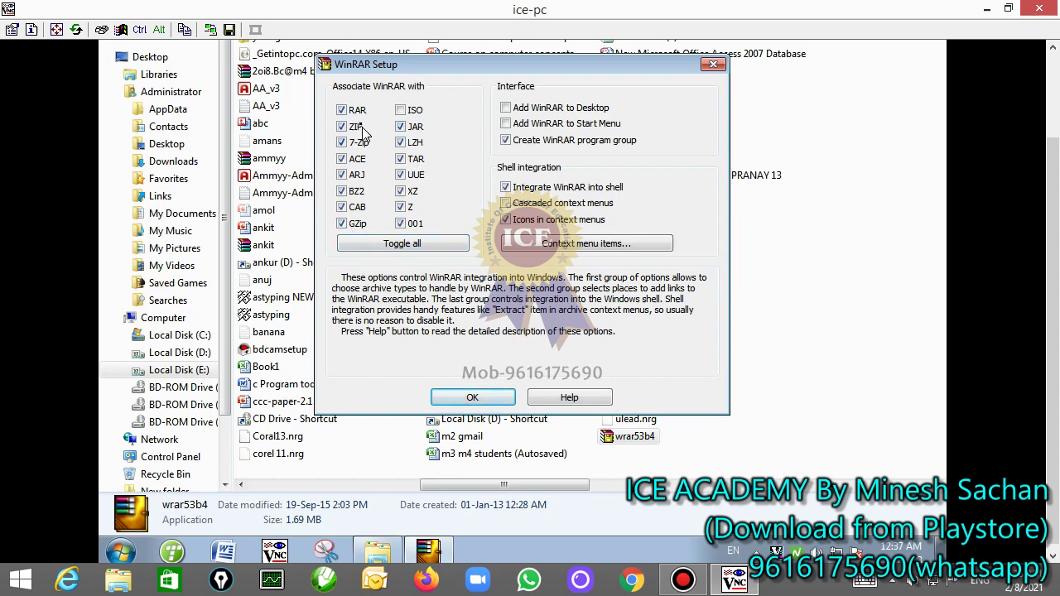
pyautogui.click(403, 111)
pyautogui.click(506, 108)
pyautogui.click(471, 400)
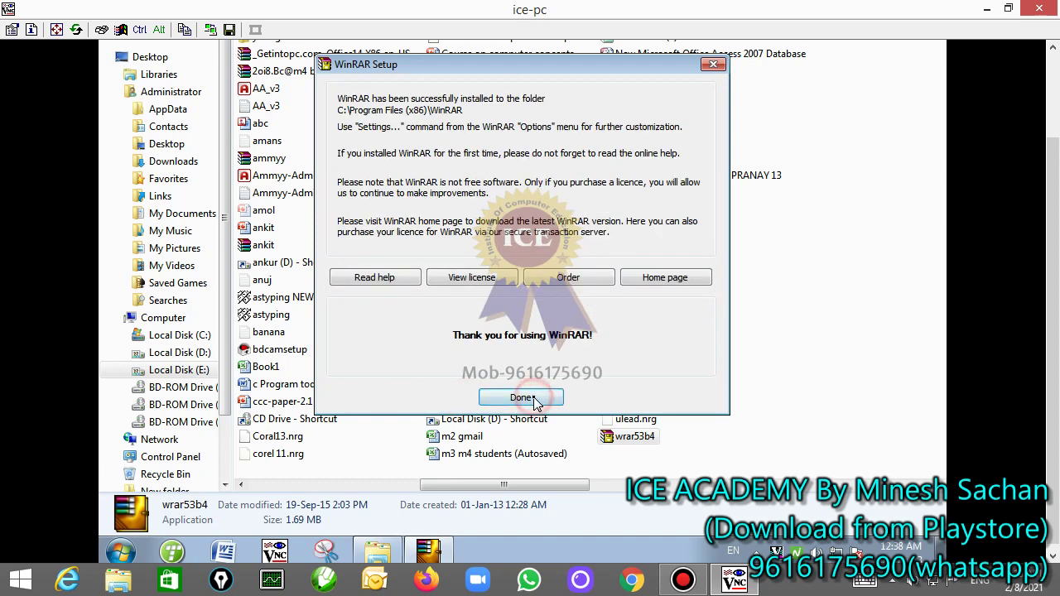
pyautogui.click(536, 398)
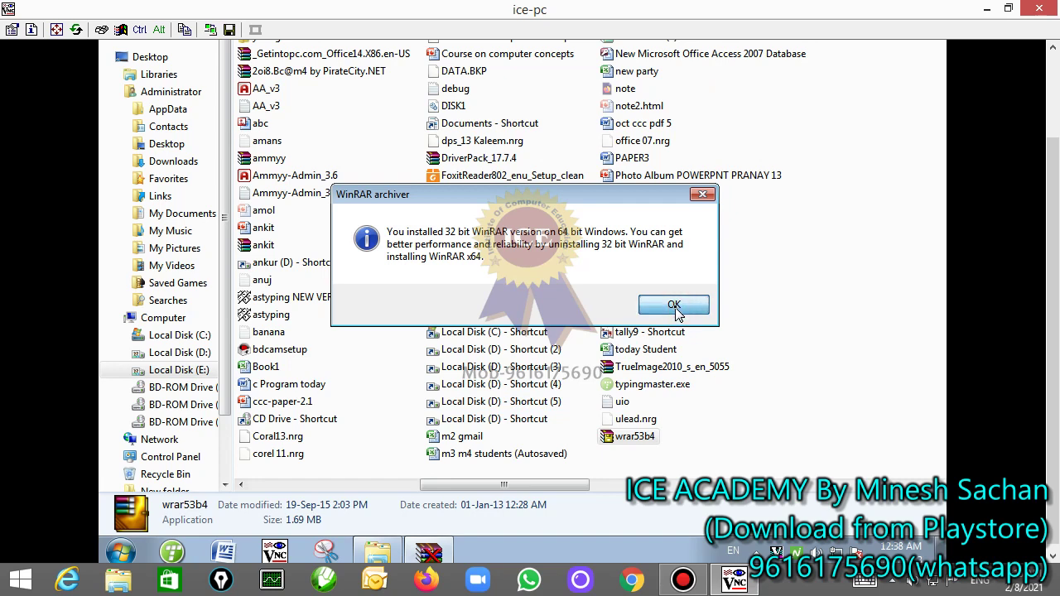
pyautogui.click(1048, 75)
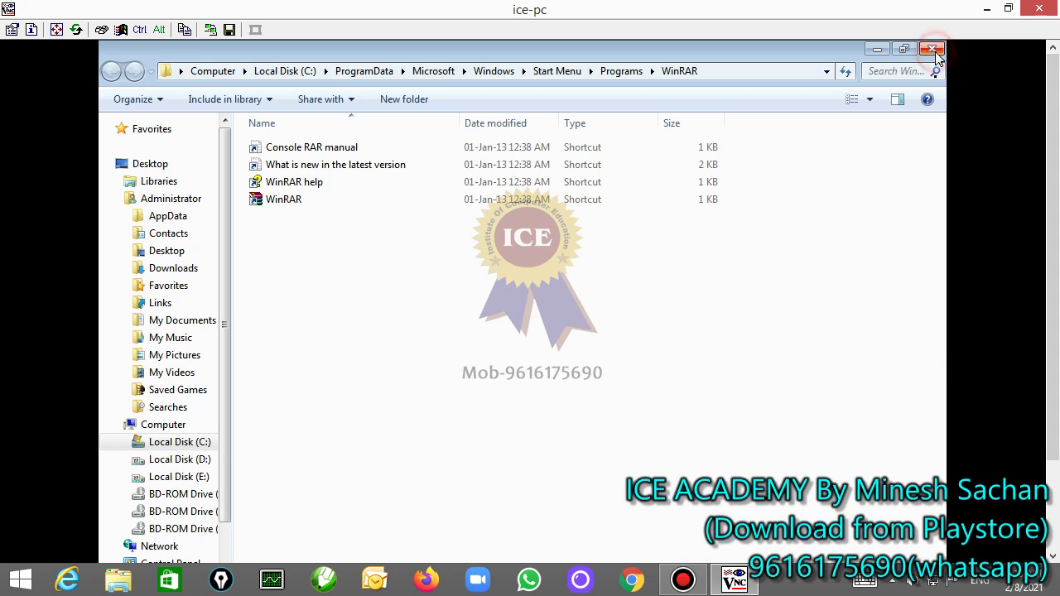
# Step: Close the WinRAR shortcuts and Local Disk (E:) windows, check the desktop shortcut, and exit TightVNC
pyautogui.click(930, 48)
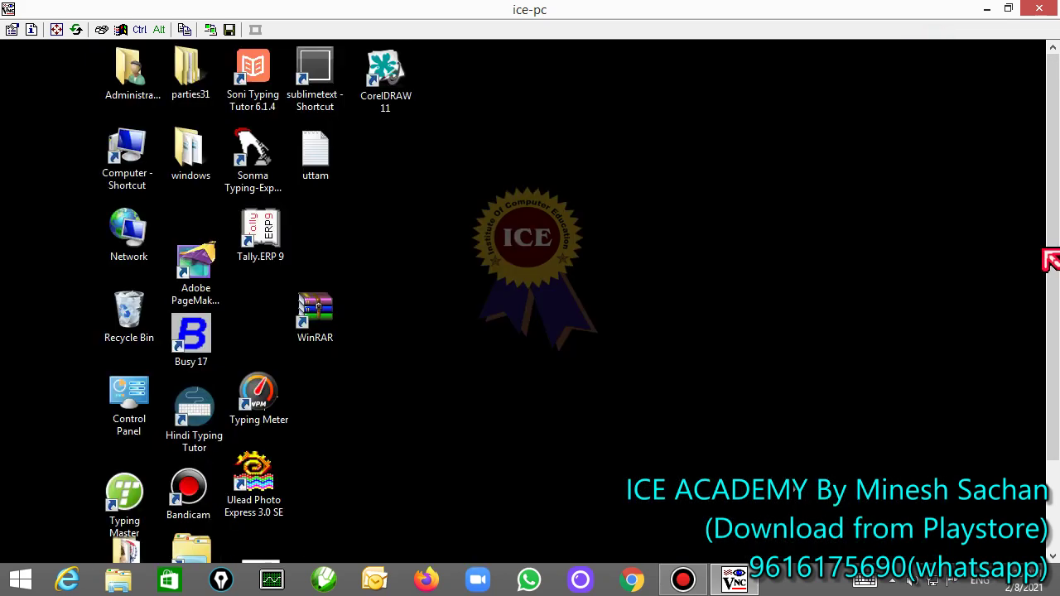
pyautogui.click(1046, 249)
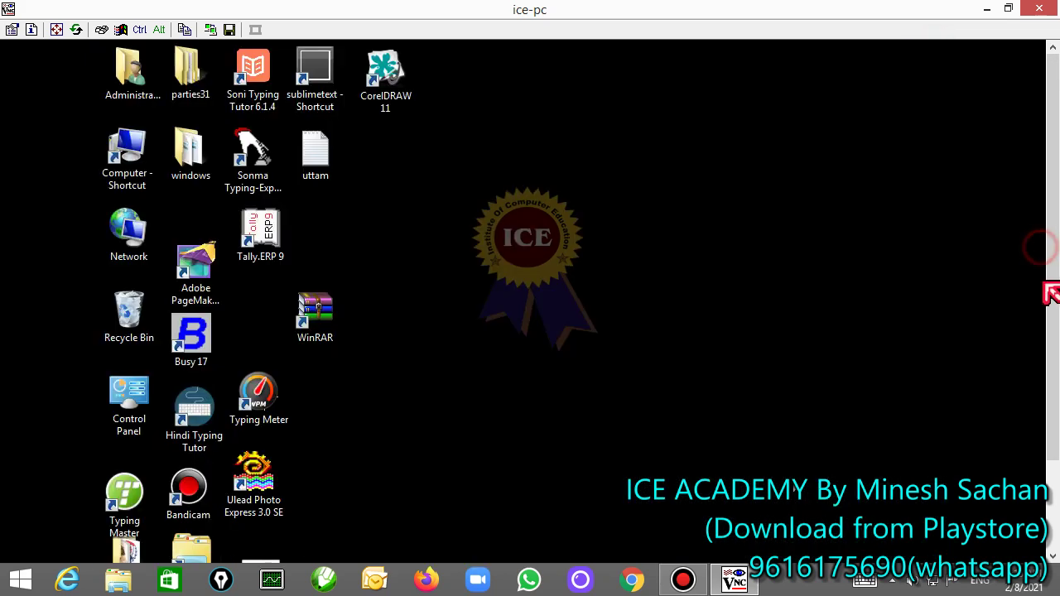
pyautogui.click(309, 325)
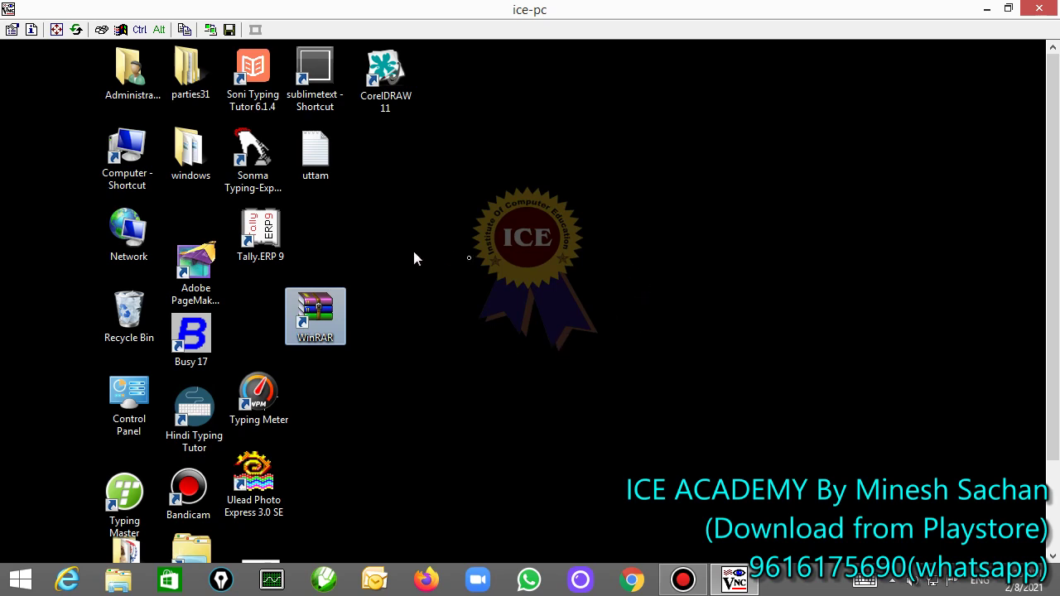
pyautogui.click(1041, 17)
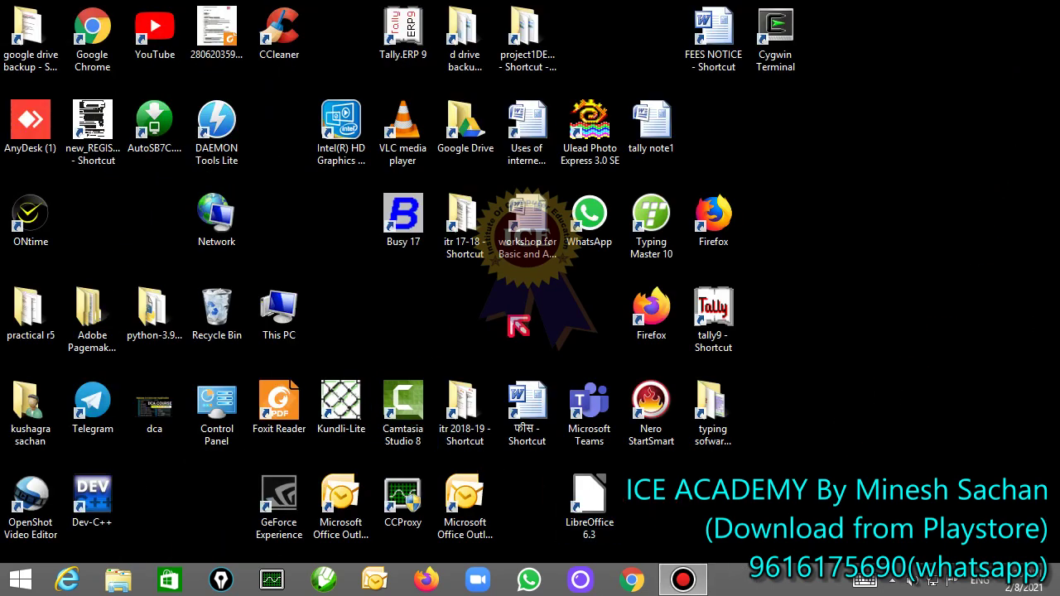
# Step: Search 'win' from the charms bar, then dismiss the search pane
pyautogui.press('super+c')
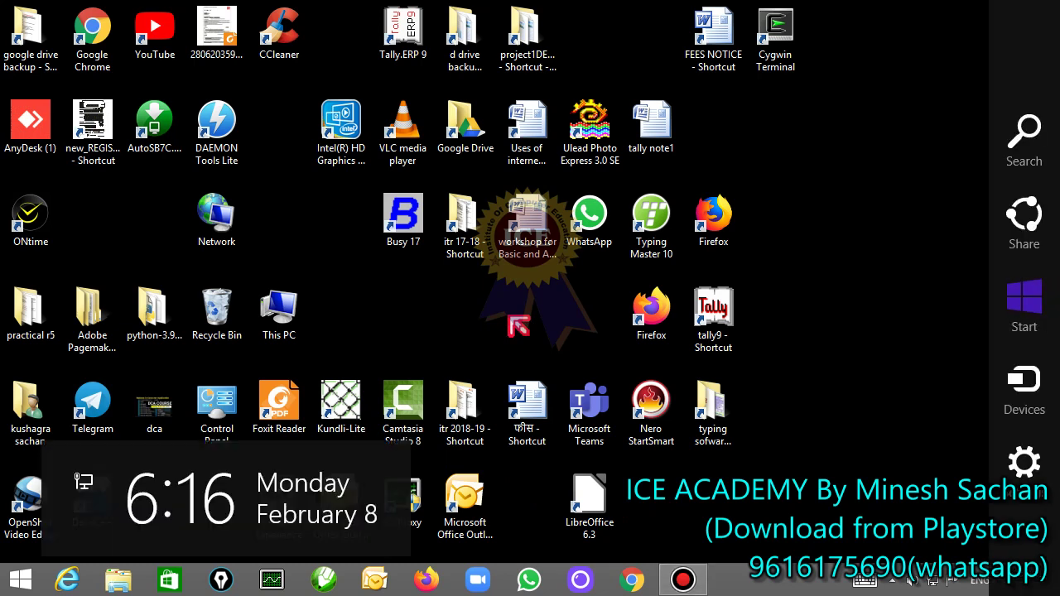
pyautogui.press('Return')
pyautogui.write('win')
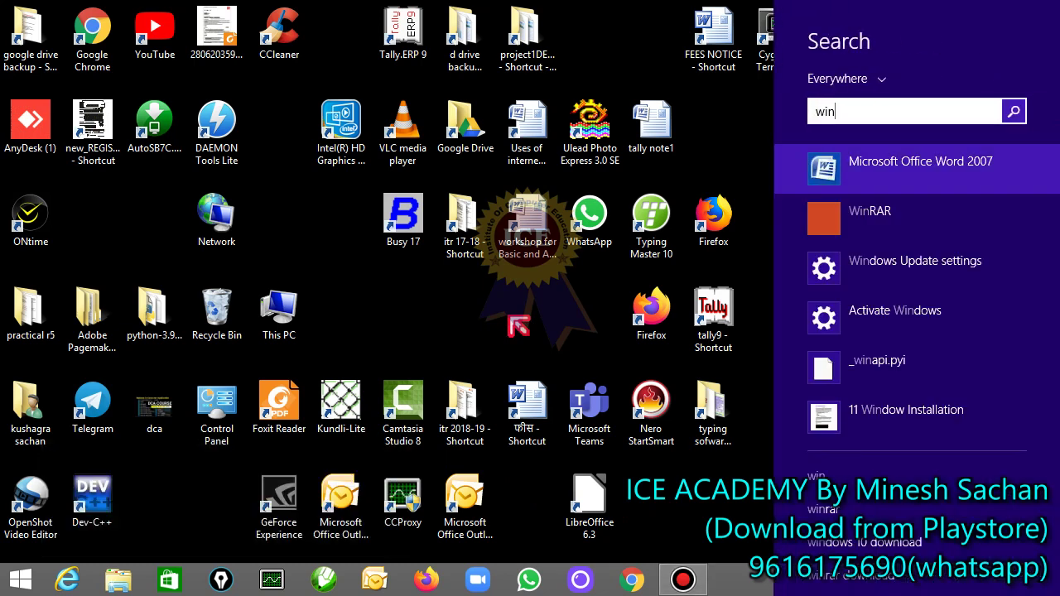
pyautogui.press('Down')
pyautogui.click(405, 325)
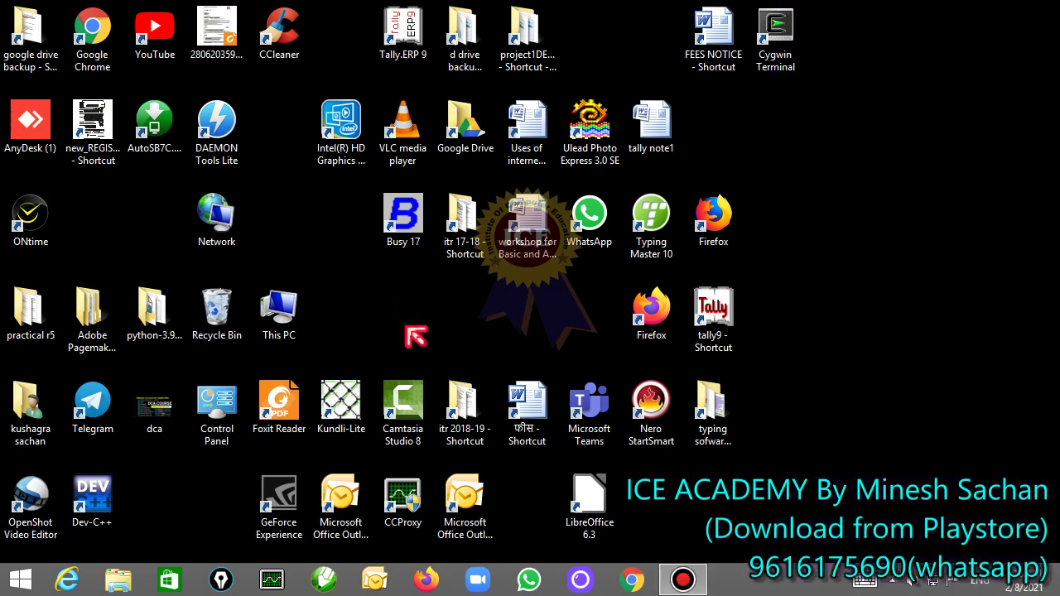
# Step: Open This PC from the desktop and then Local Disk (H:)
pyautogui.click(294, 314)
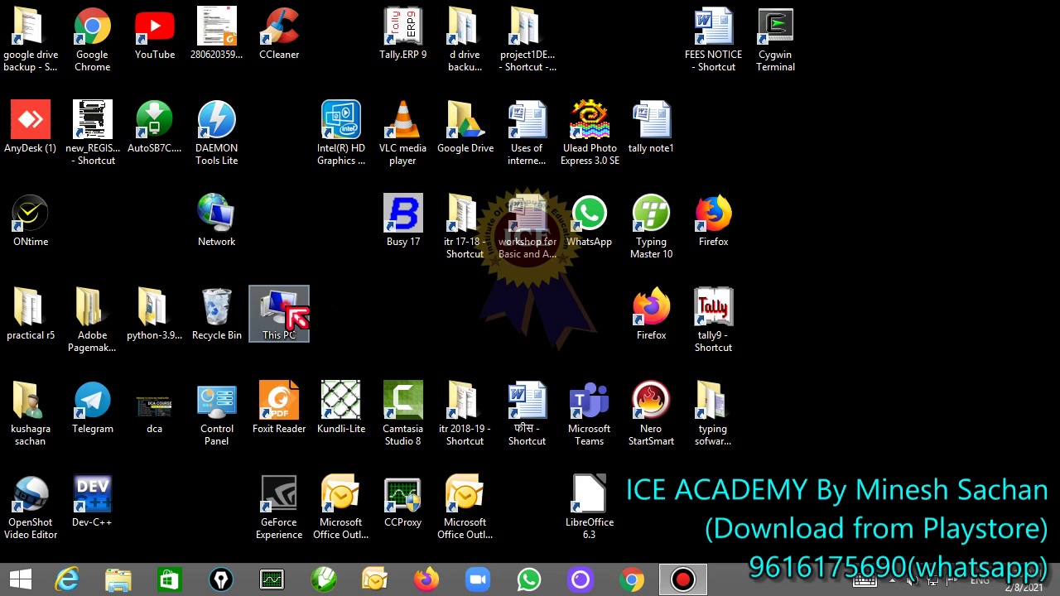
pyautogui.doubleClick(290, 308)
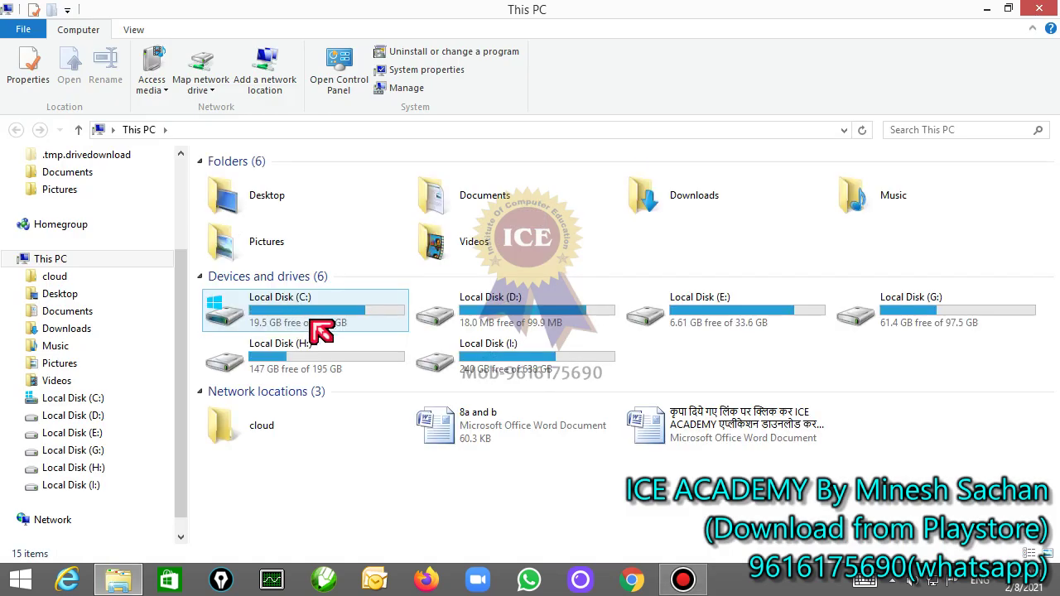
pyautogui.doubleClick(362, 364)
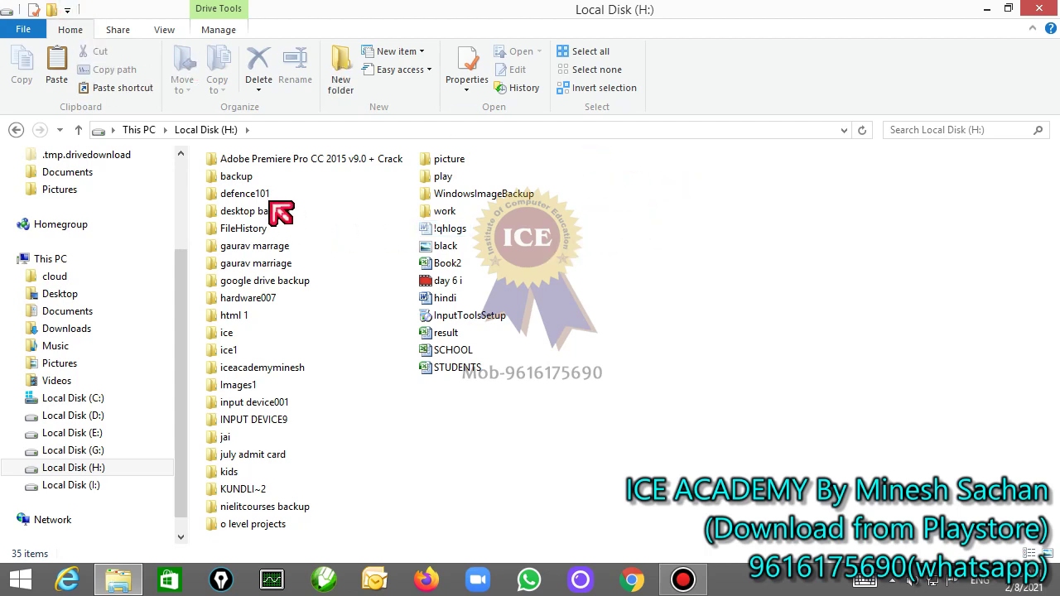
# Step: Create a new WinRAR archive named 'document' on drive H:
pyautogui.rightClick(589, 225)
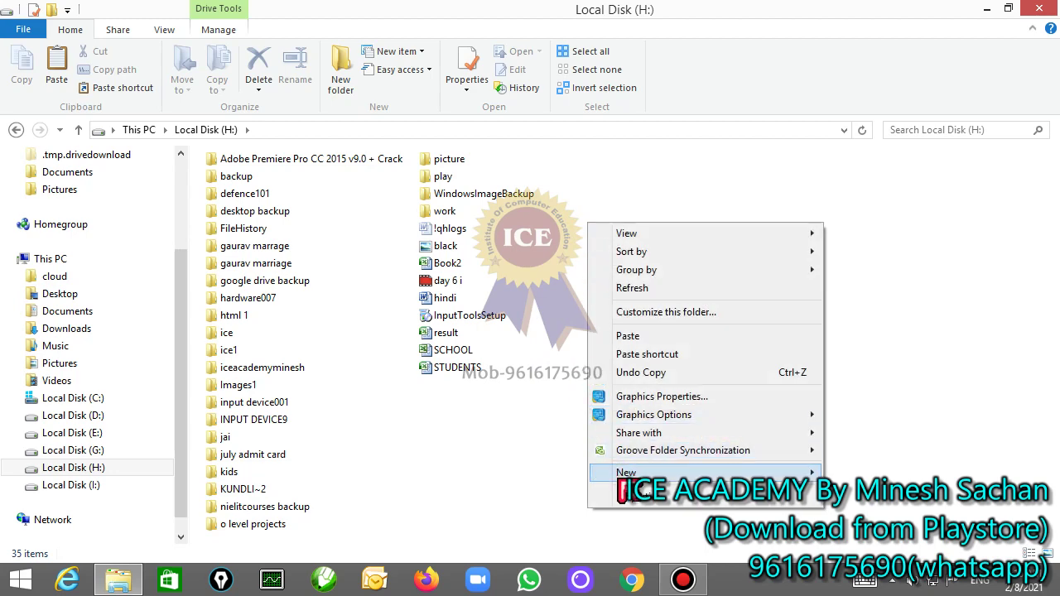
pyautogui.moveTo(621, 479)
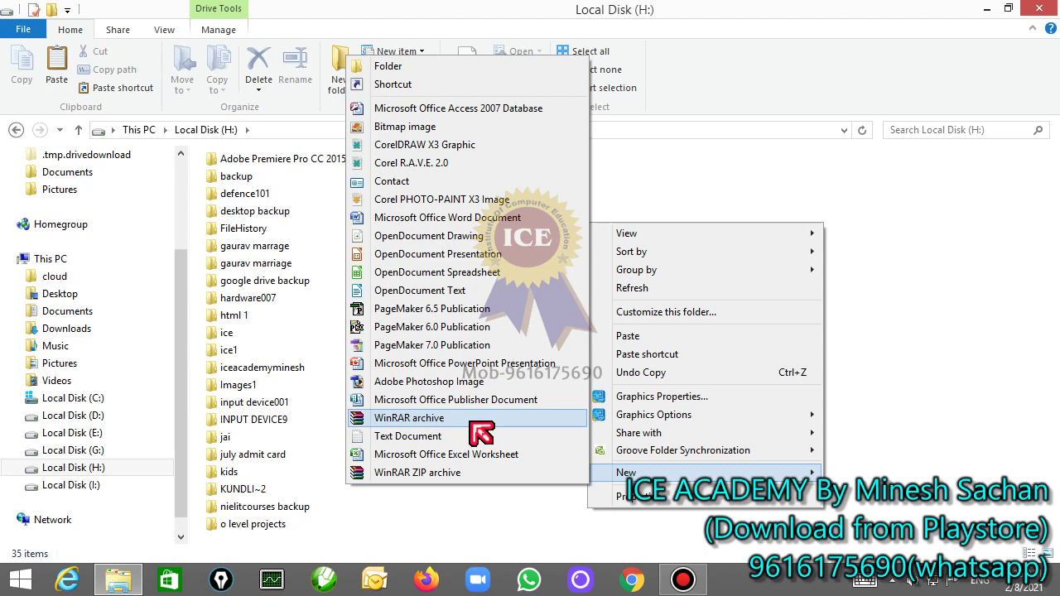
pyautogui.click(470, 419)
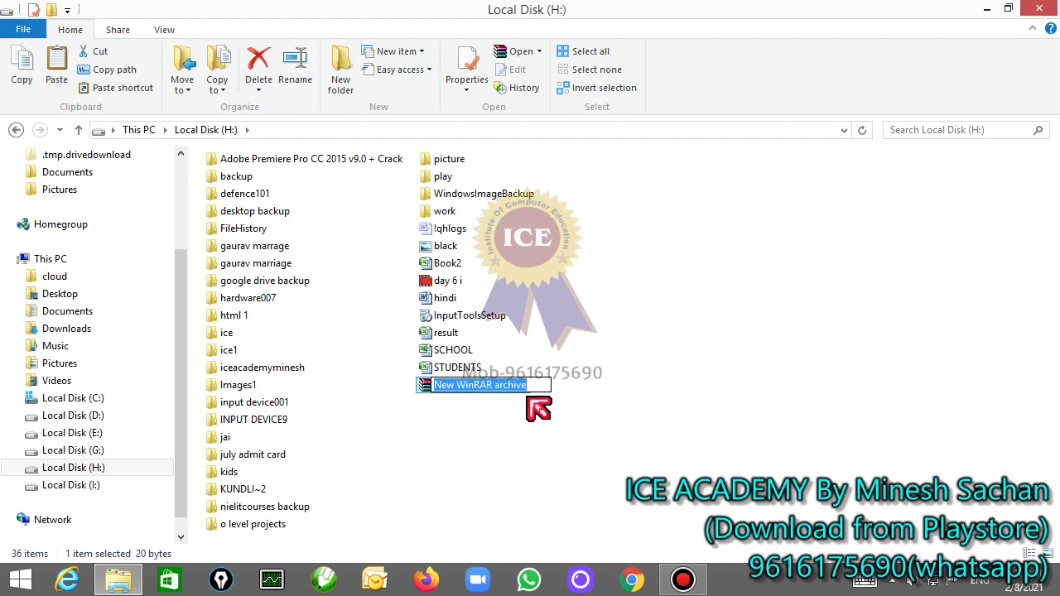
pyautogui.write('document')
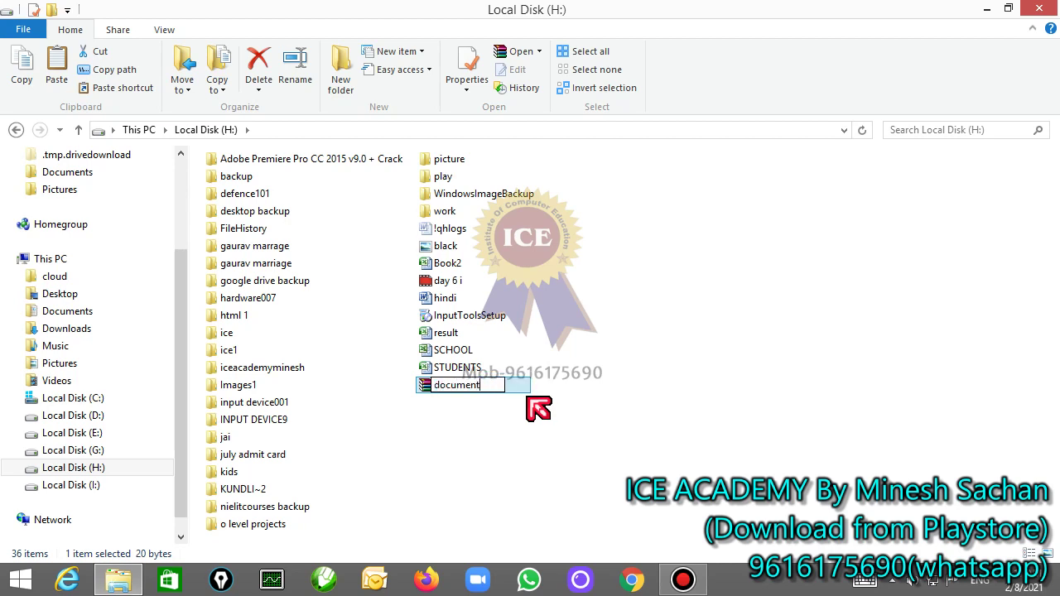
pyautogui.click(538, 408)
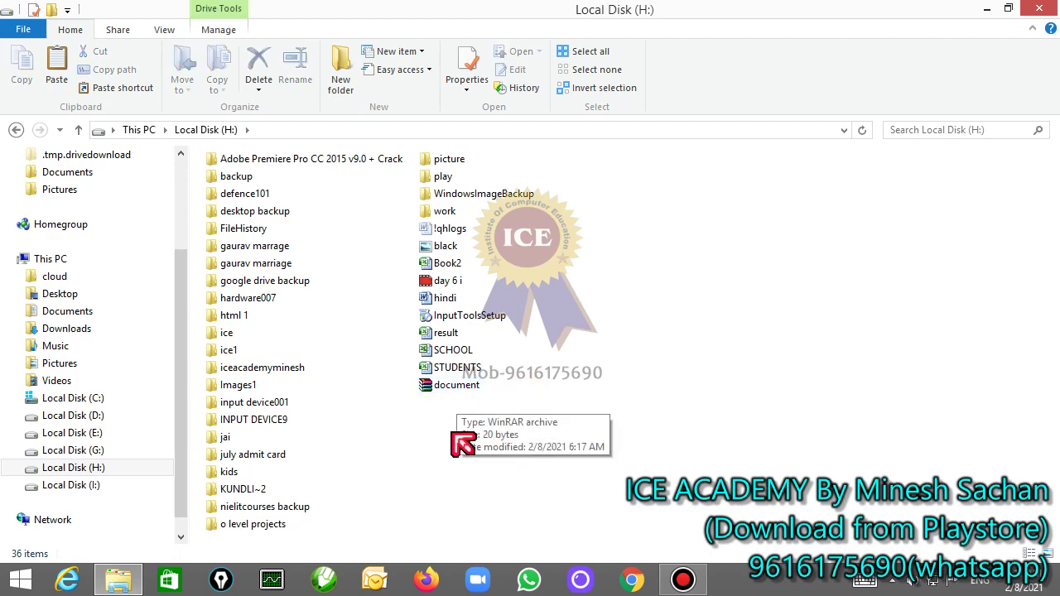
# Step: Bring up the New submenu again and dismiss it without creating anything
pyautogui.rightClick(621, 218)
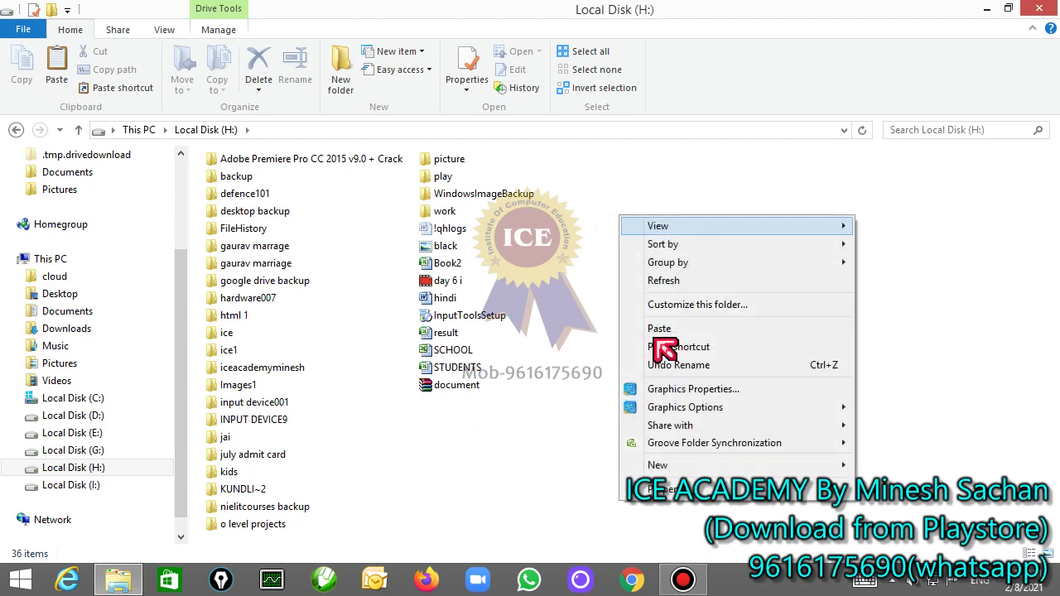
pyautogui.moveTo(687, 466)
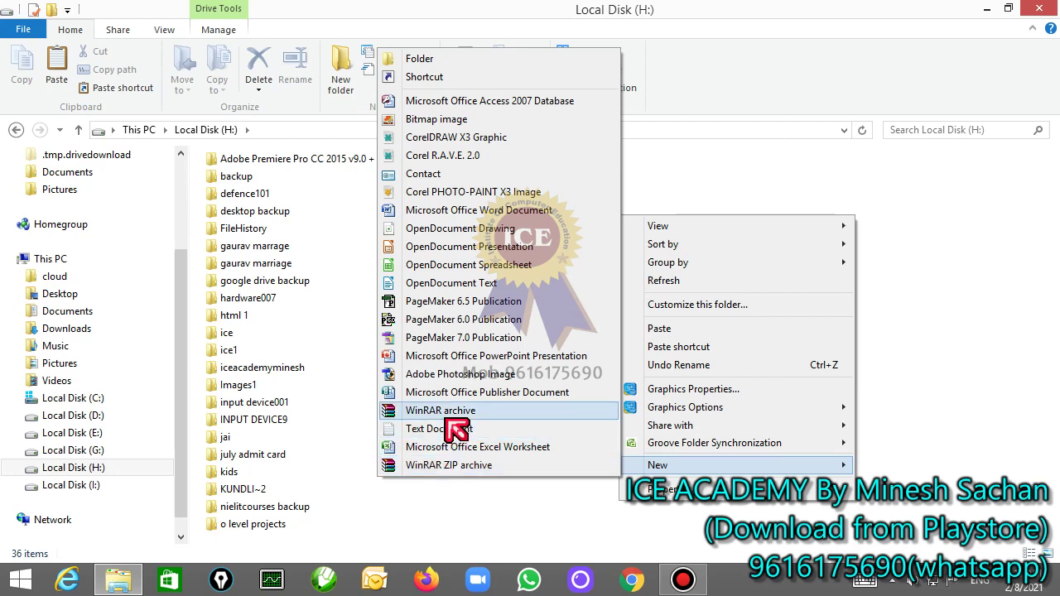
pyautogui.click(482, 495)
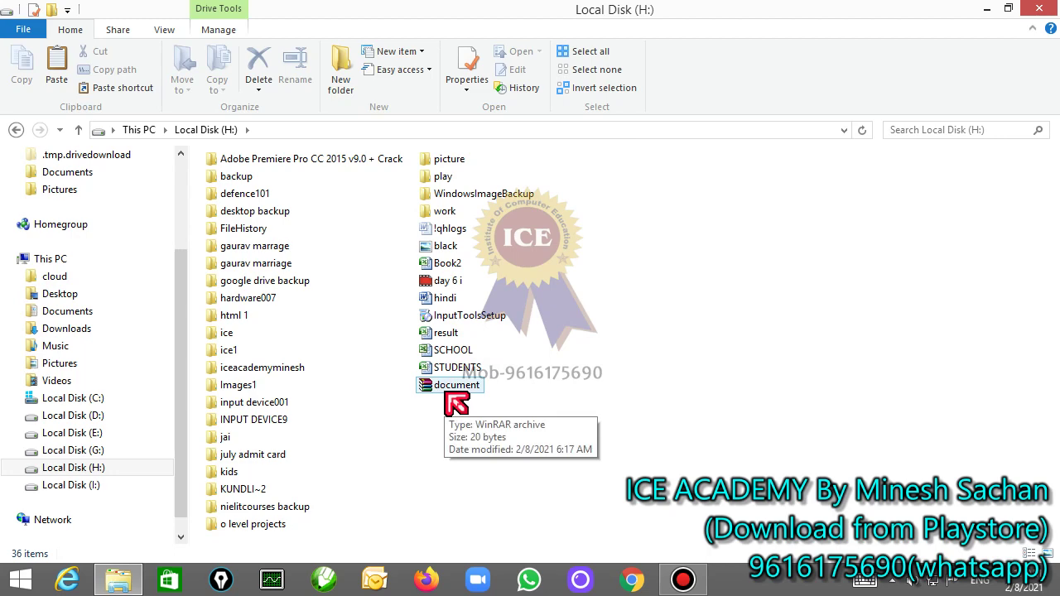
# Step: Open document.rar, dismiss the trial-expired notice and move the archive window down and right
pyautogui.doubleClick(445, 391)
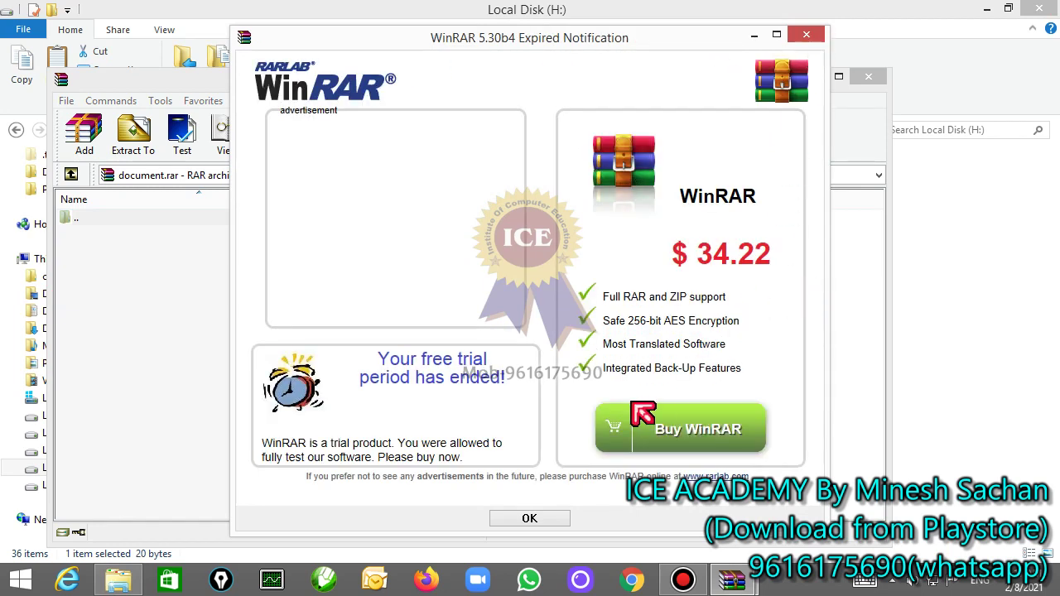
pyautogui.click(807, 35)
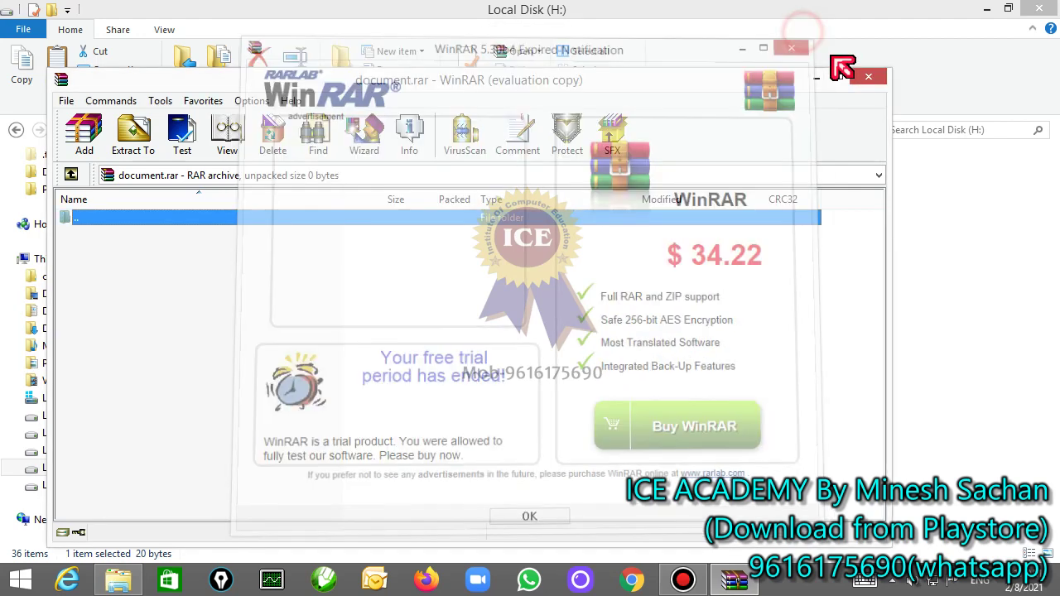
pyautogui.moveTo(414, 84); pyautogui.dragTo(497, 101)
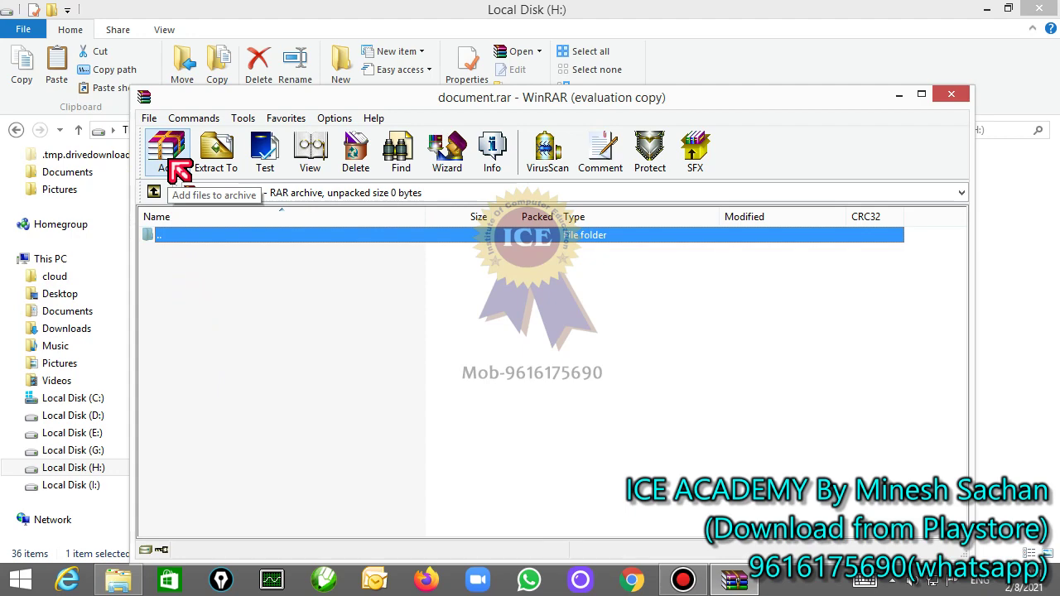
# Step: Start adding files to document.rar and browse to Local Disk (D:)
pyautogui.click(171, 163)
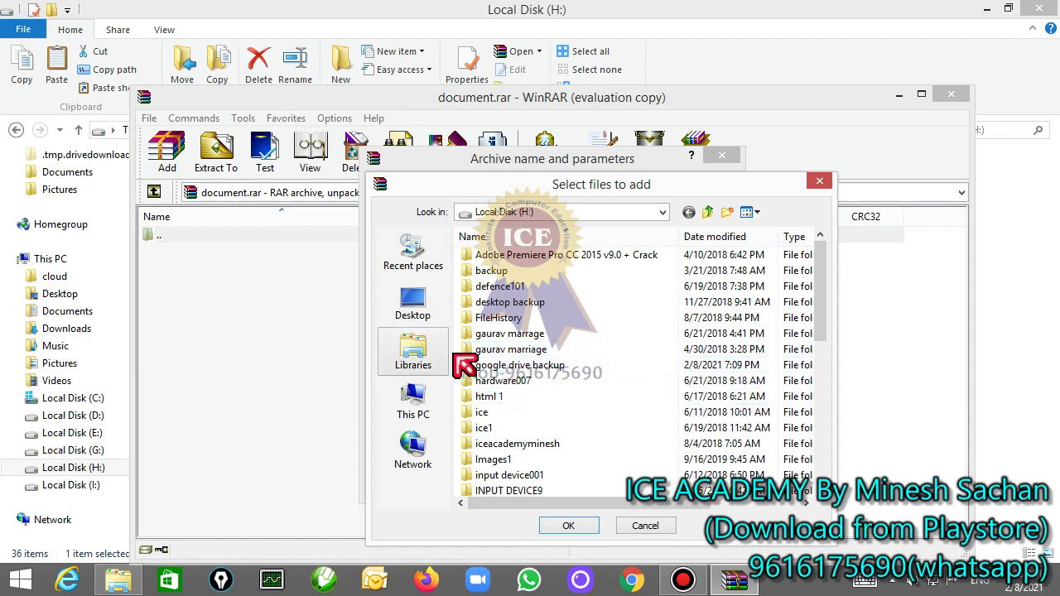
pyautogui.click(572, 213)
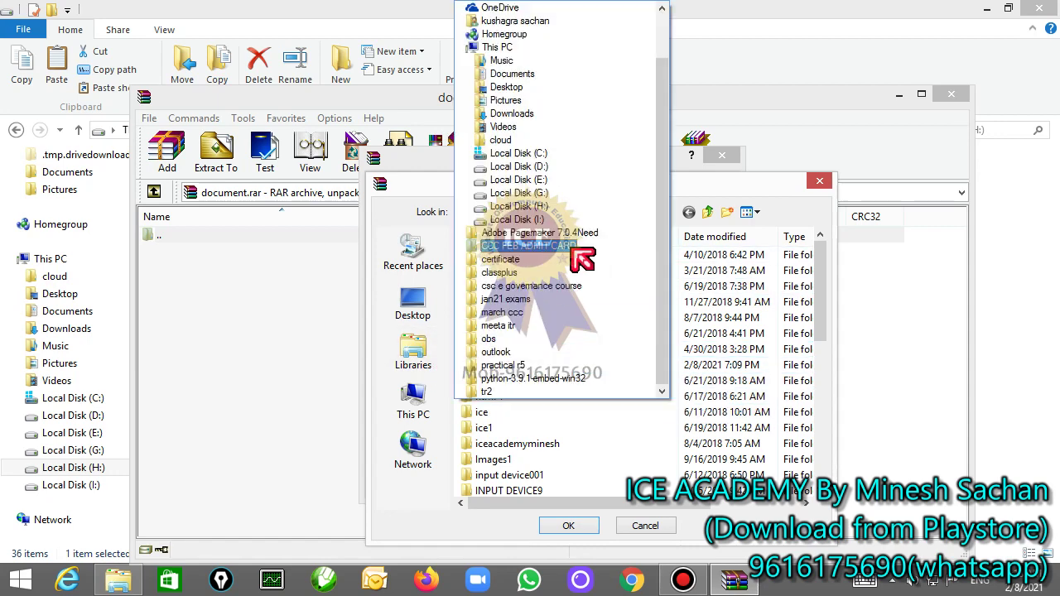
pyautogui.click(515, 169)
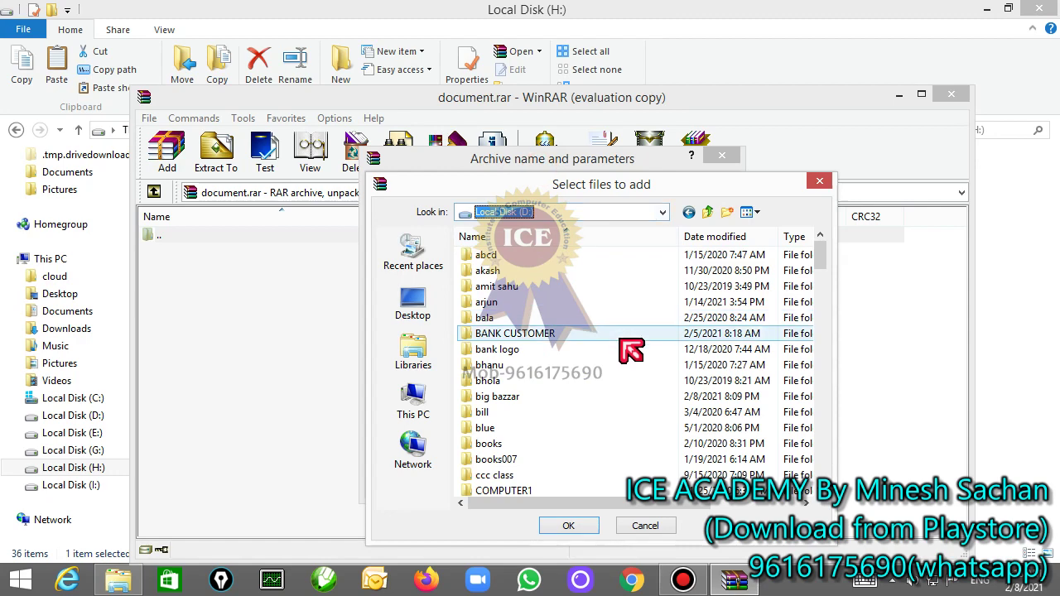
pyautogui.moveTo(821, 260); pyautogui.dragTo(824, 457)
# Step: Select the range of files from fibo through Untitled1 and confirm them for adding
pyautogui.click(470, 366)
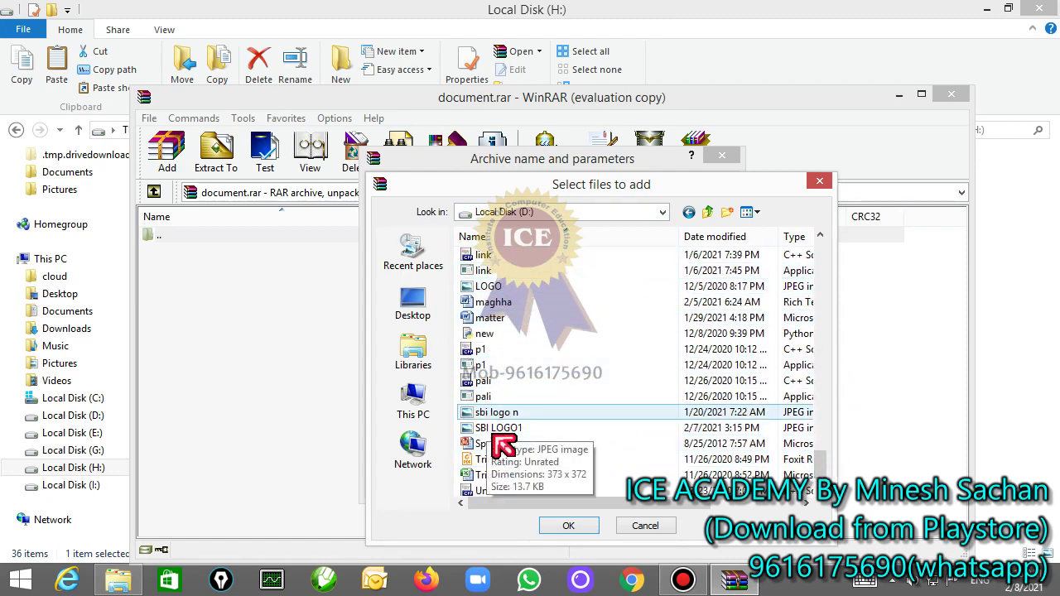
pyautogui.moveTo(503, 447); pyautogui.dragTo(513, 273)
pyautogui.keyDown('shift'); pyautogui.click(503, 260); pyautogui.keyUp('shift')
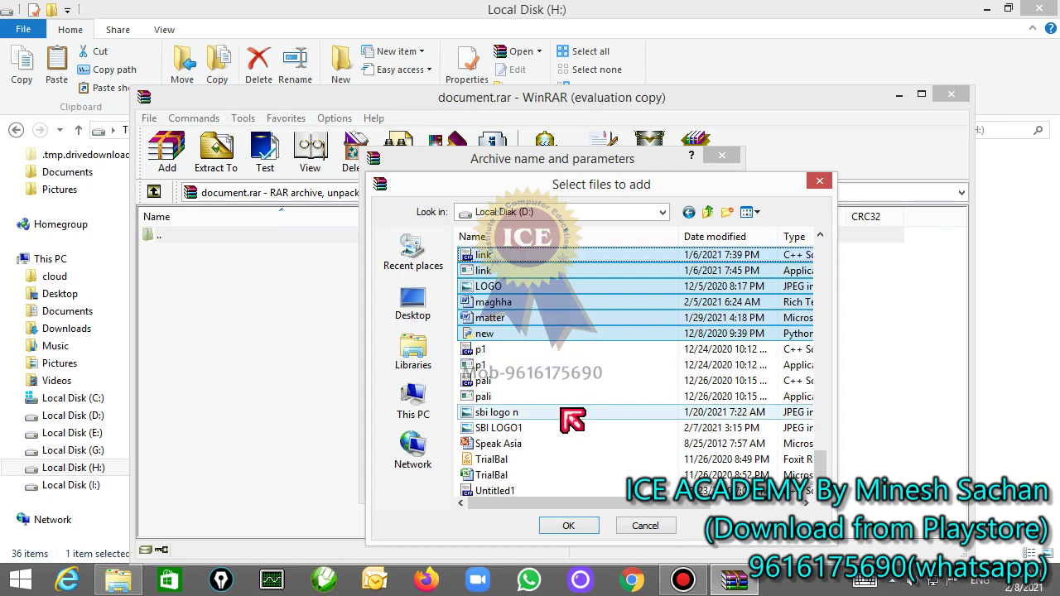
pyautogui.scroll(4, 568, 419)
pyautogui.click(474, 258)
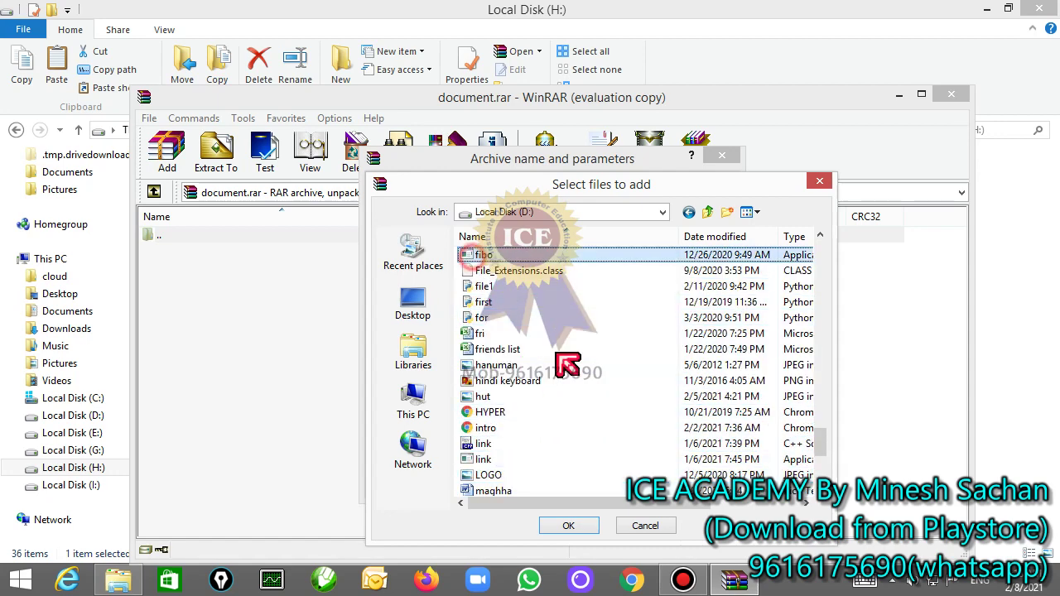
pyautogui.scroll(-5, 572, 378)
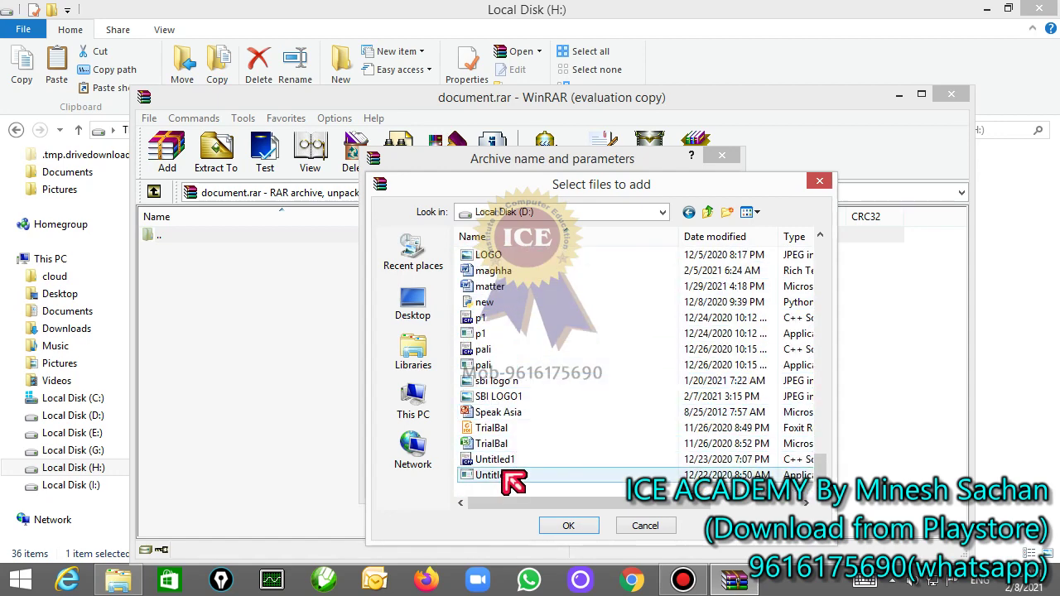
pyautogui.keyDown('shift'); pyautogui.click(502, 475); pyautogui.keyUp('shift')
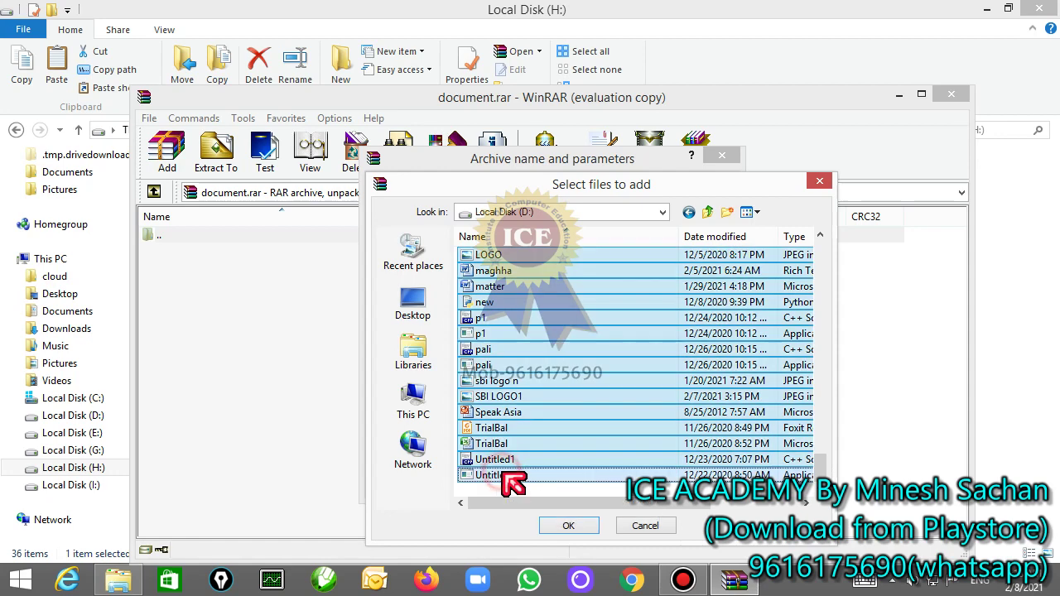
pyautogui.click(551, 530)
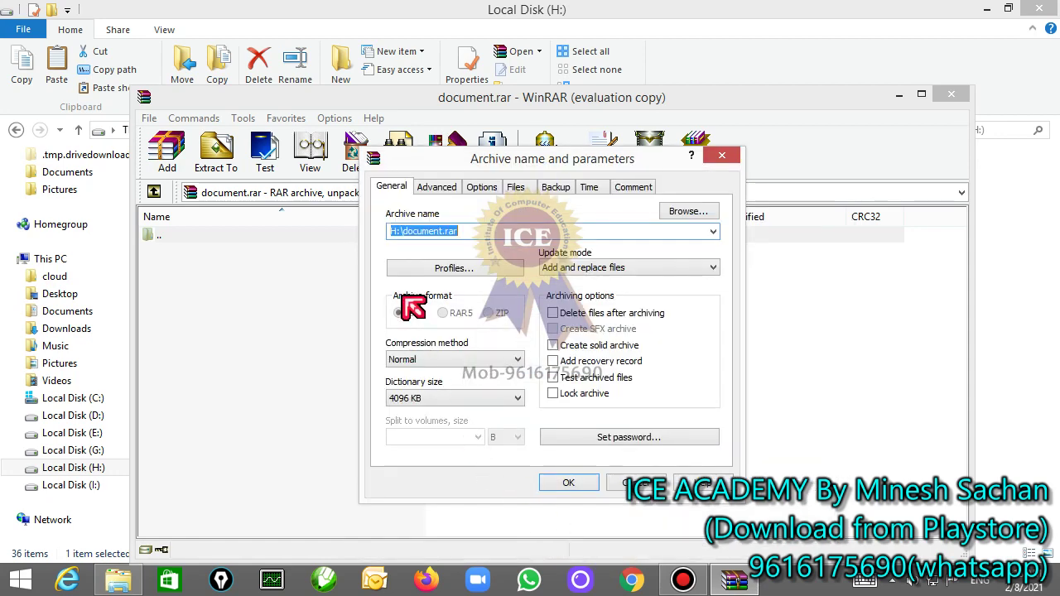
# Step: Create document.rar with the 29 files, review entries like fibo.exe, HYPER.HTML and Untitled1.cpp, then close it
pyautogui.click(571, 485)
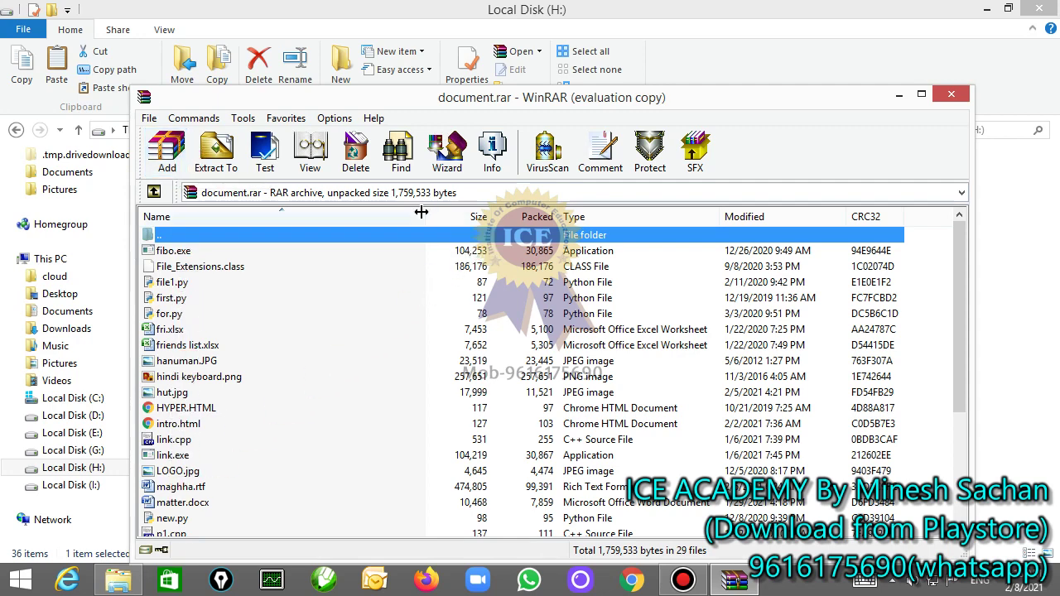
pyautogui.moveTo(420, 212); pyautogui.dragTo(339, 240)
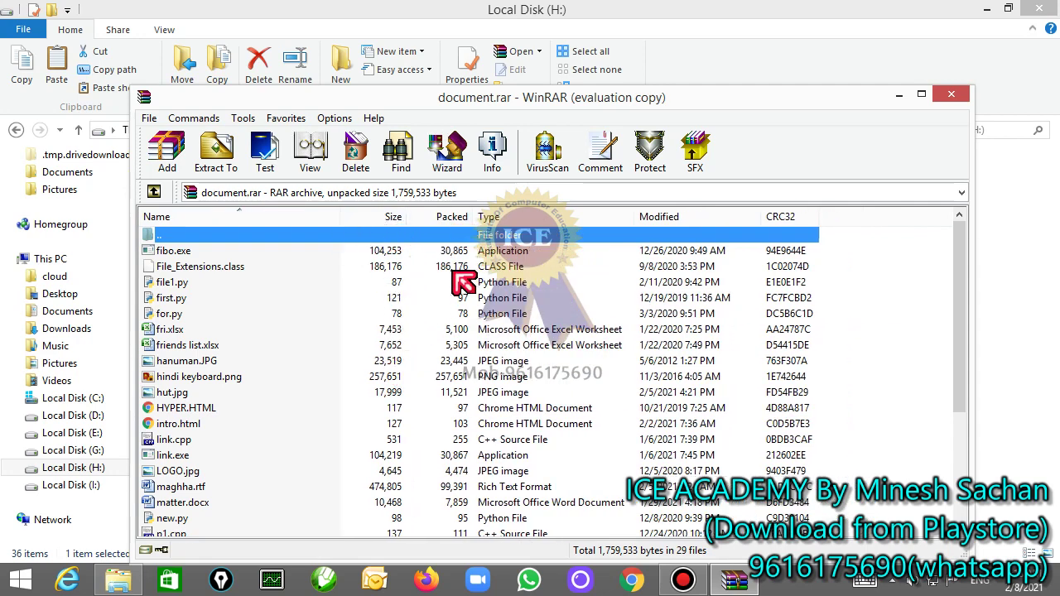
pyautogui.click(381, 254)
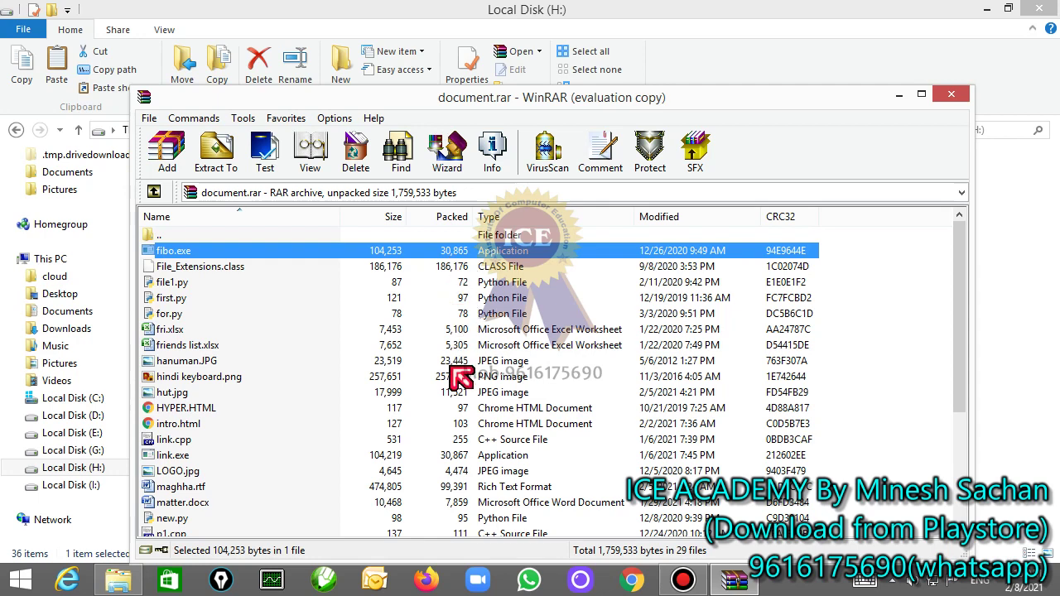
pyautogui.click(395, 410)
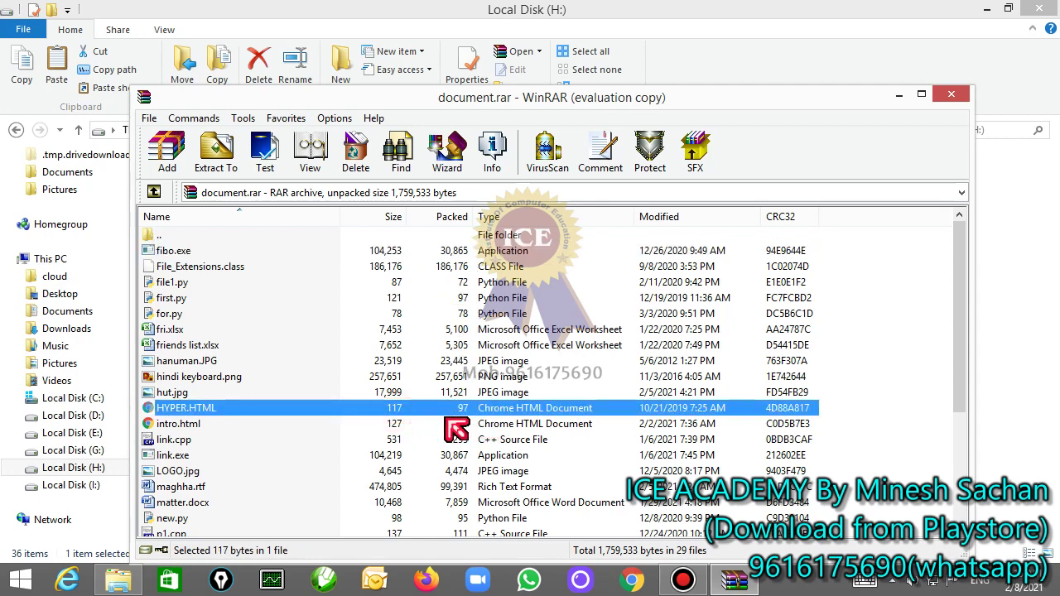
pyautogui.scroll(-4, 474, 468)
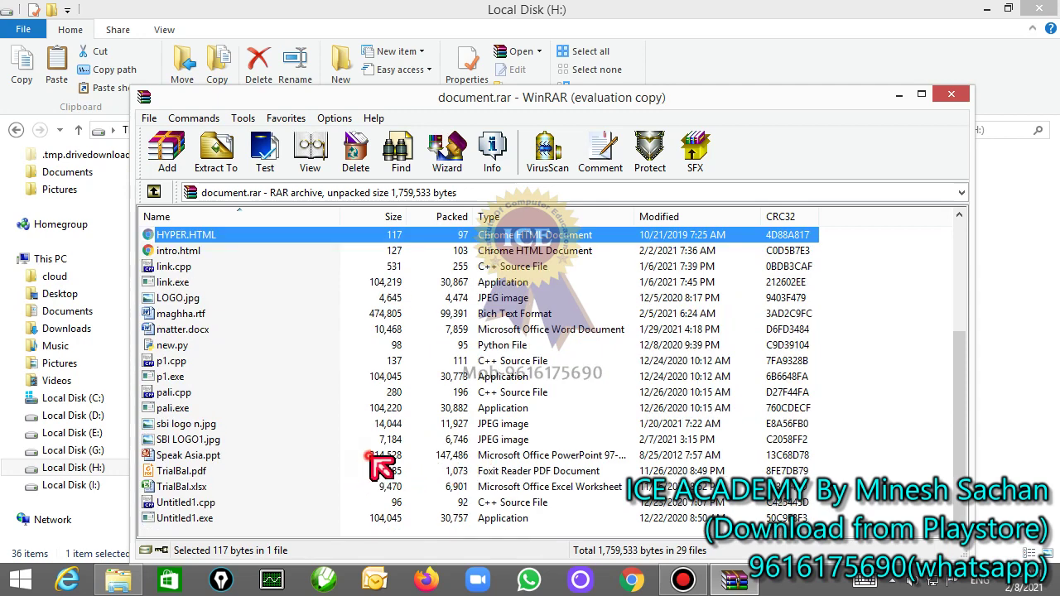
pyautogui.click(369, 455)
pyautogui.click(381, 502)
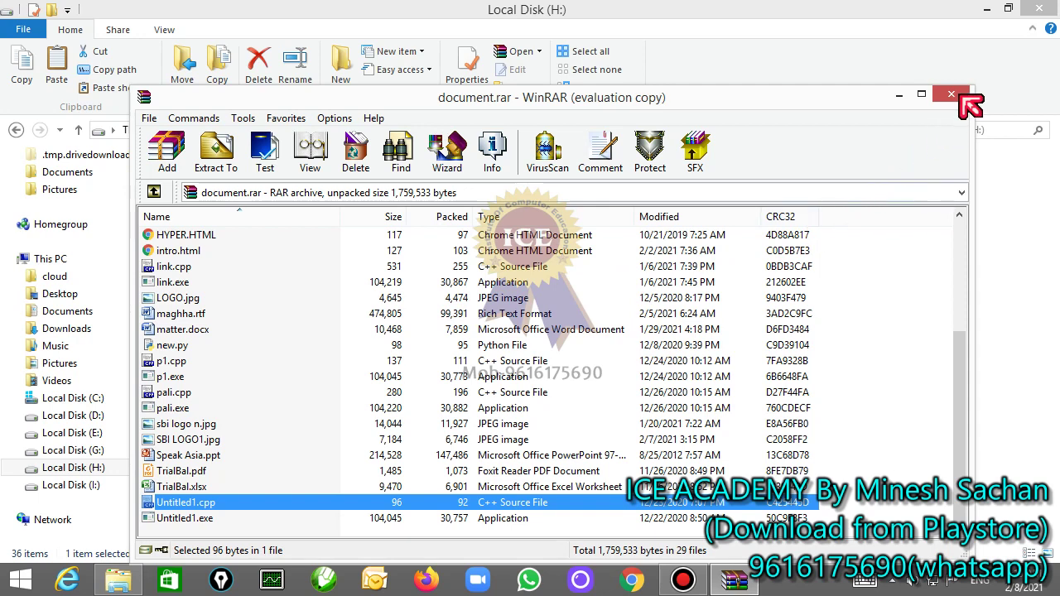
pyautogui.click(952, 95)
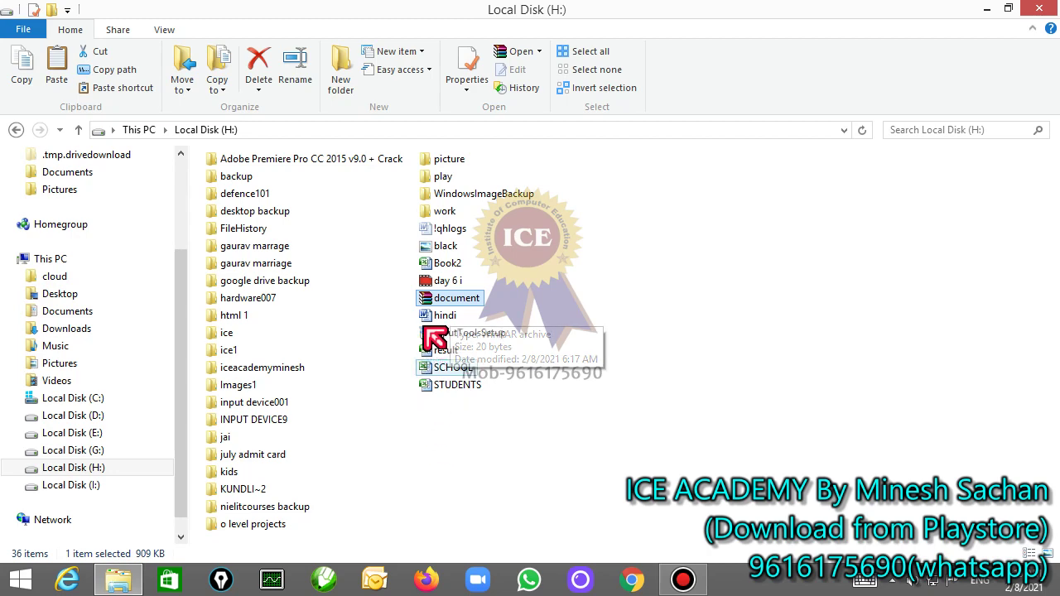
# Step: Confirm in Properties that the document archive on H: is 909 KB, then switch to Local Disk (D:)
pyautogui.click(424, 300)
pyautogui.rightClick(428, 301)
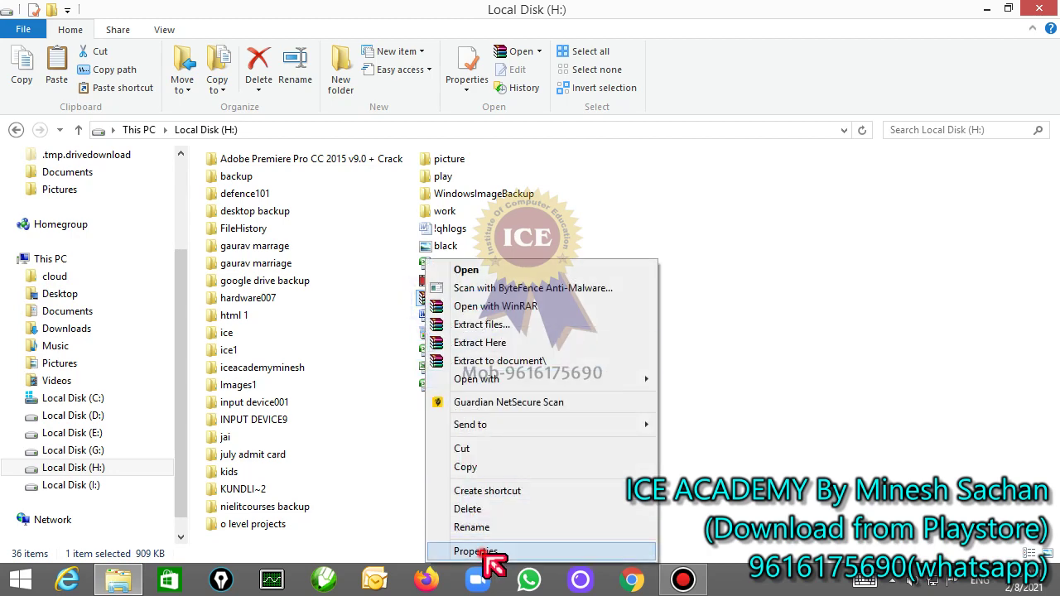
pyautogui.click(486, 549)
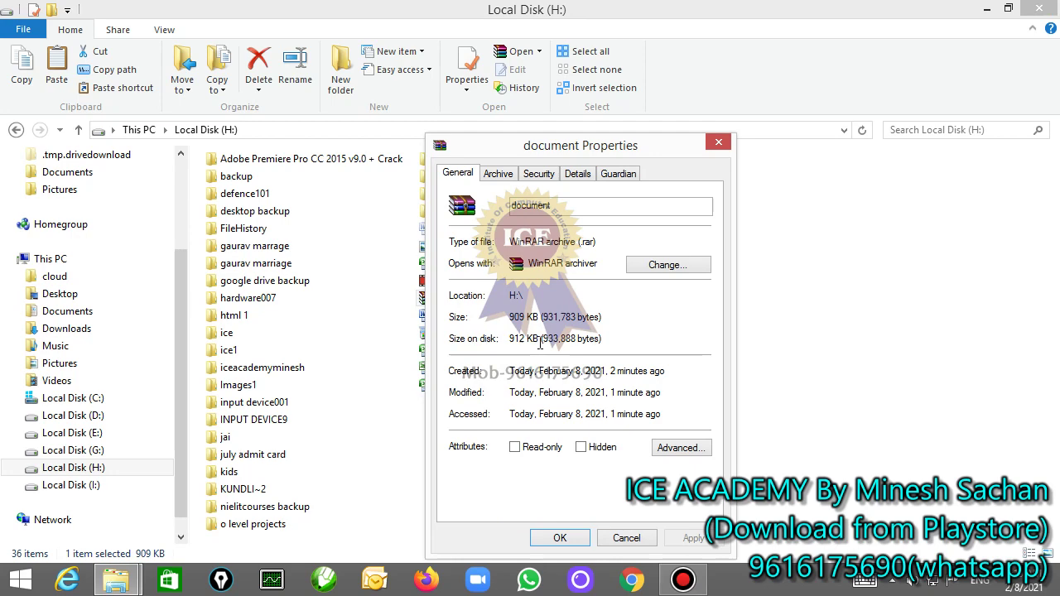
pyautogui.click(627, 539)
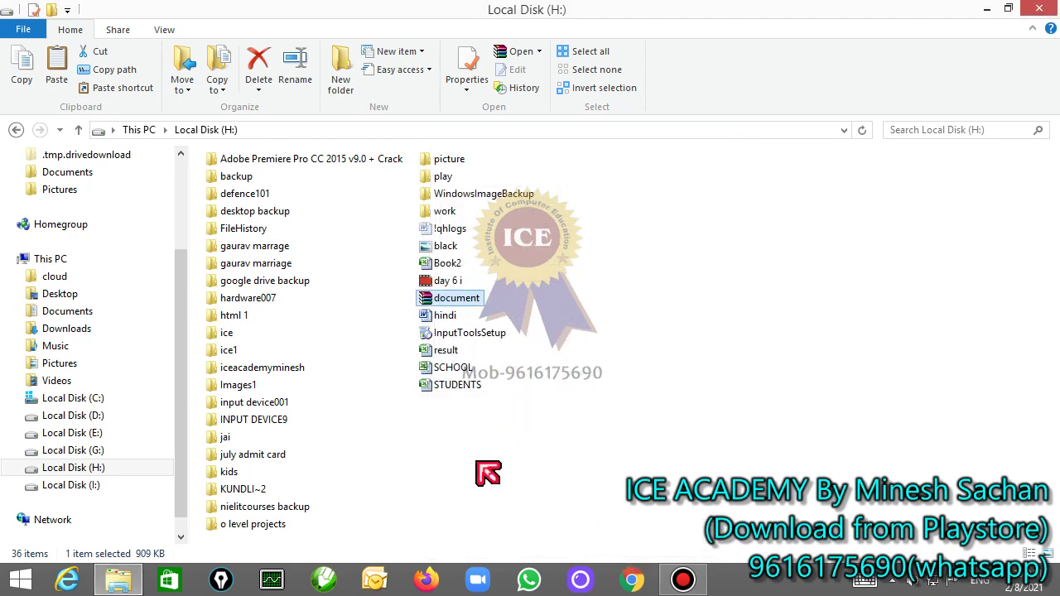
pyautogui.click(108, 416)
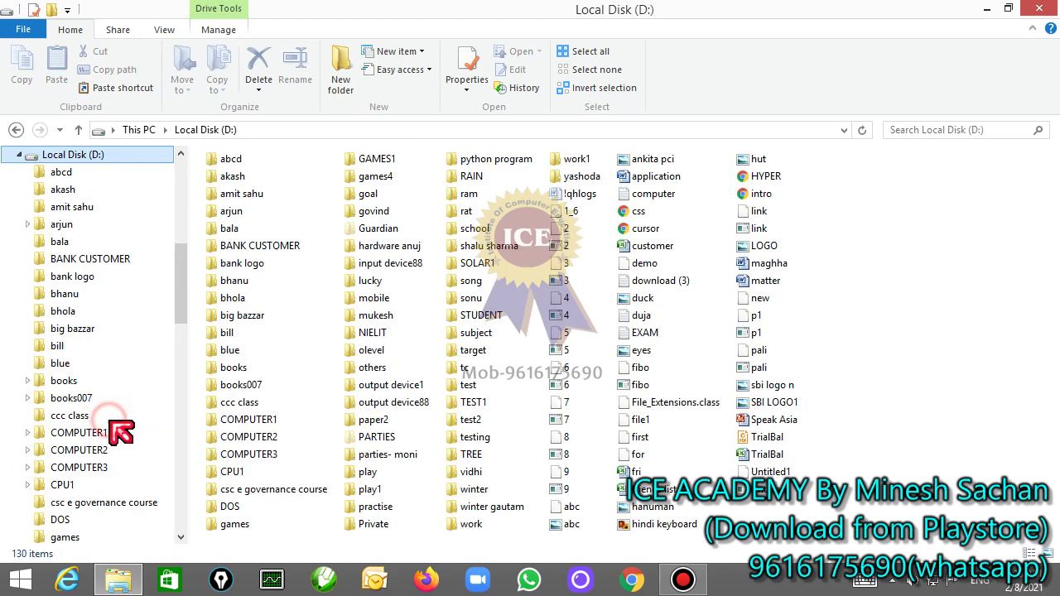
# Step: Create a new folder named document on Local Disk (D:)
pyautogui.click(566, 213)
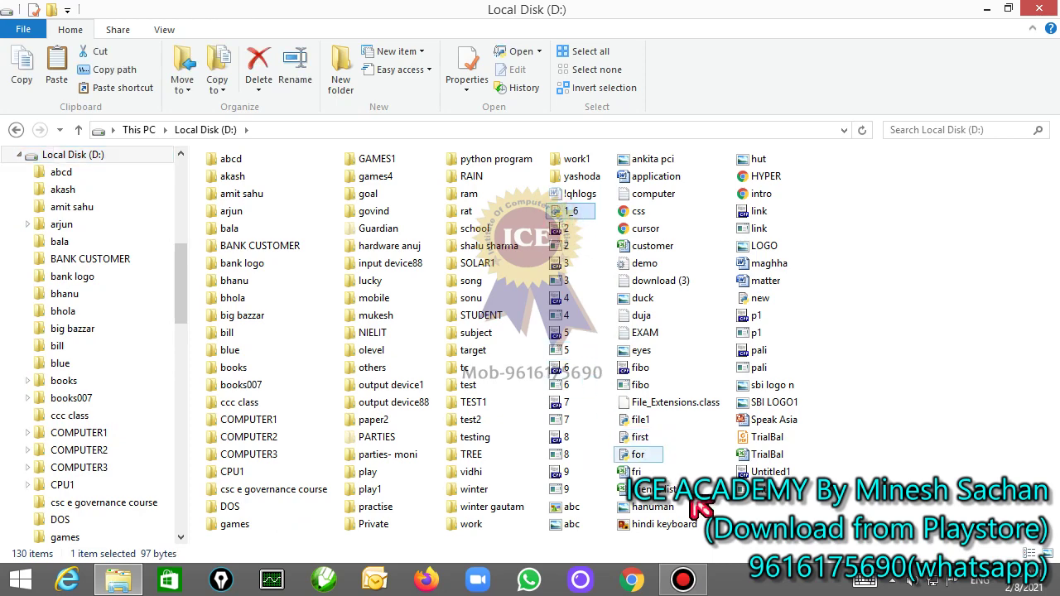
pyautogui.keyDown('shift'); pyautogui.click(766, 495); pyautogui.keyUp('shift')
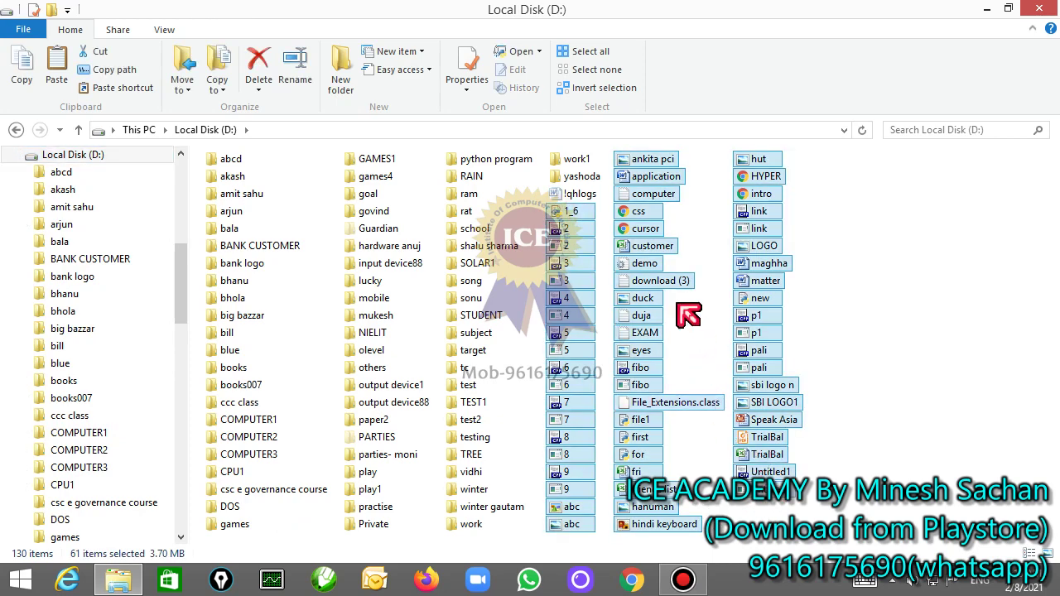
pyautogui.click(836, 288)
pyautogui.rightClick(857, 319)
pyautogui.moveTo(882, 530)
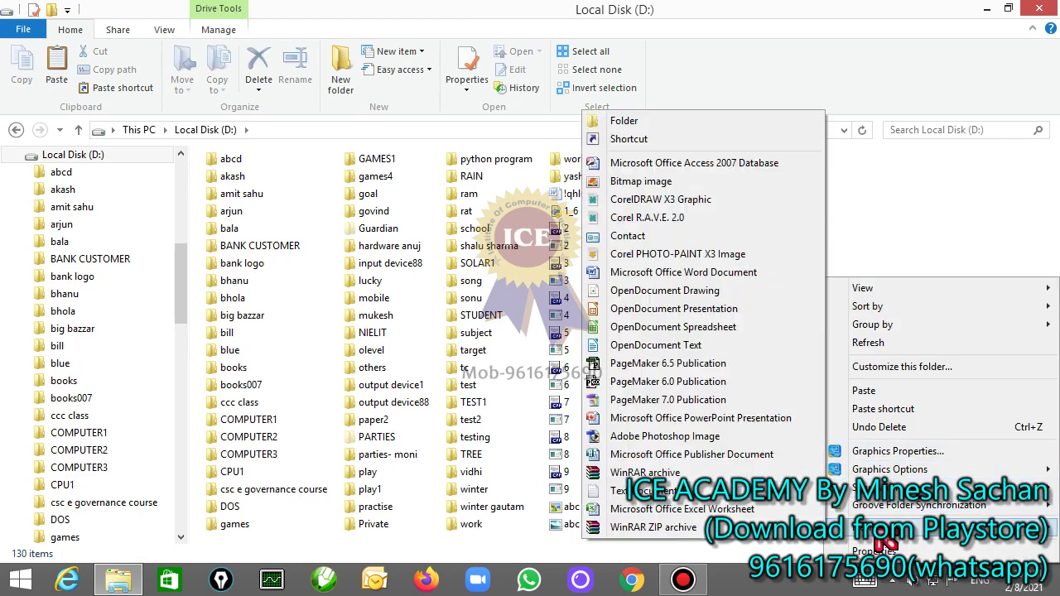
pyautogui.click(675, 121)
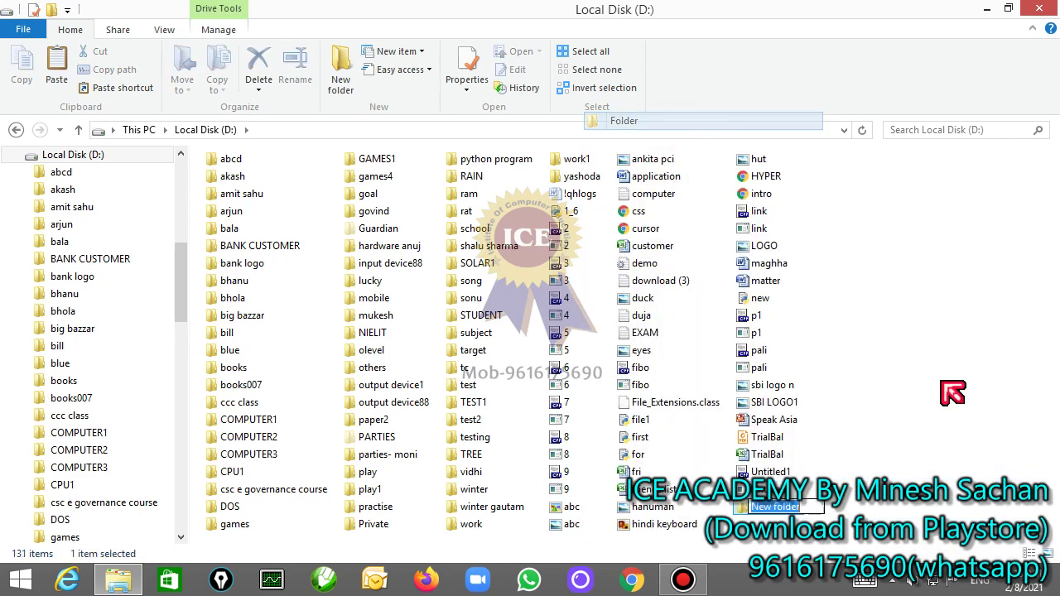
pyautogui.write('document')
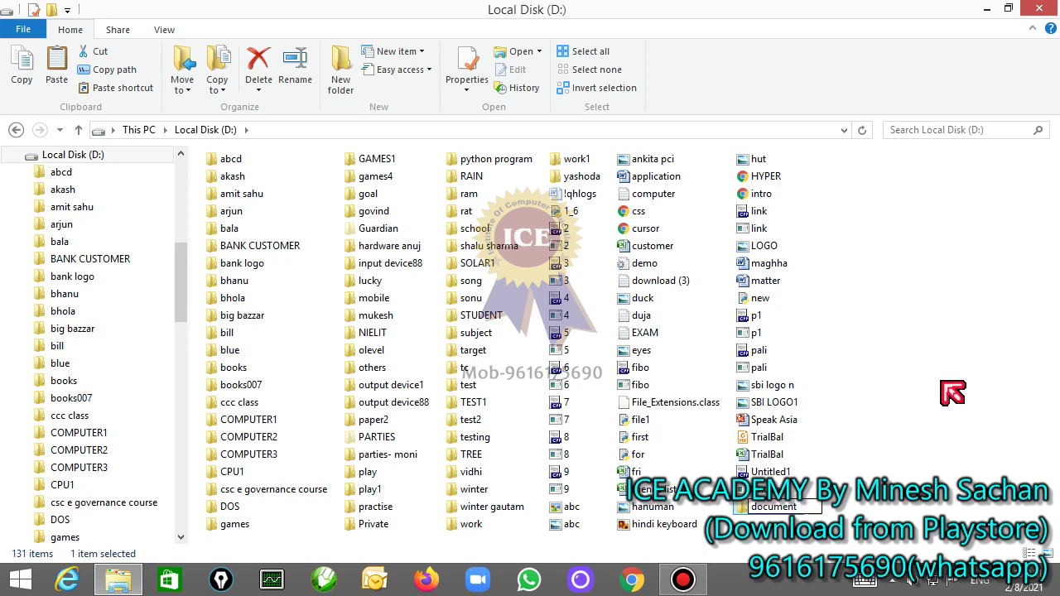
pyautogui.press('Return')
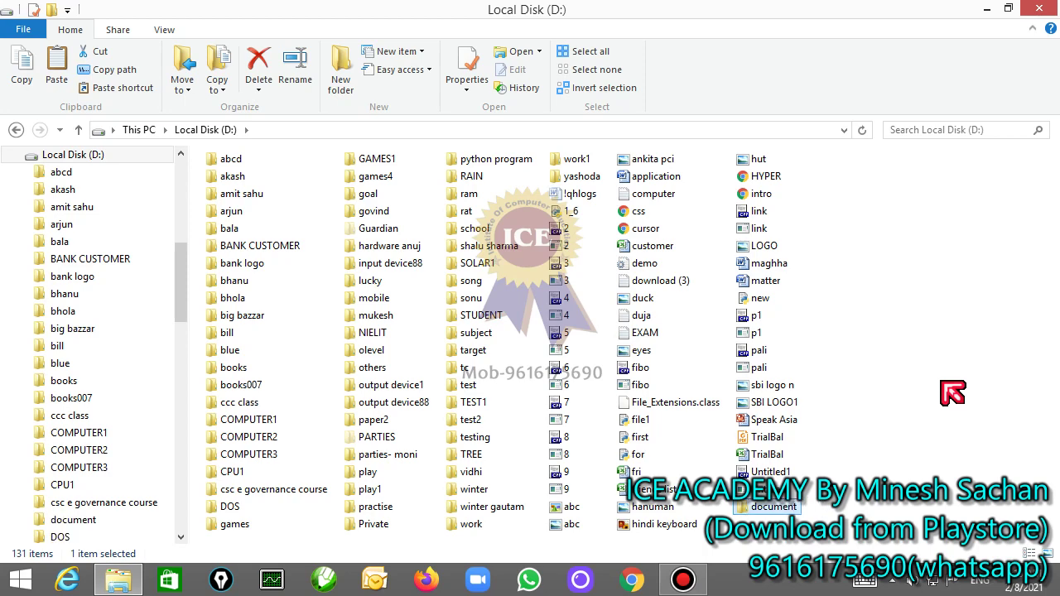
# Step: Paste the 61 files from 1_6 onward into the document folder, then return to D:
pyautogui.click(571, 212)
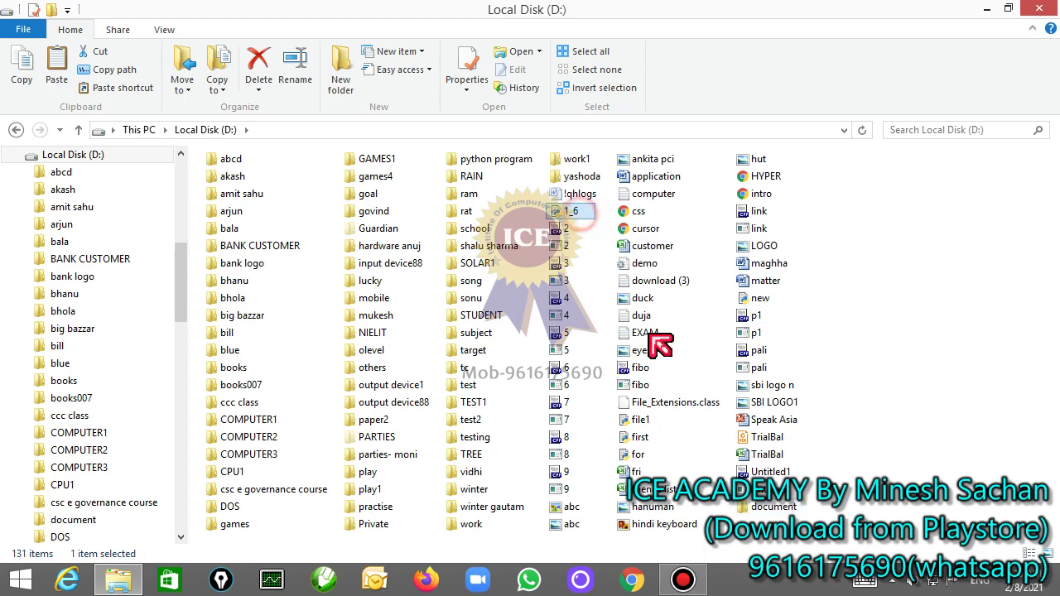
pyautogui.keyDown('shift'); pyautogui.click(786, 501); pyautogui.keyUp('shift')
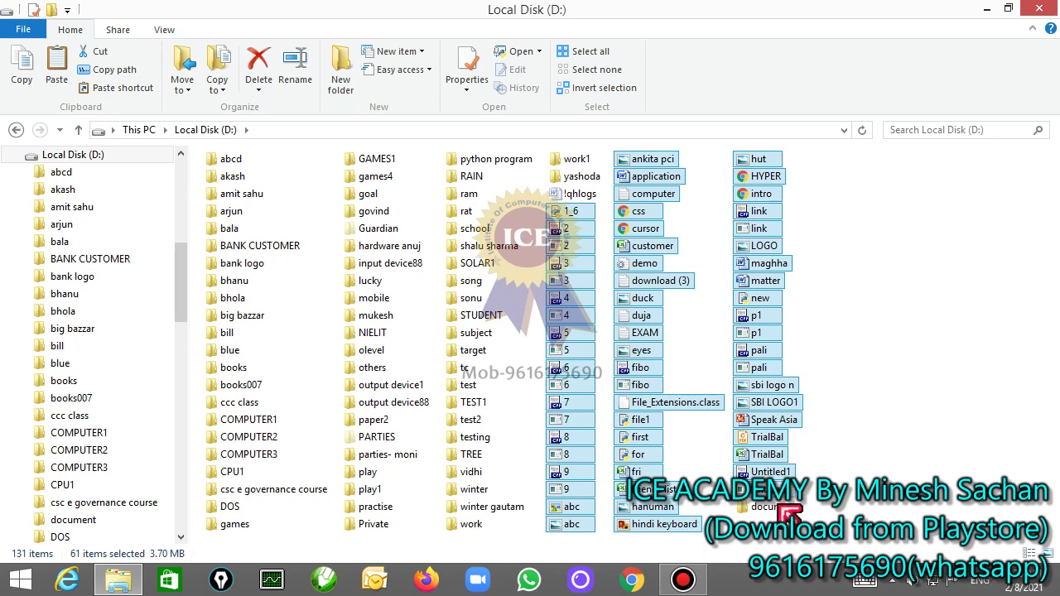
pyautogui.doubleClick(787, 507)
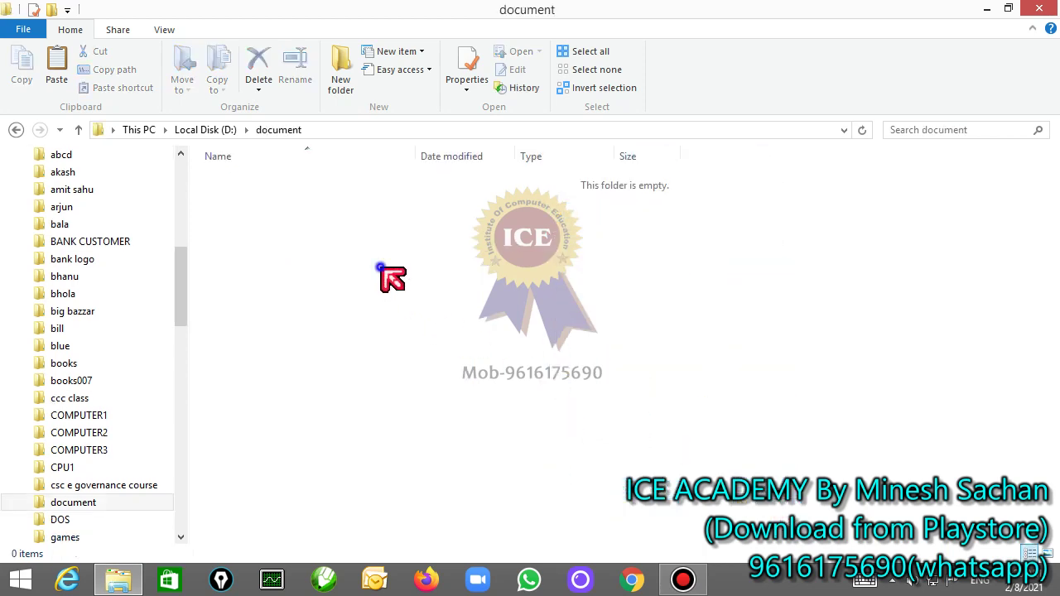
pyautogui.rightClick(382, 268)
pyautogui.click(451, 382)
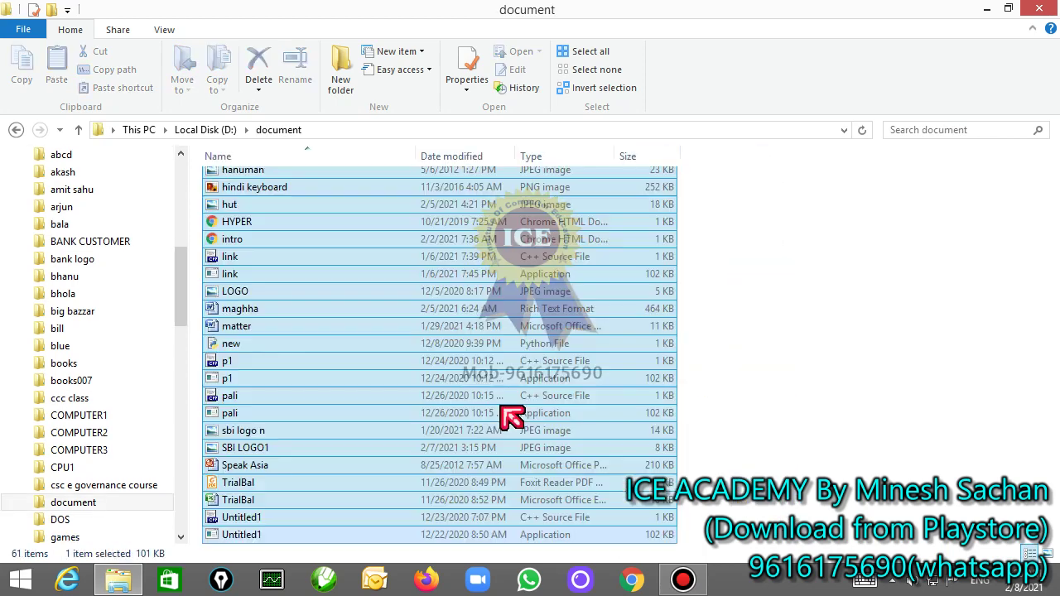
pyautogui.click(216, 132)
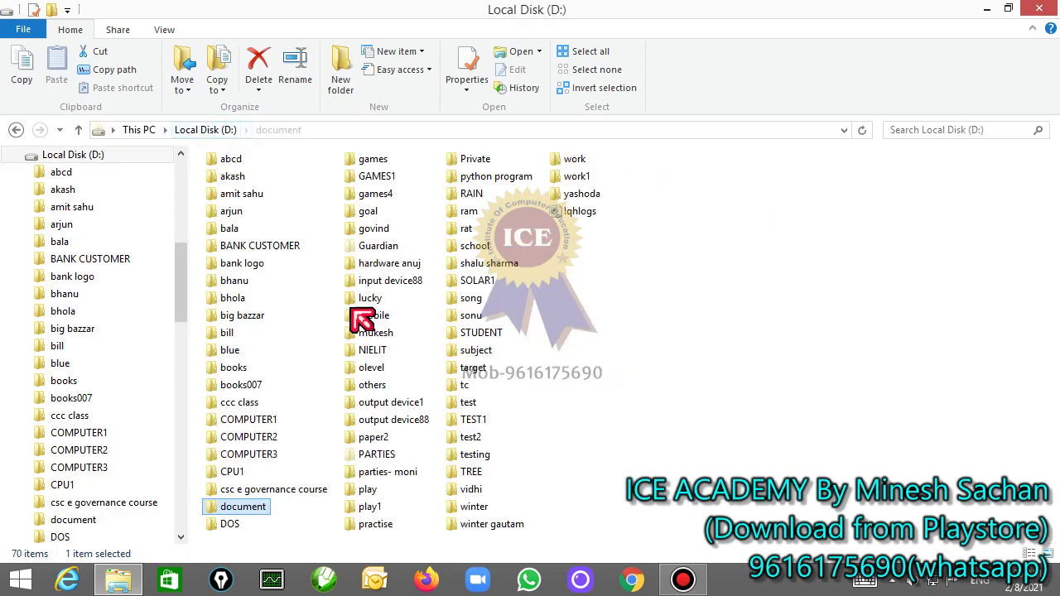
pyautogui.rightClick(248, 510)
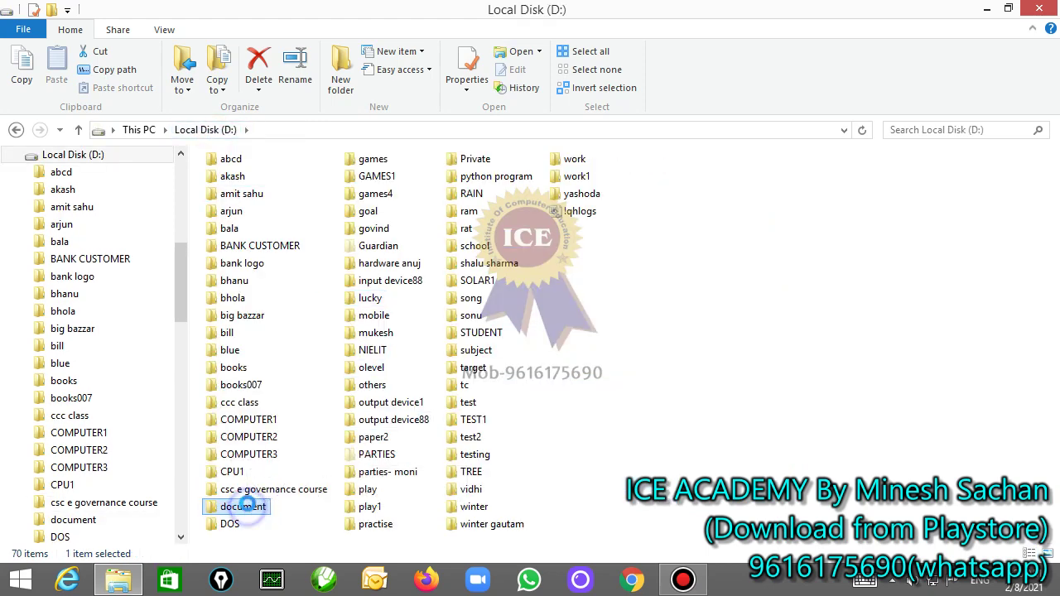
pyautogui.click(311, 497)
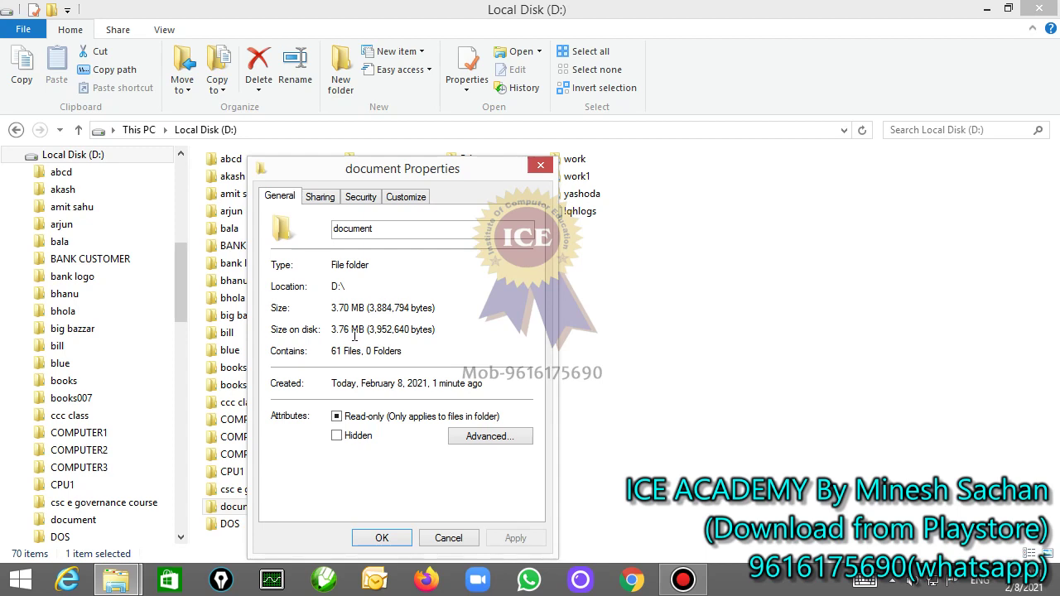
pyautogui.click(454, 537)
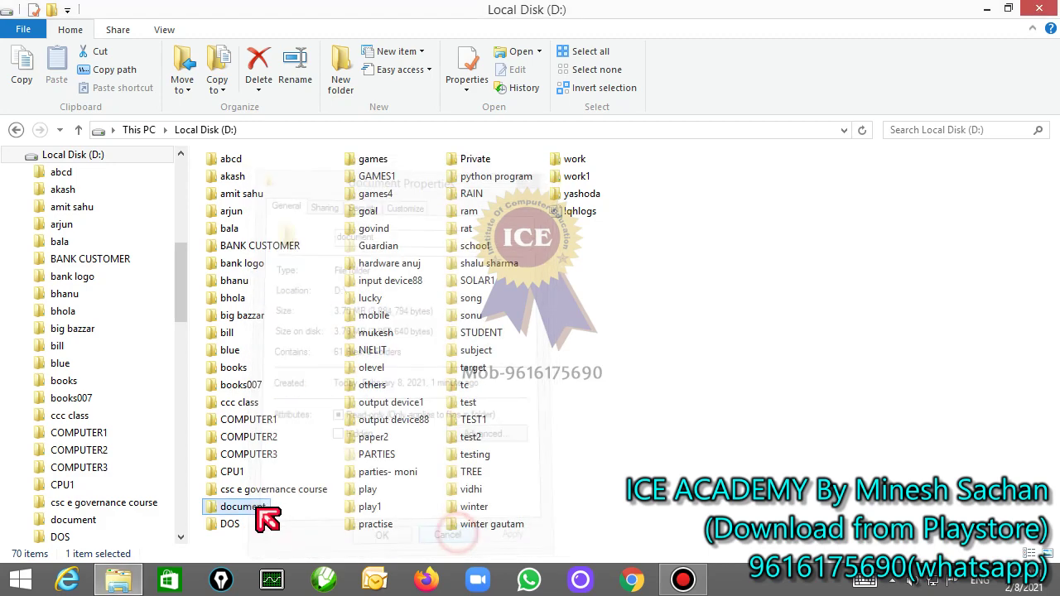
pyautogui.click(257, 507)
pyautogui.click(309, 511)
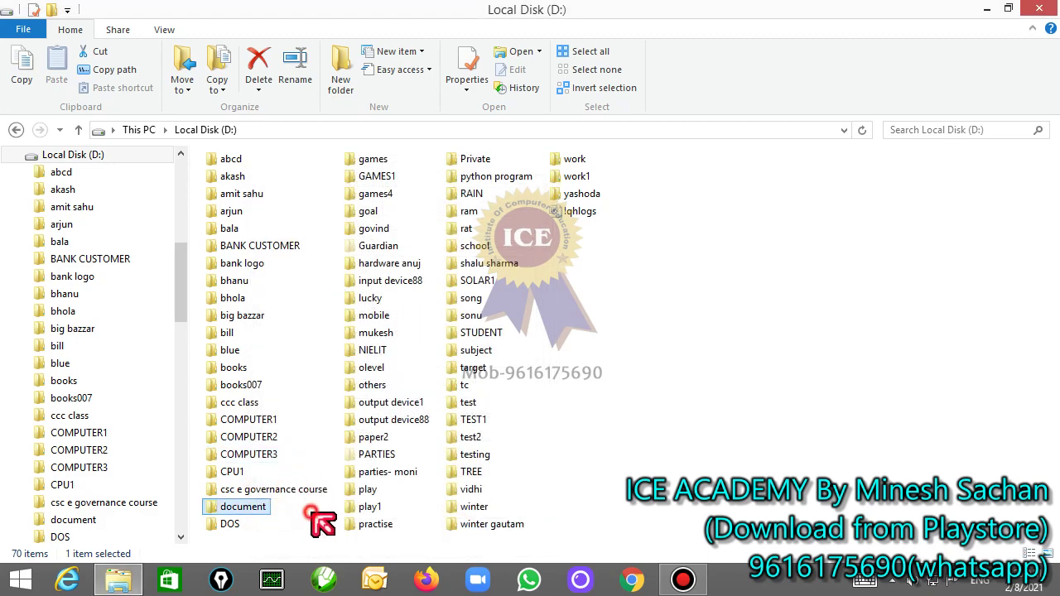
# Step: Switch the document folder's view to the List layout, then go back to Local Disk (D:)
pyautogui.doubleClick(264, 508)
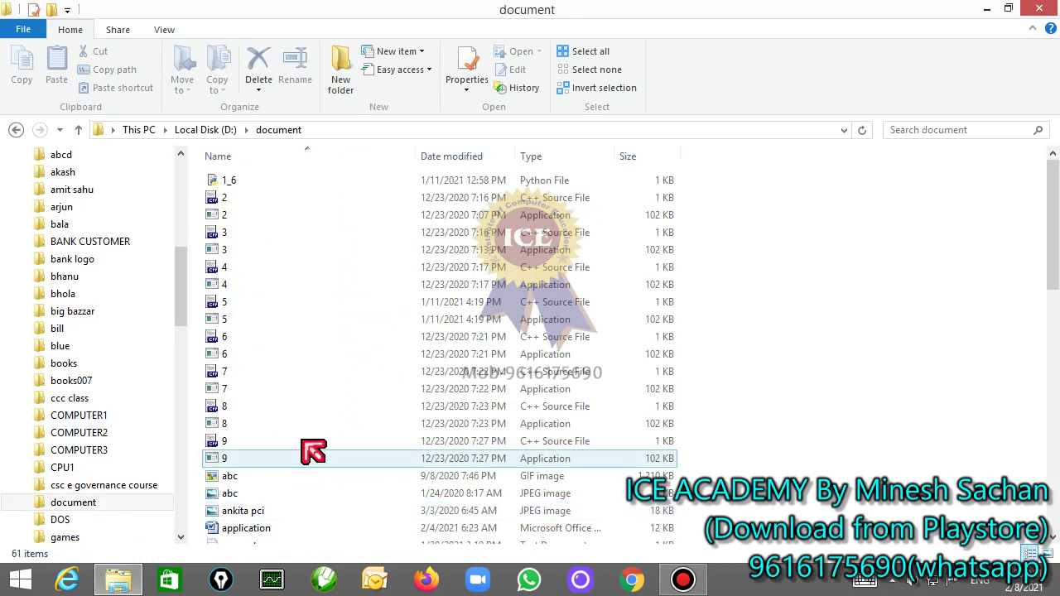
pyautogui.click(303, 442)
pyautogui.hotkey('ctrl', 'a')
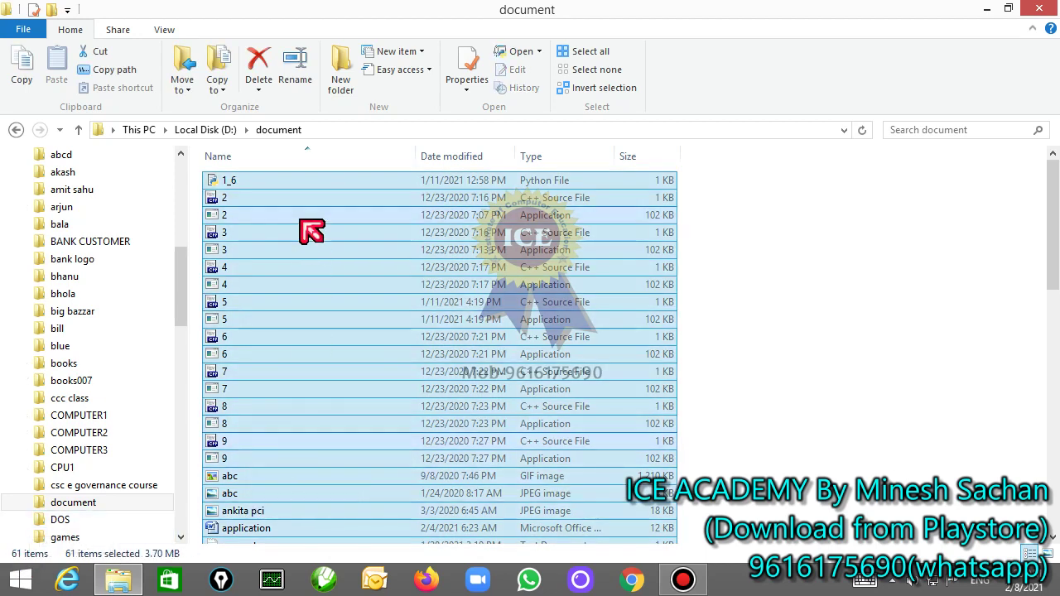
pyautogui.click(164, 30)
pyautogui.click(261, 71)
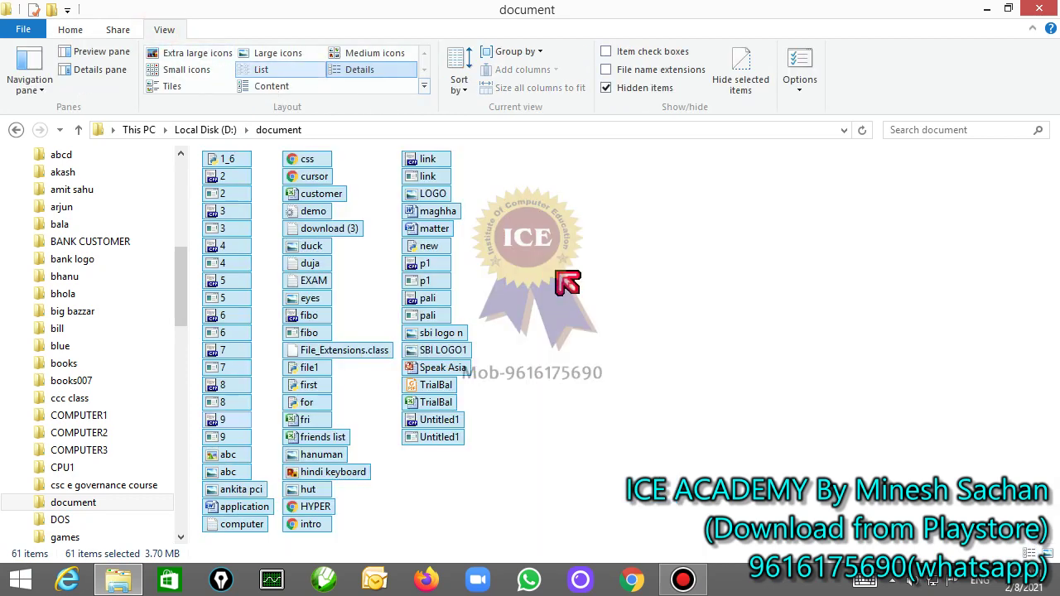
pyautogui.click(623, 285)
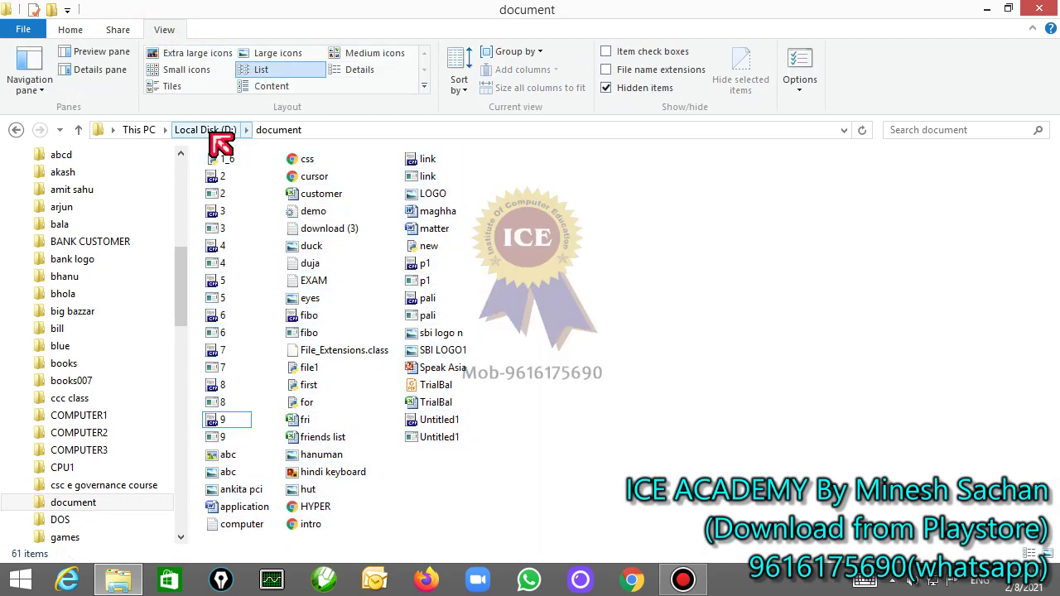
pyautogui.click(212, 135)
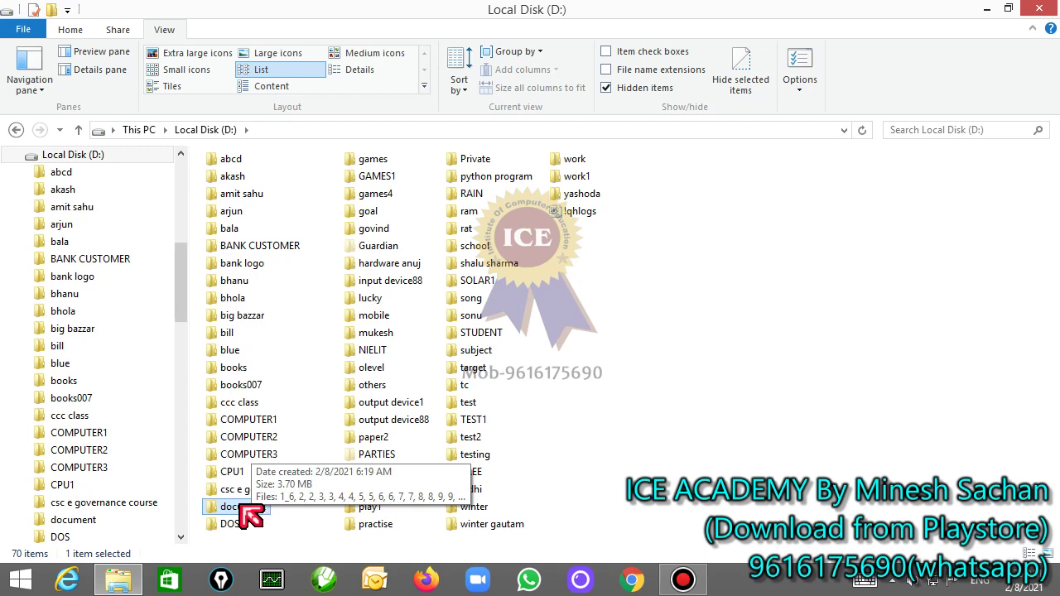
# Step: Compress the document folder into document.rar using the WinRAR context-menu entry
pyautogui.doubleClick(239, 506)
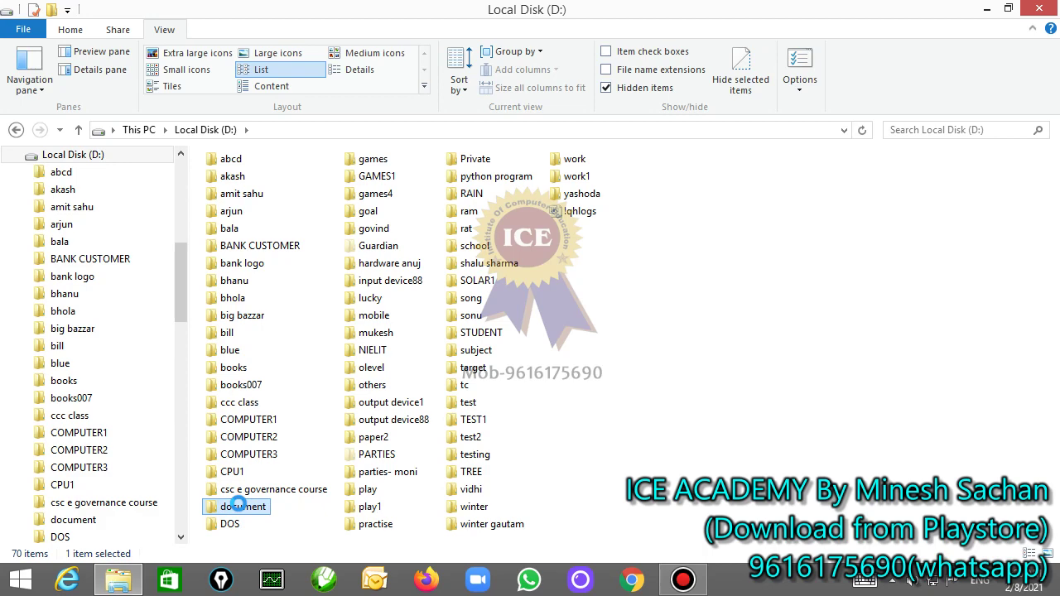
pyautogui.rightClick(239, 504)
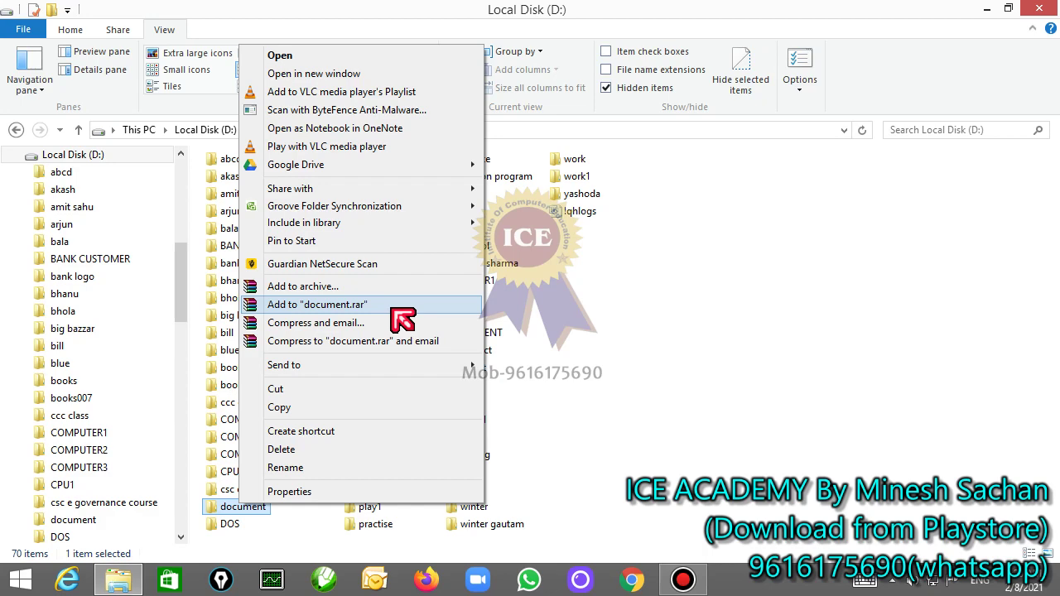
pyautogui.click(402, 320)
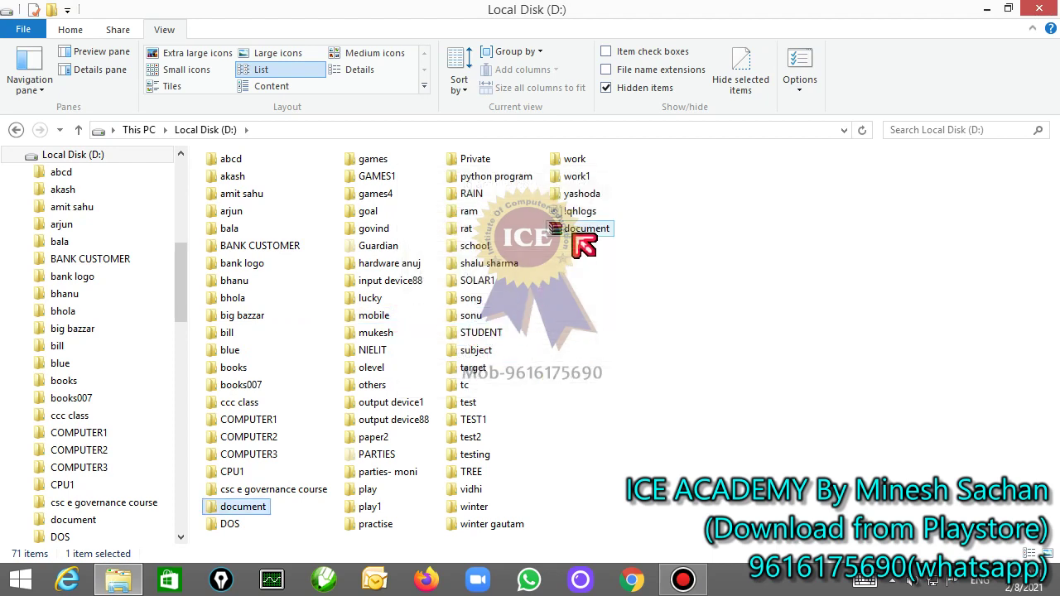
pyautogui.click(582, 236)
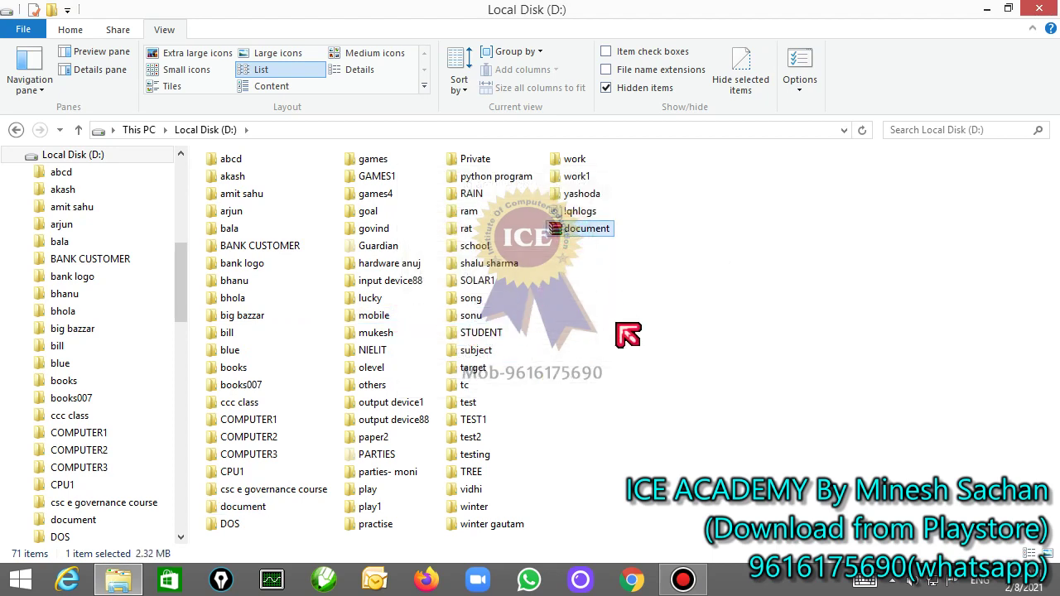
# Step: Check that document.rar is 2.32 MB, then delete the original document folder
pyautogui.rightClick(570, 235)
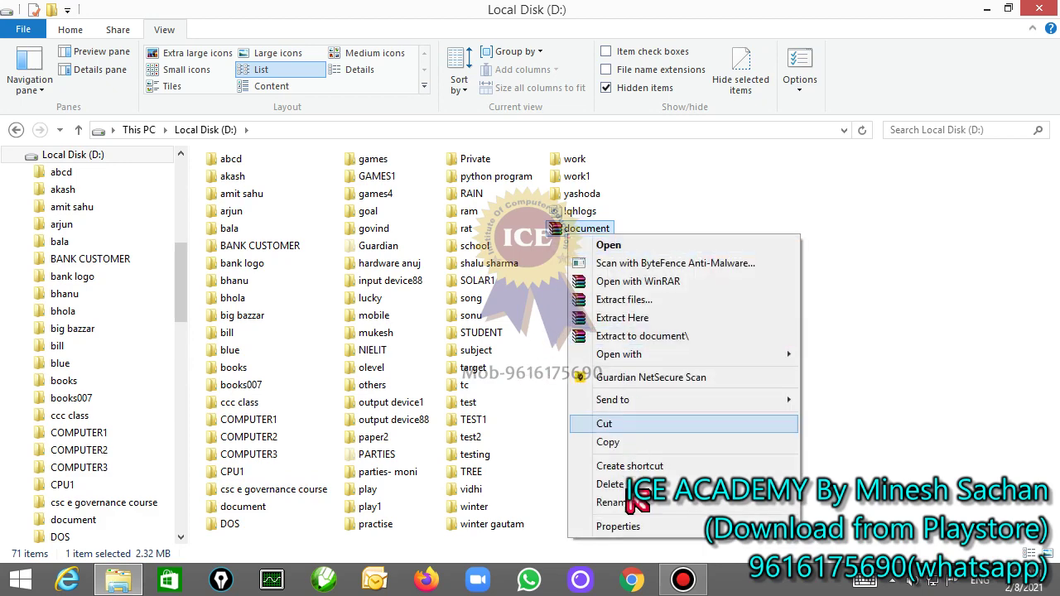
pyautogui.click(616, 527)
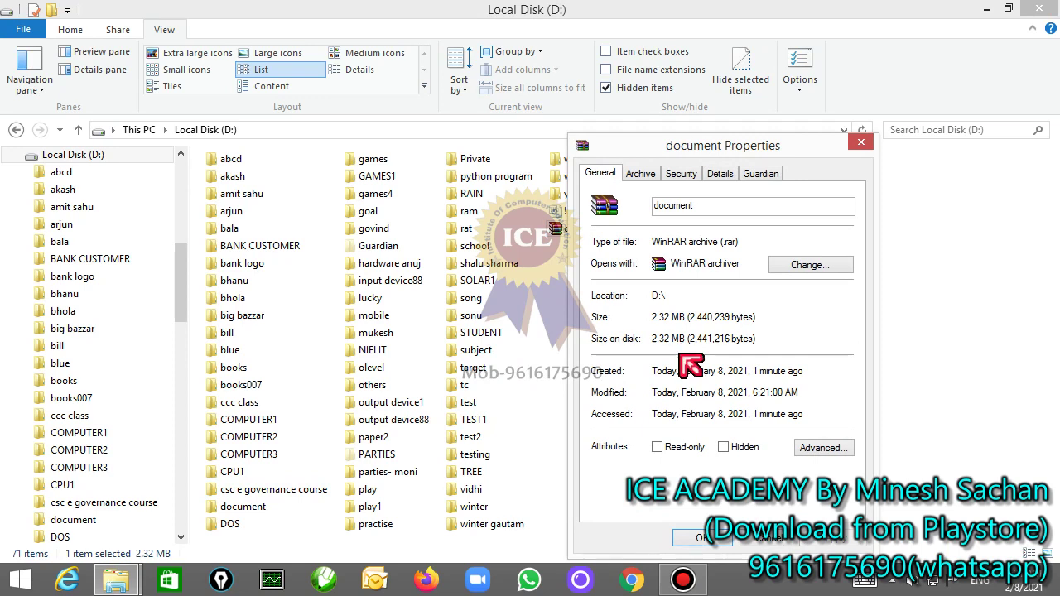
pyautogui.click(783, 543)
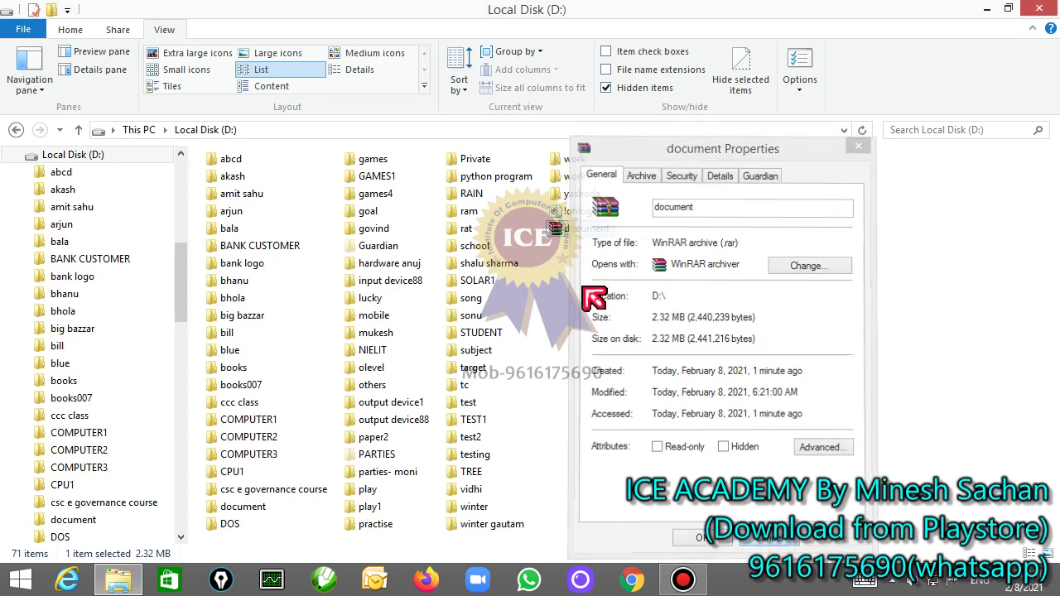
pyautogui.click(248, 511)
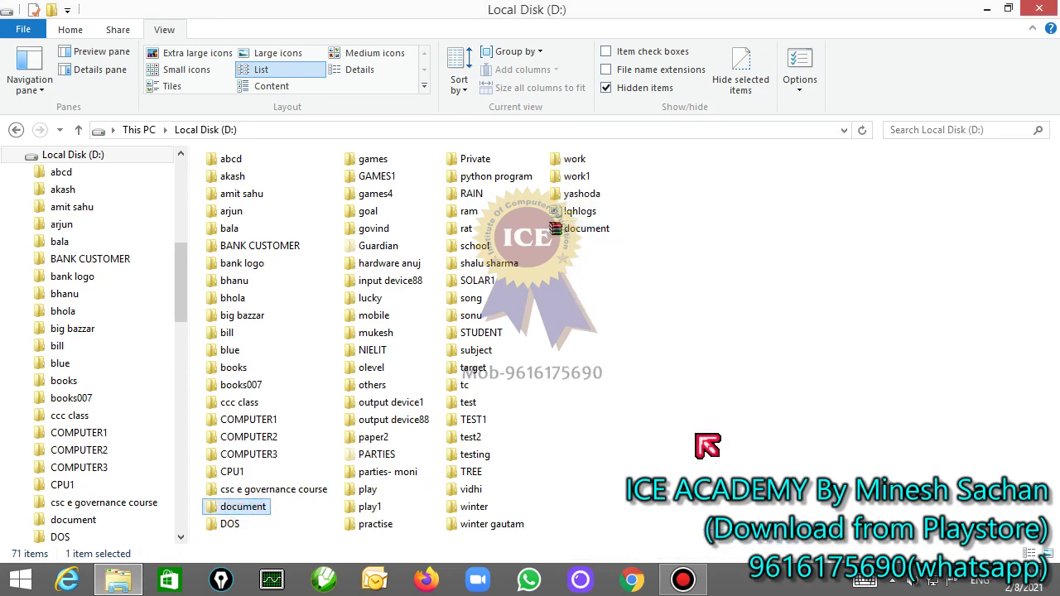
pyautogui.press('Delete')
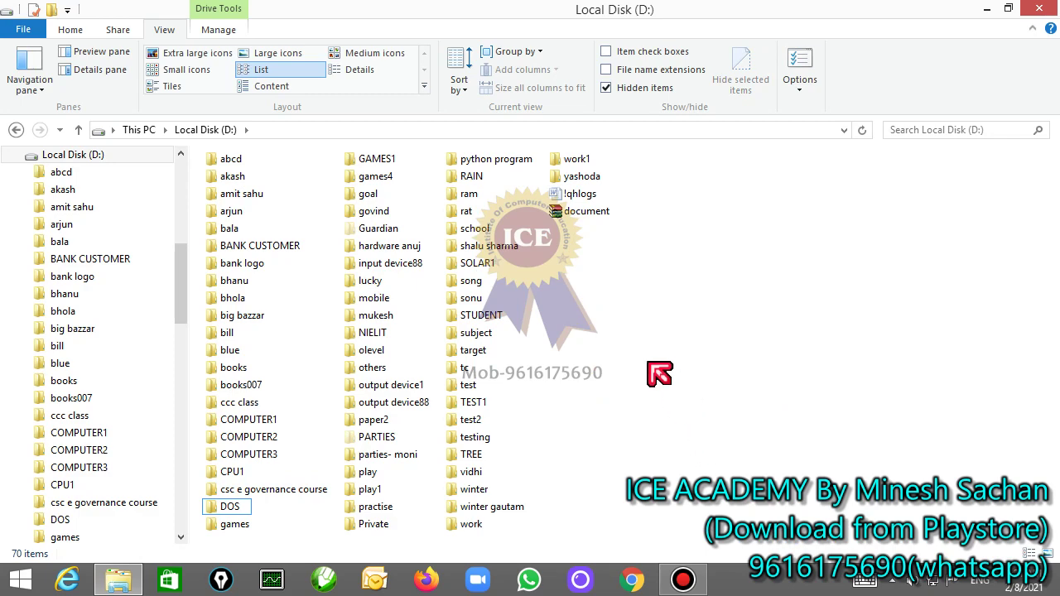
pyautogui.doubleClick(599, 219)
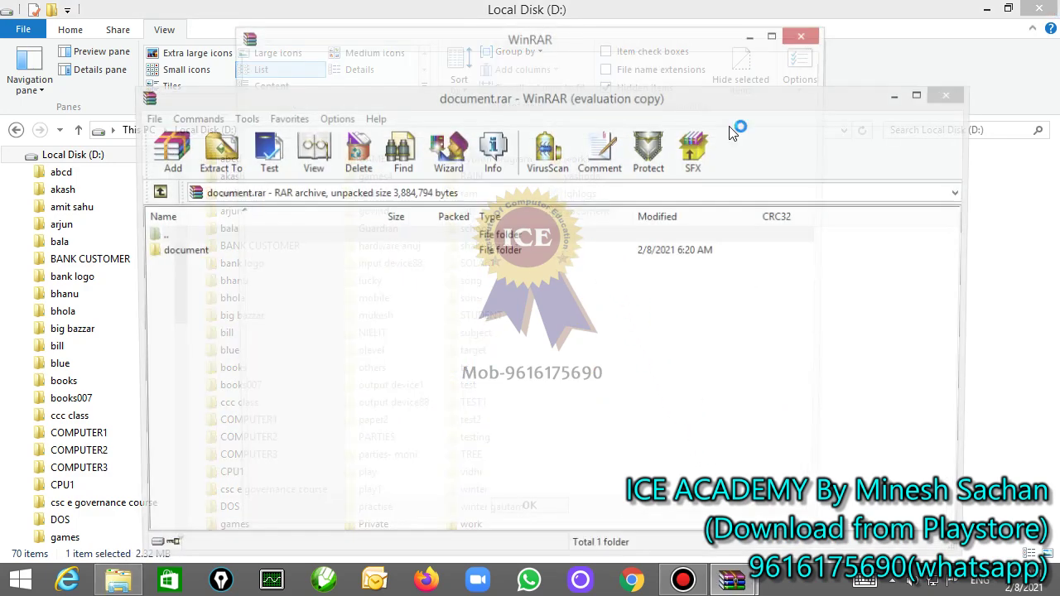
pyautogui.click(802, 43)
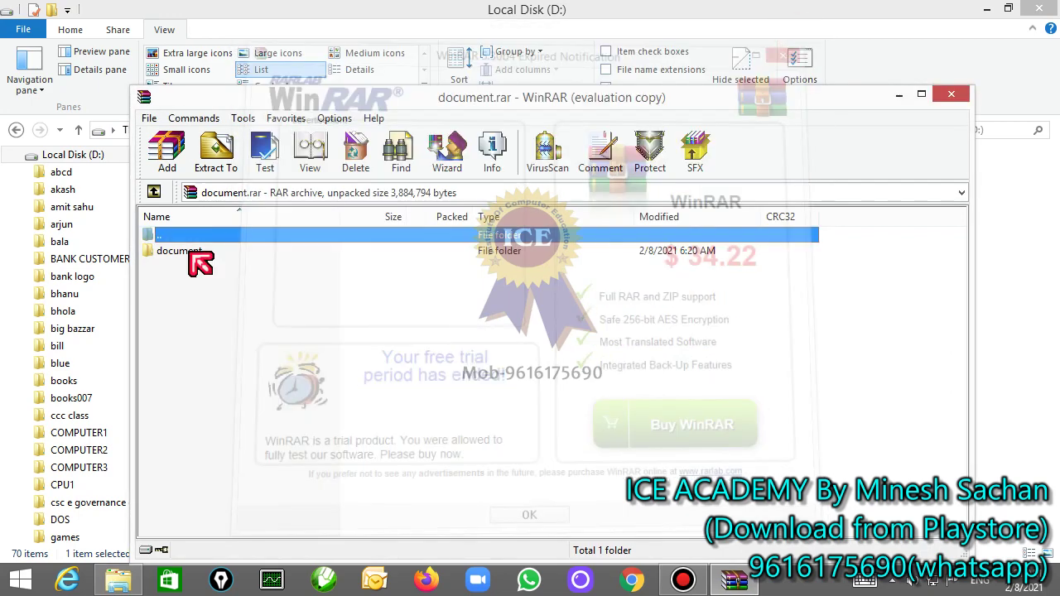
pyautogui.doubleClick(191, 251)
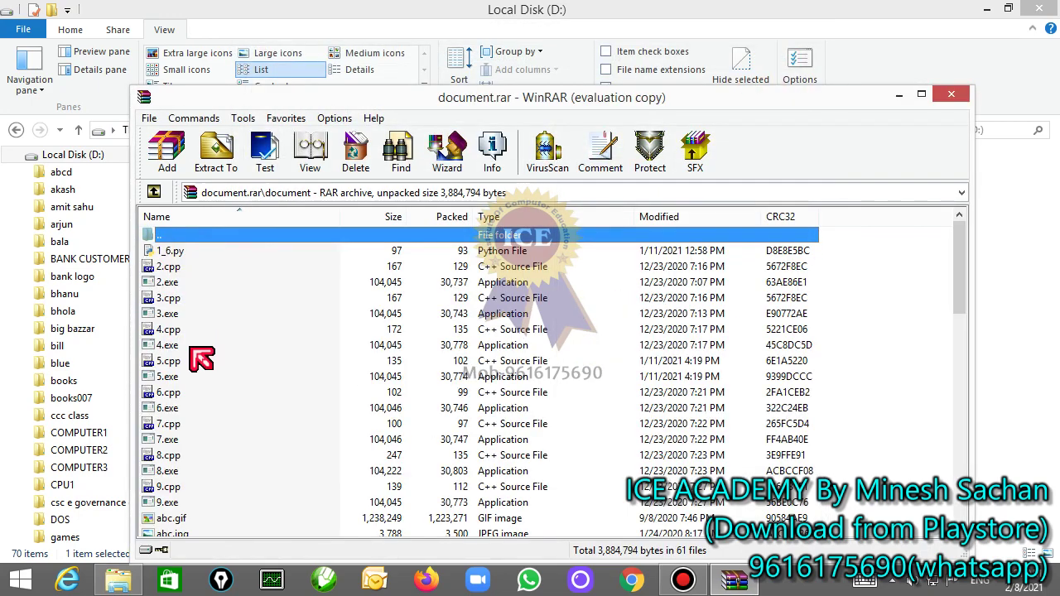
pyautogui.scroll(-14, 198, 495)
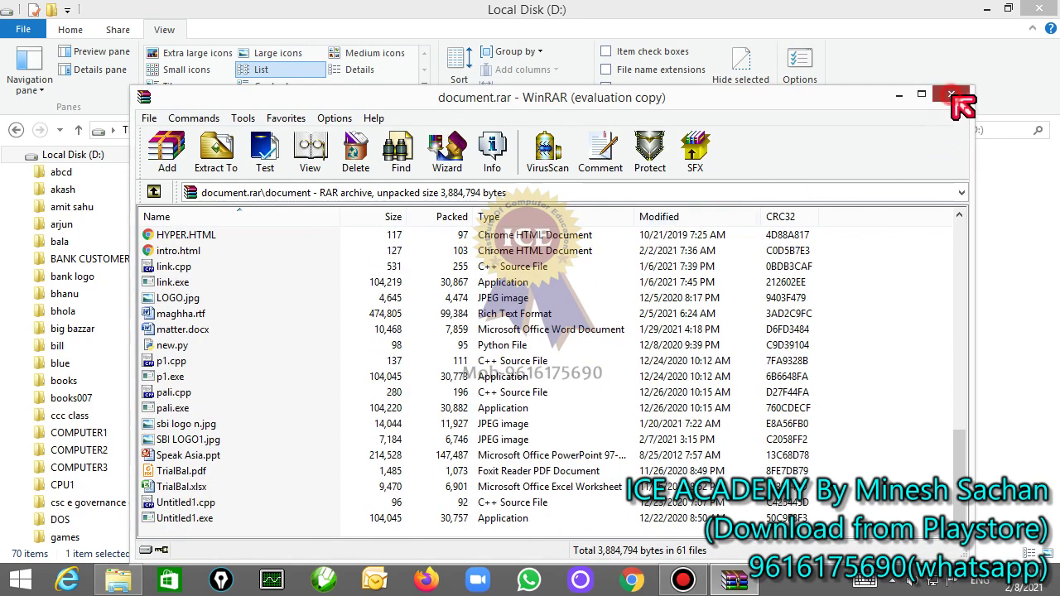
pyautogui.click(950, 94)
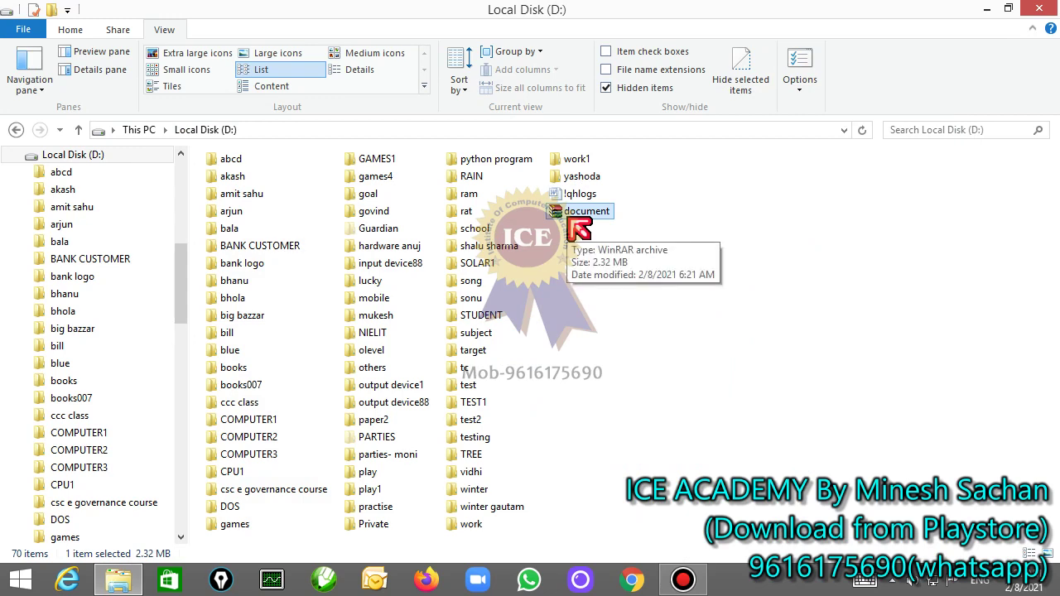
pyautogui.click(248, 264)
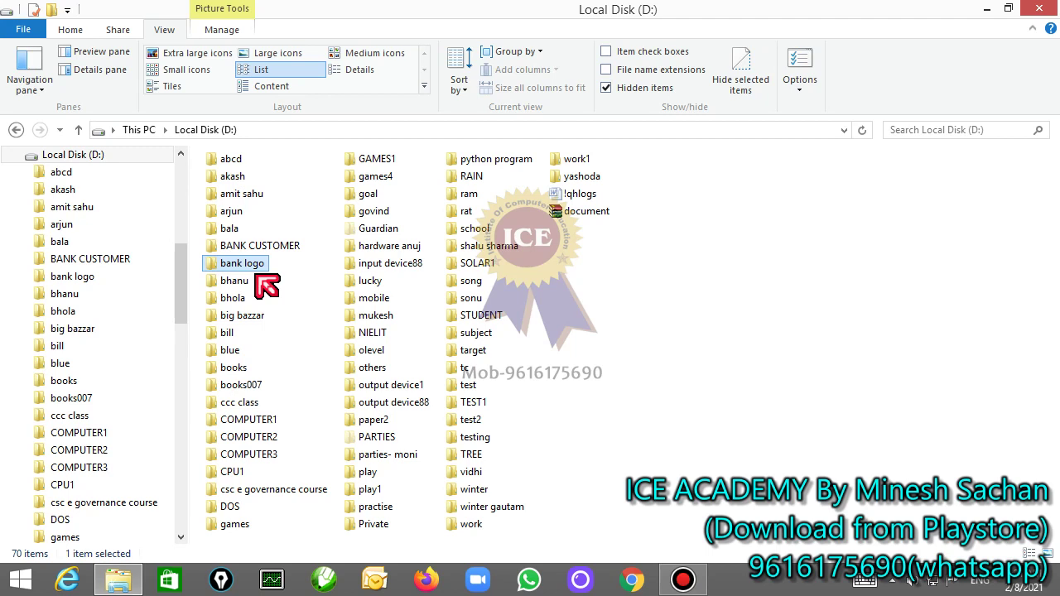
pyautogui.click(579, 212)
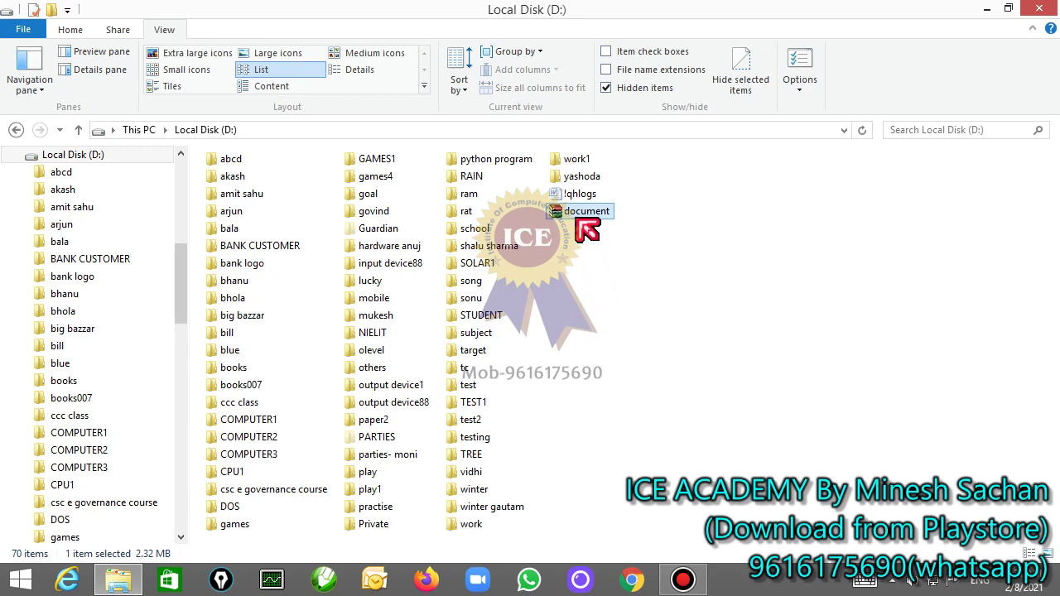
pyautogui.moveTo(586, 230)
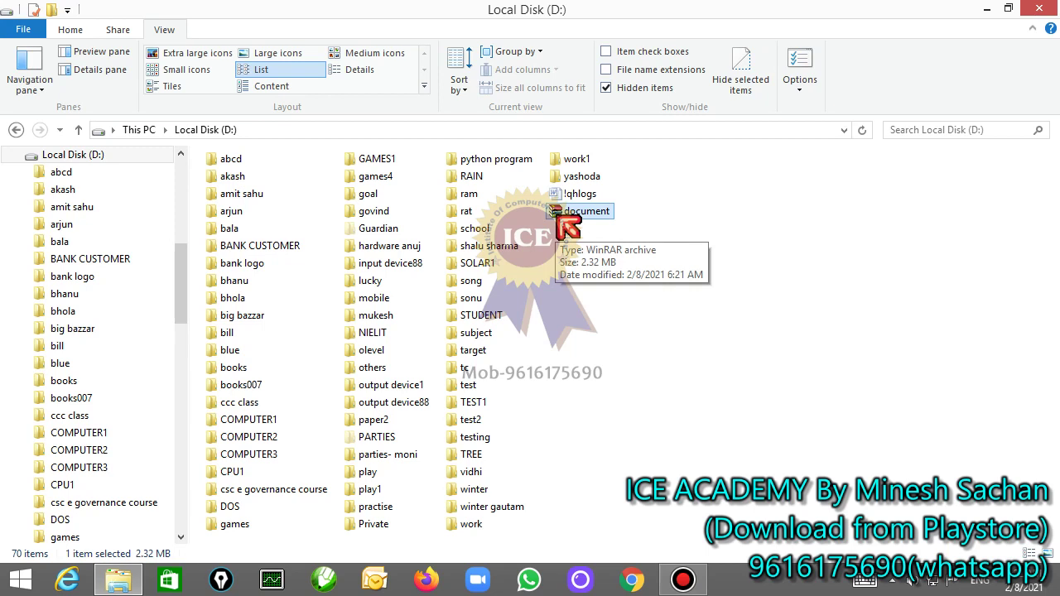
# Step: Extract document.rar into a document folder on D:, verify its contents, then delete the archive
pyautogui.rightClick(556, 215)
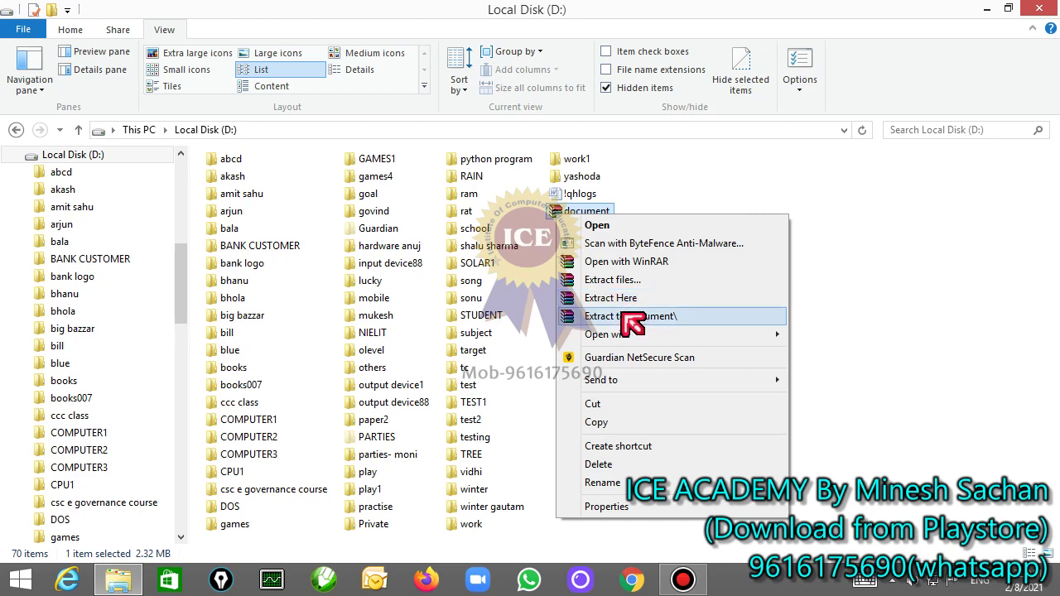
pyautogui.click(631, 301)
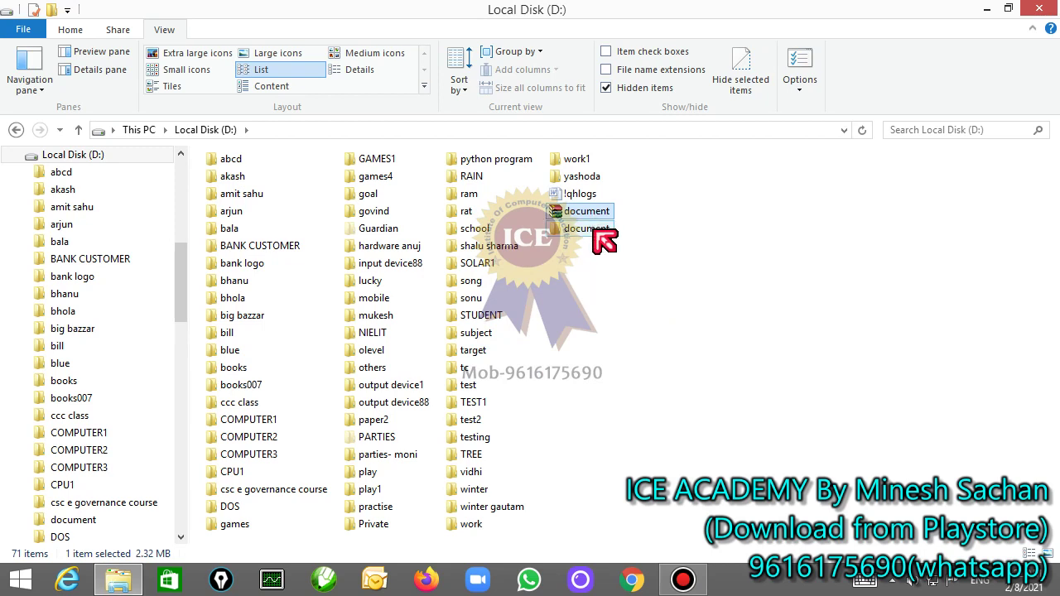
pyautogui.doubleClick(594, 232)
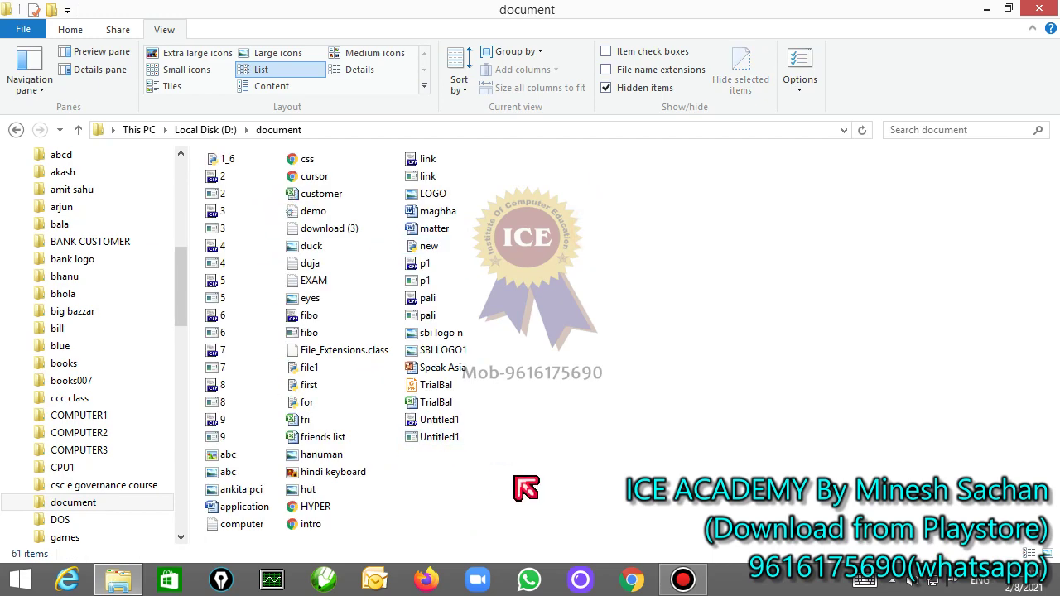
pyautogui.click(16, 130)
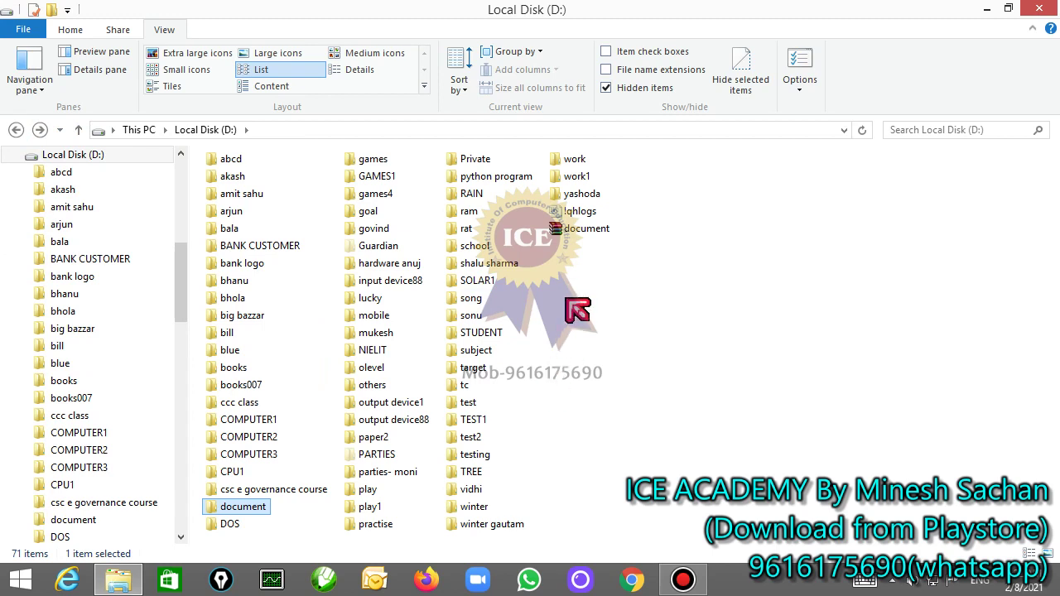
pyautogui.click(580, 229)
pyautogui.press('Delete')
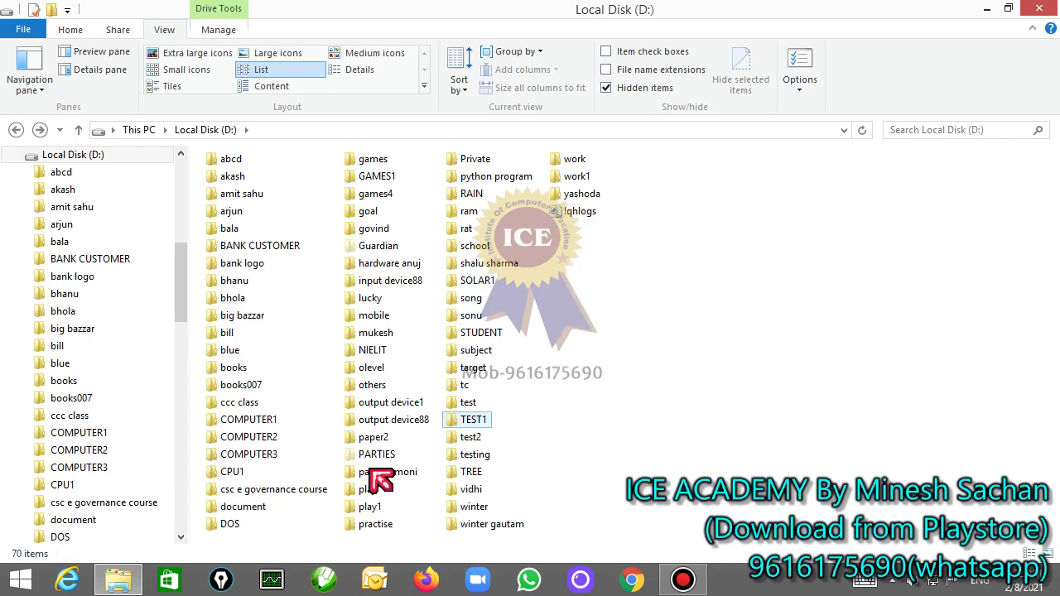
# Step: Create a new WinRAR archive named important on D:, correcting a typo, and open it
pyautogui.rightClick(612, 248)
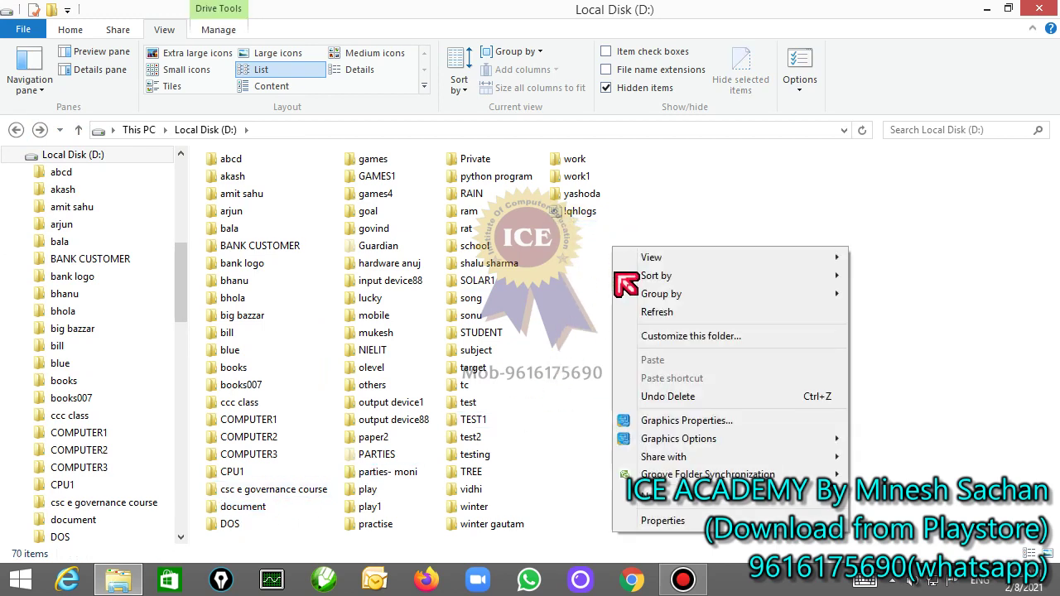
pyautogui.moveTo(672, 495)
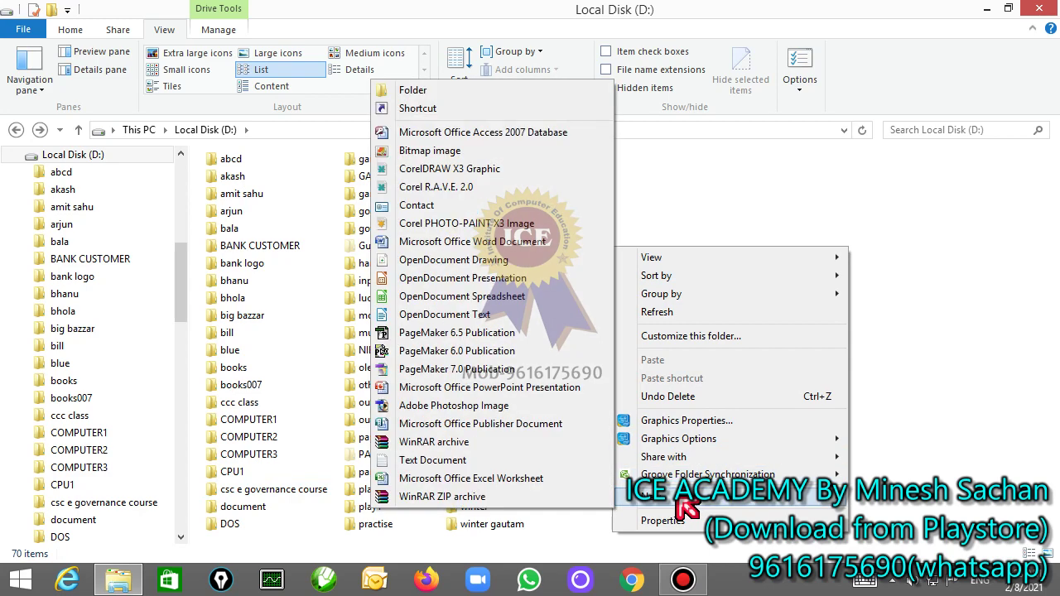
pyautogui.click(537, 442)
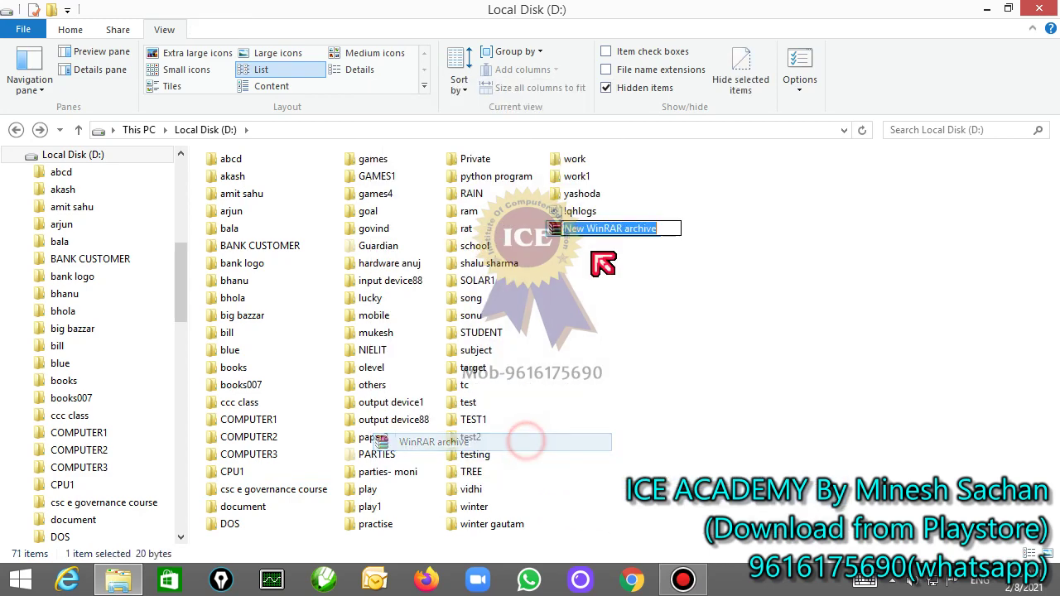
pyautogui.write('imp')
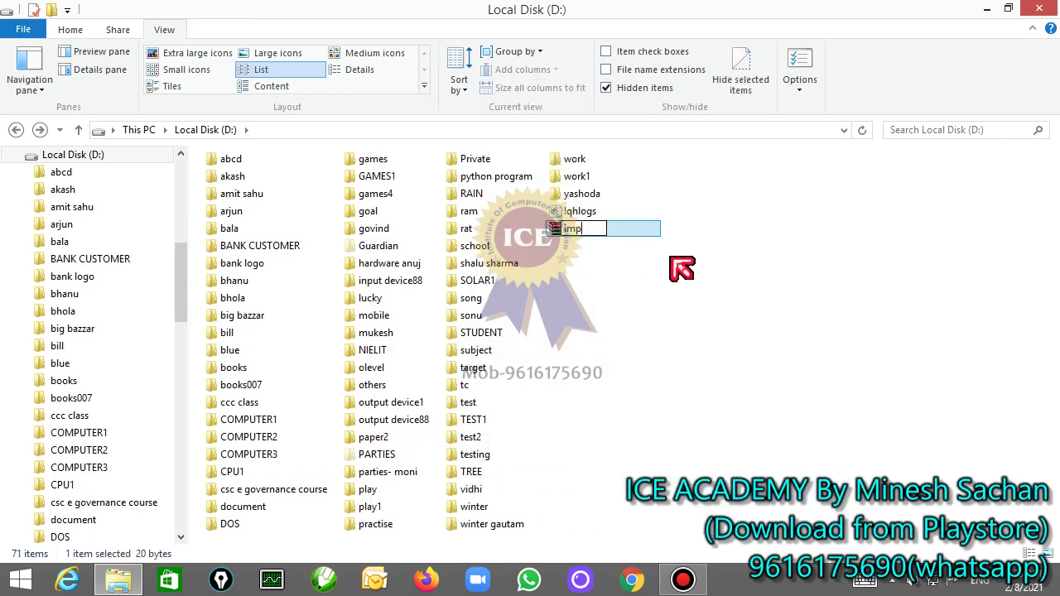
pyautogui.write('oratnt')
pyautogui.press('BackSpace')
pyautogui.press('BackSpace')
pyautogui.press('BackSpace')
pyautogui.press('BackSpace')
pyautogui.write('tant')
pyautogui.press('Return')
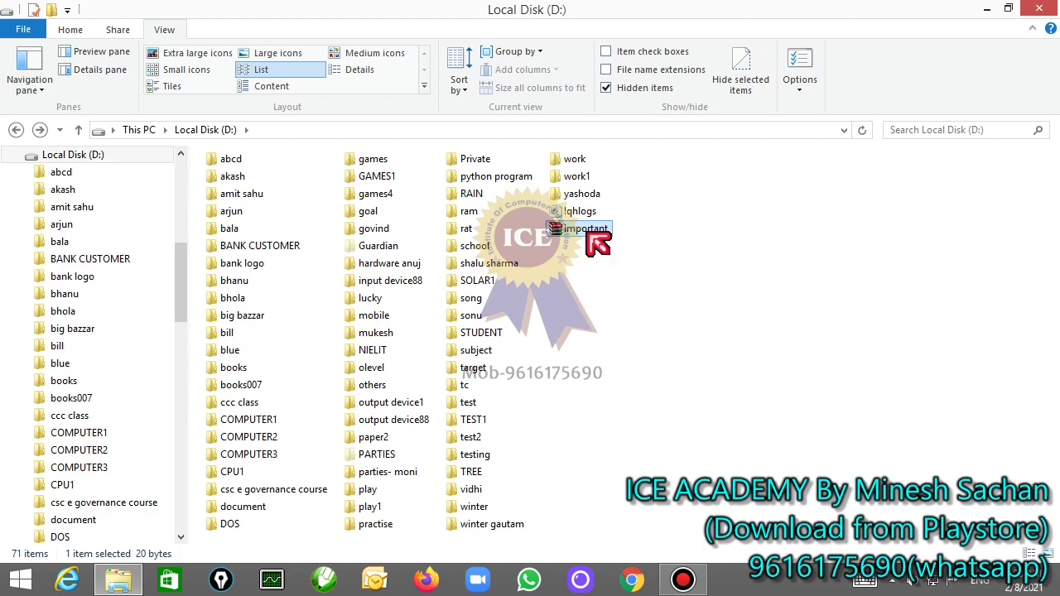
pyautogui.doubleClick(579, 227)
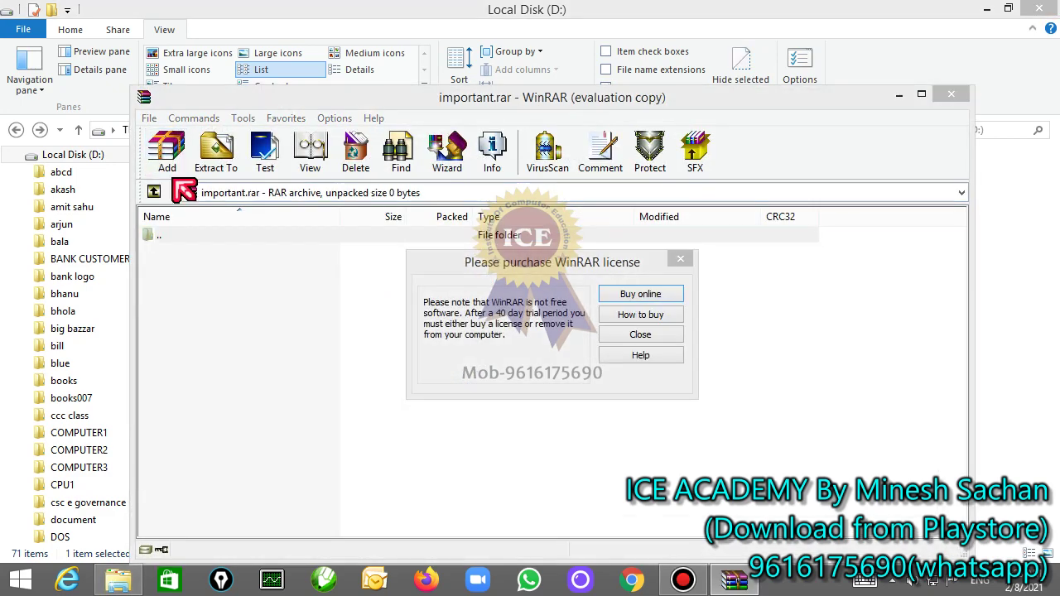
# Step: Dismiss the license reminder and select all files in the D: document folder to add
pyautogui.click(644, 336)
pyautogui.click(166, 152)
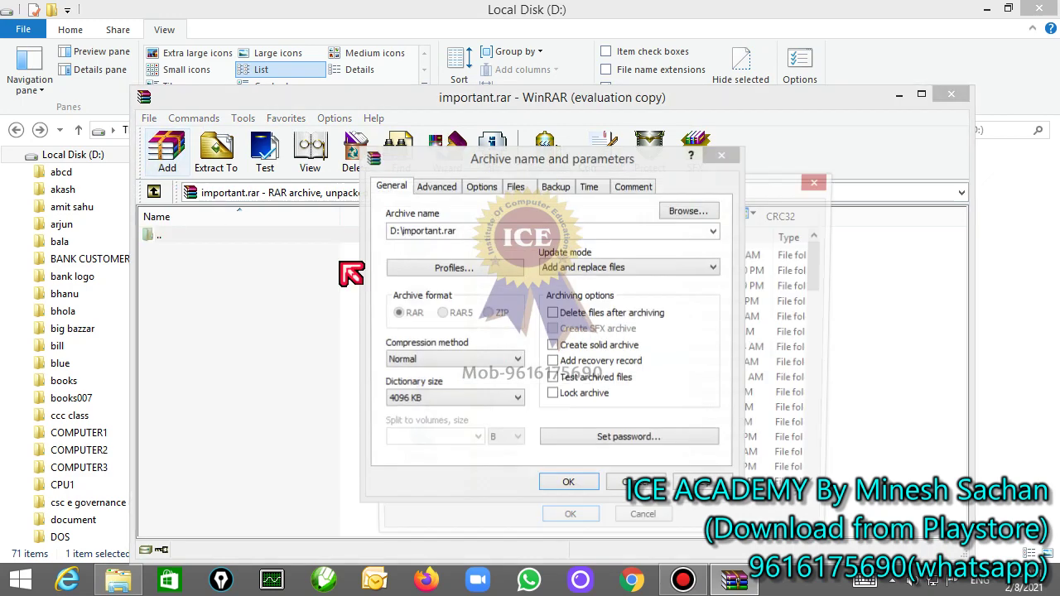
pyautogui.click(506, 334)
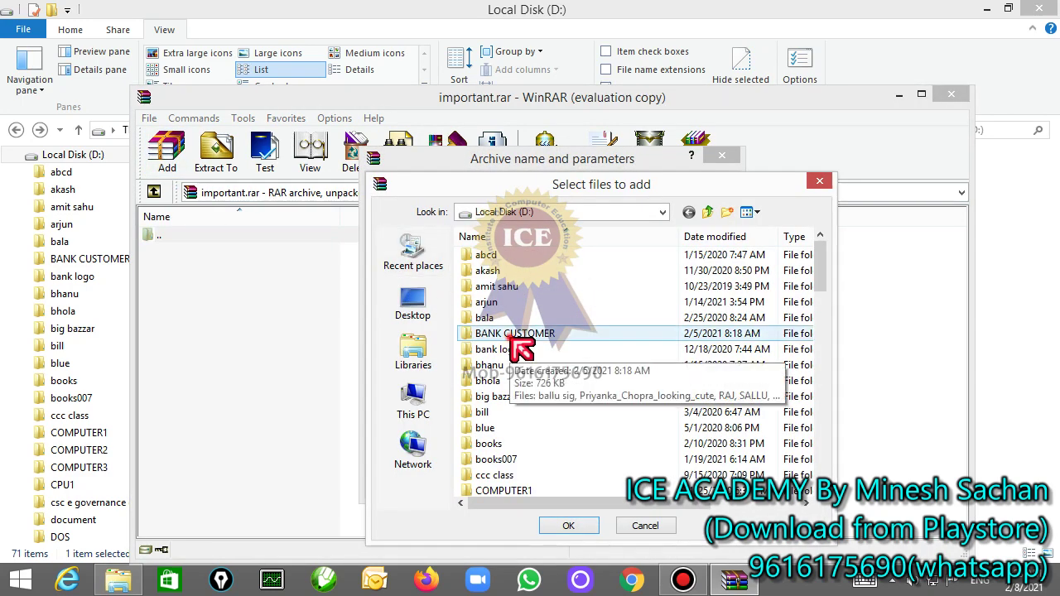
pyautogui.scroll(-6, 538, 331)
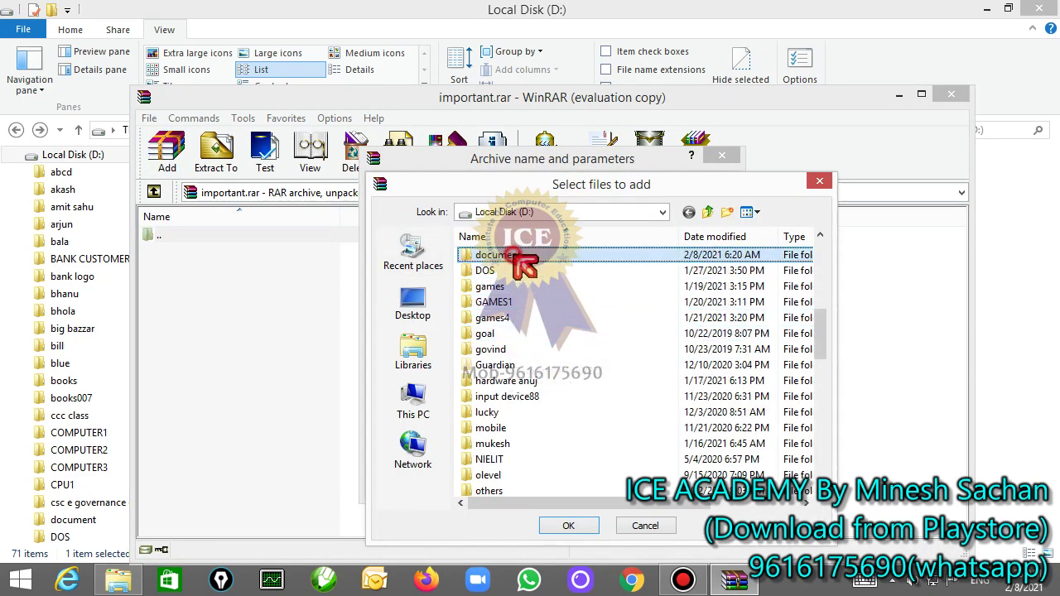
pyautogui.doubleClick(527, 273)
pyautogui.click(521, 274)
pyautogui.hotkey('ctrl', 'a')
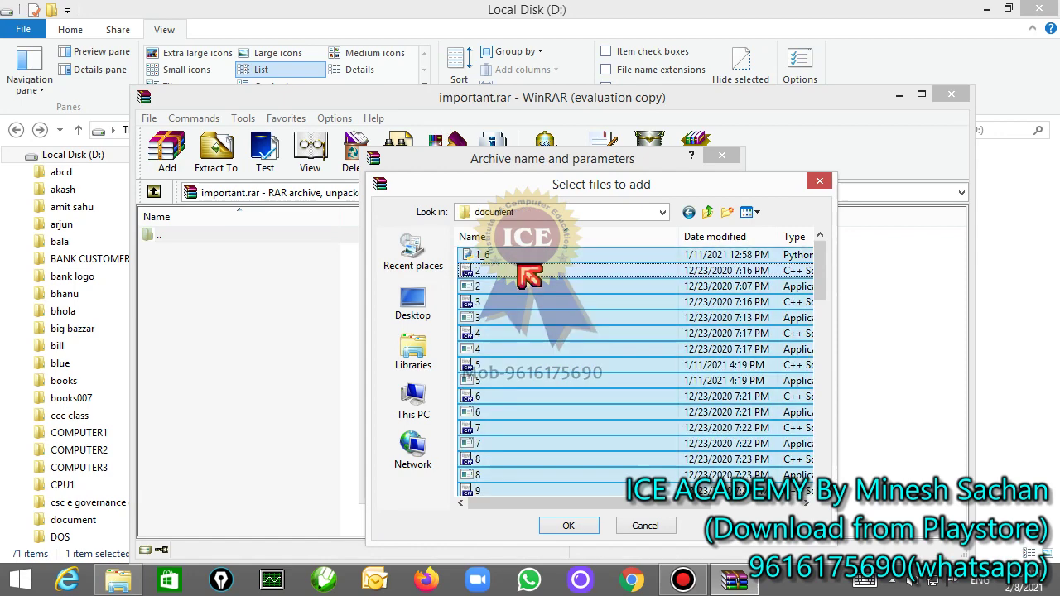
pyautogui.click(569, 526)
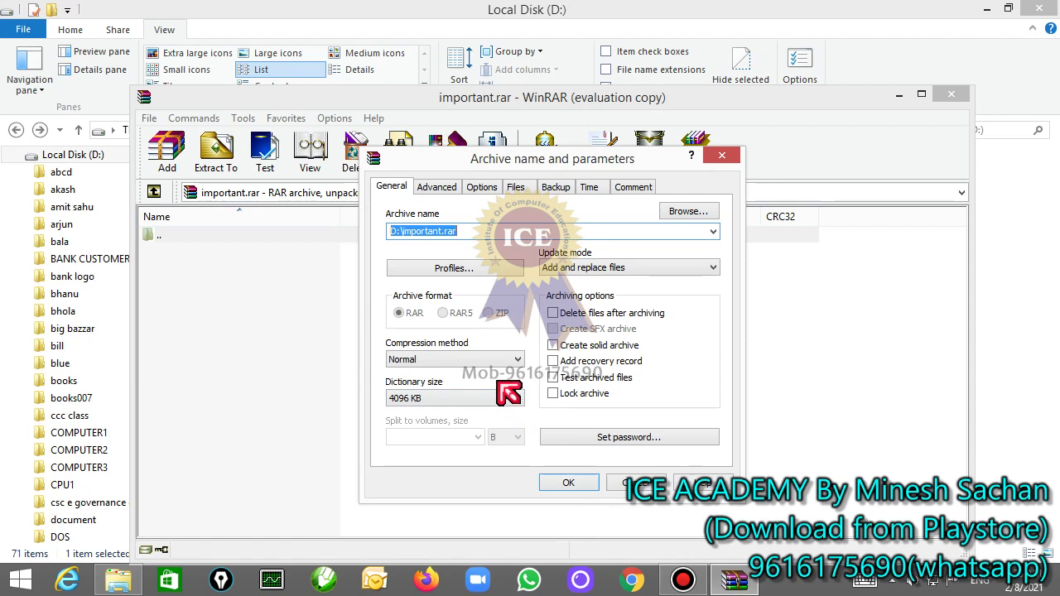
# Step: Set compression method to Best and protect the archive with a password
pyautogui.click(453, 357)
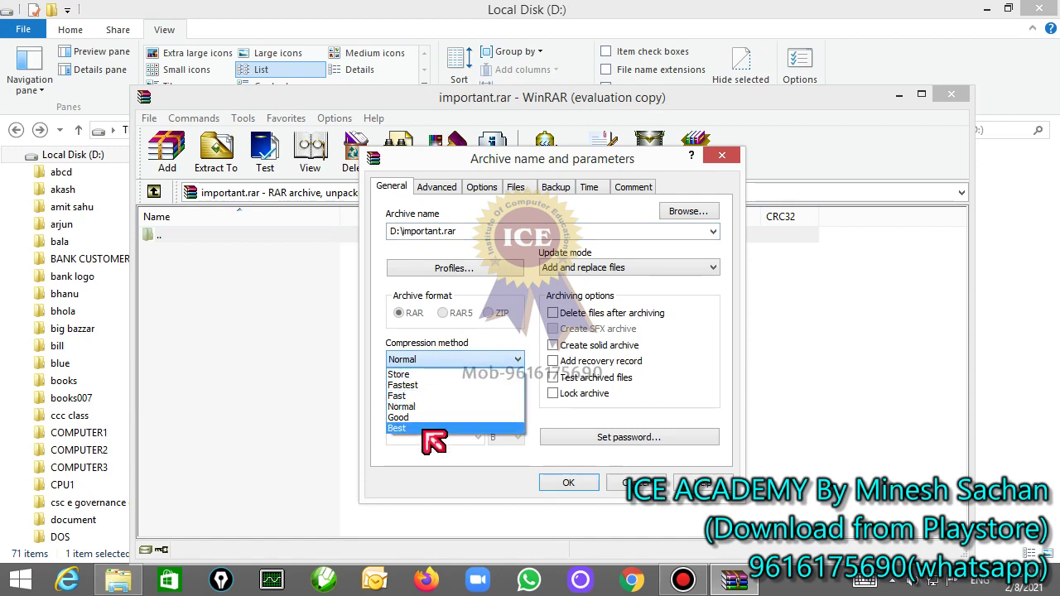
pyautogui.click(423, 429)
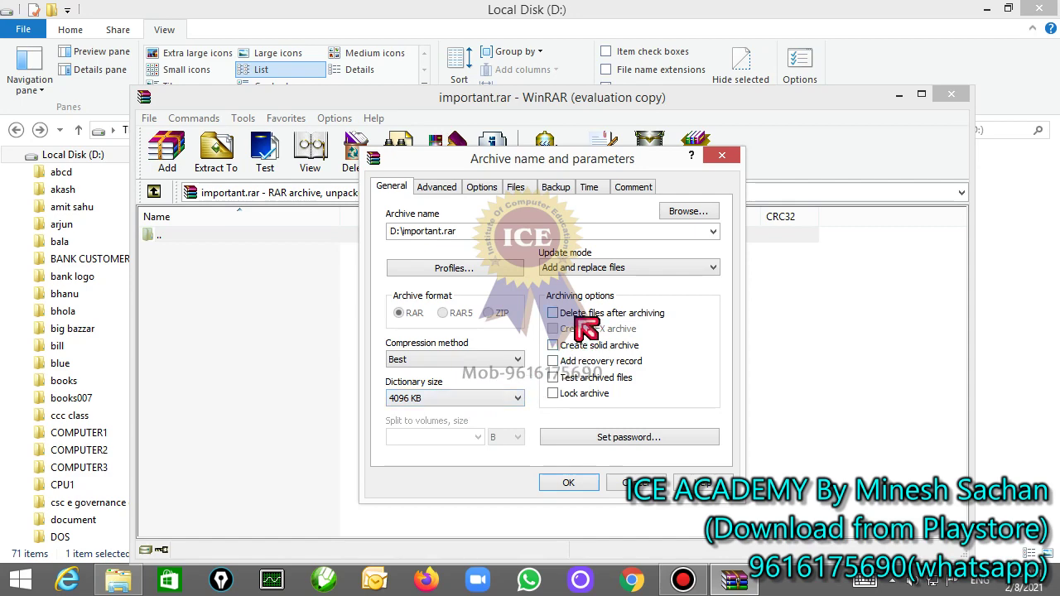
pyautogui.click(613, 439)
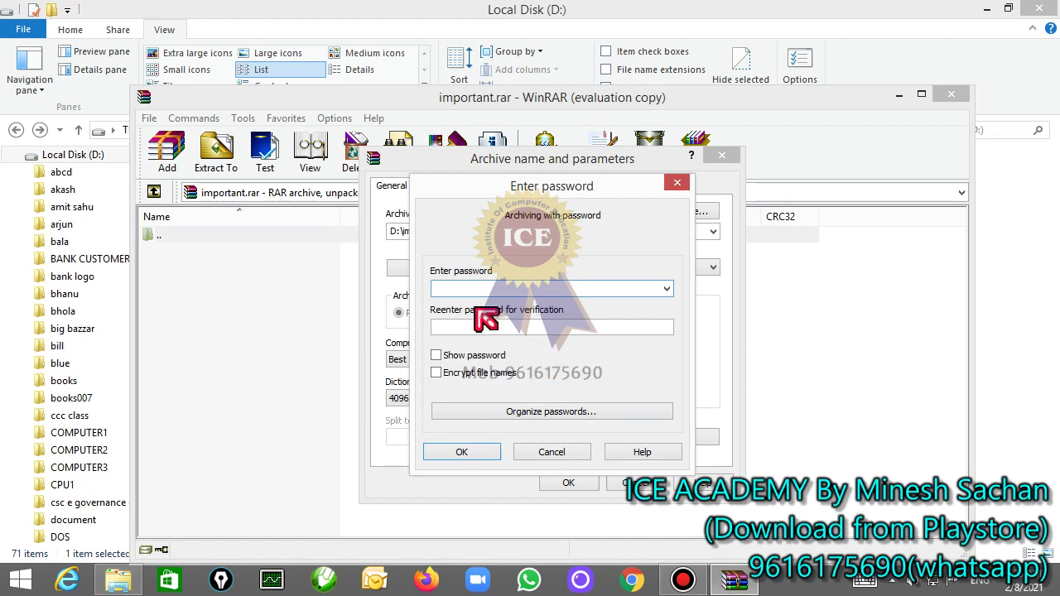
pyautogui.write('123')
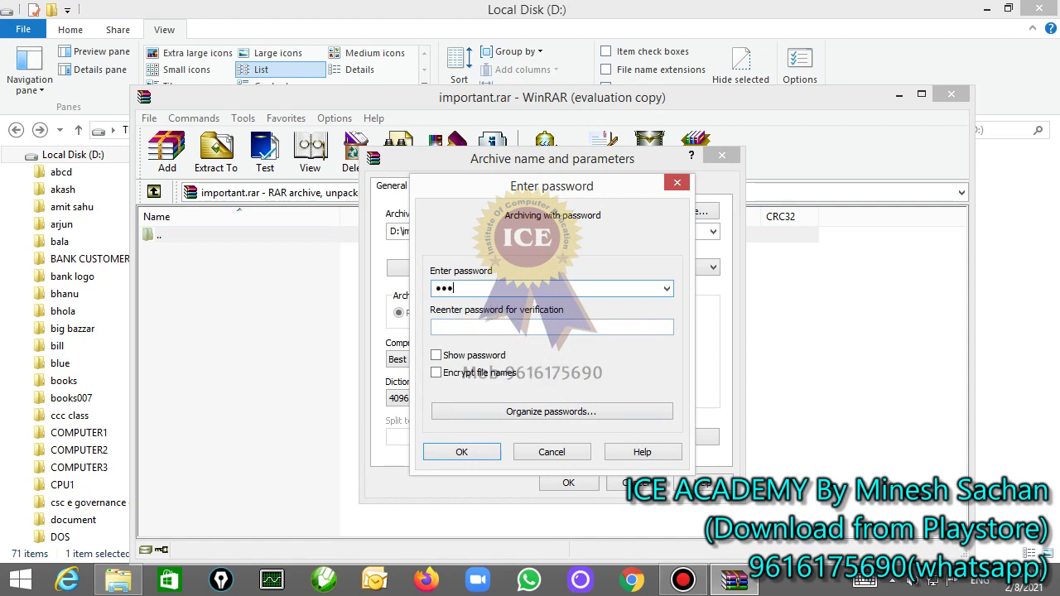
pyautogui.click(466, 328)
pyautogui.write('123')
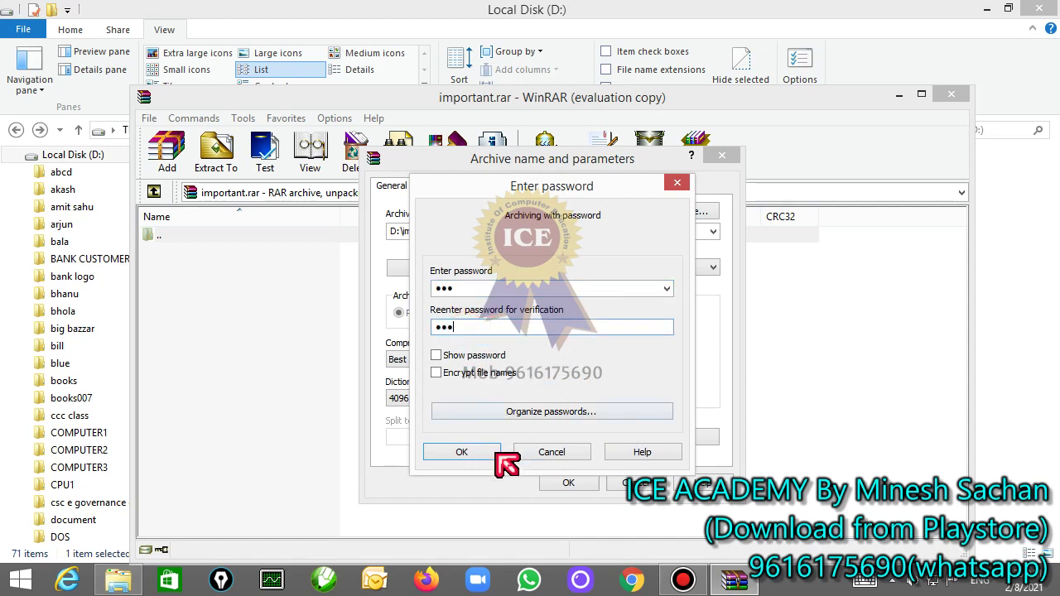
pyautogui.click(473, 457)
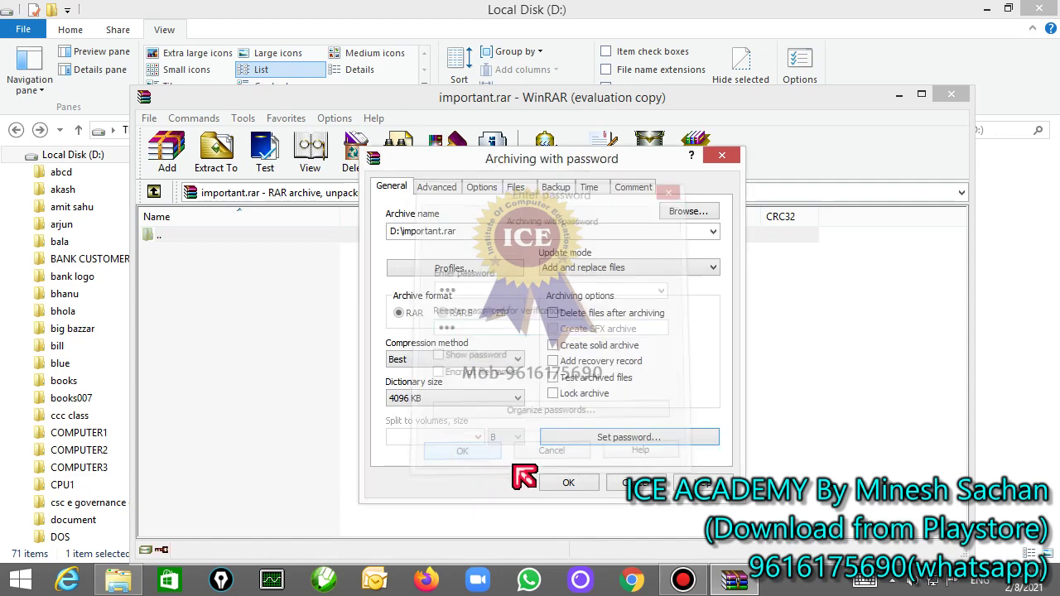
# Step: Pack the document files into important.rar and close the archive window
pyautogui.click(580, 487)
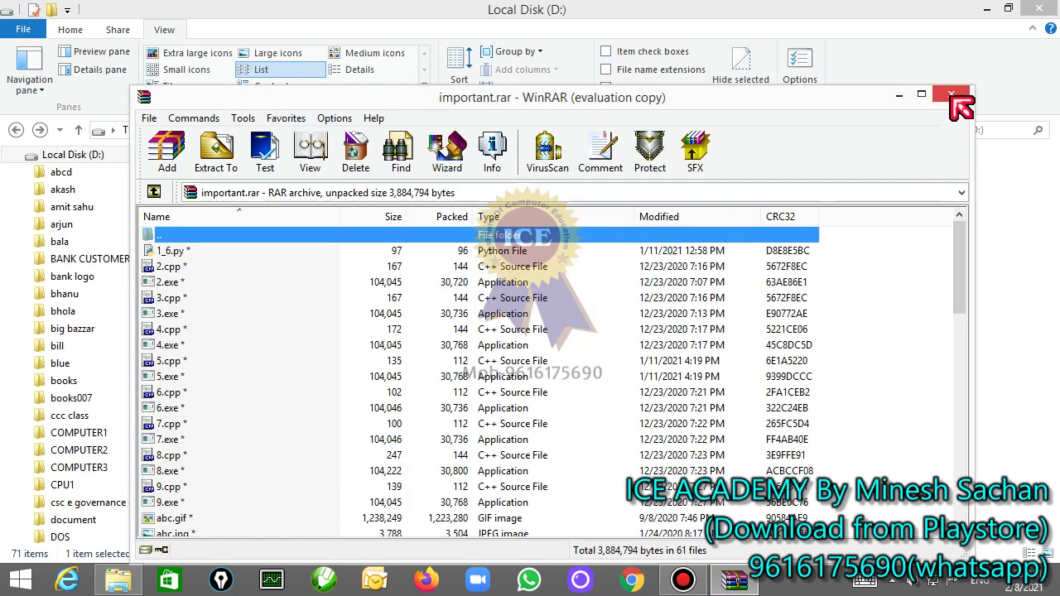
pyautogui.click(189, 250)
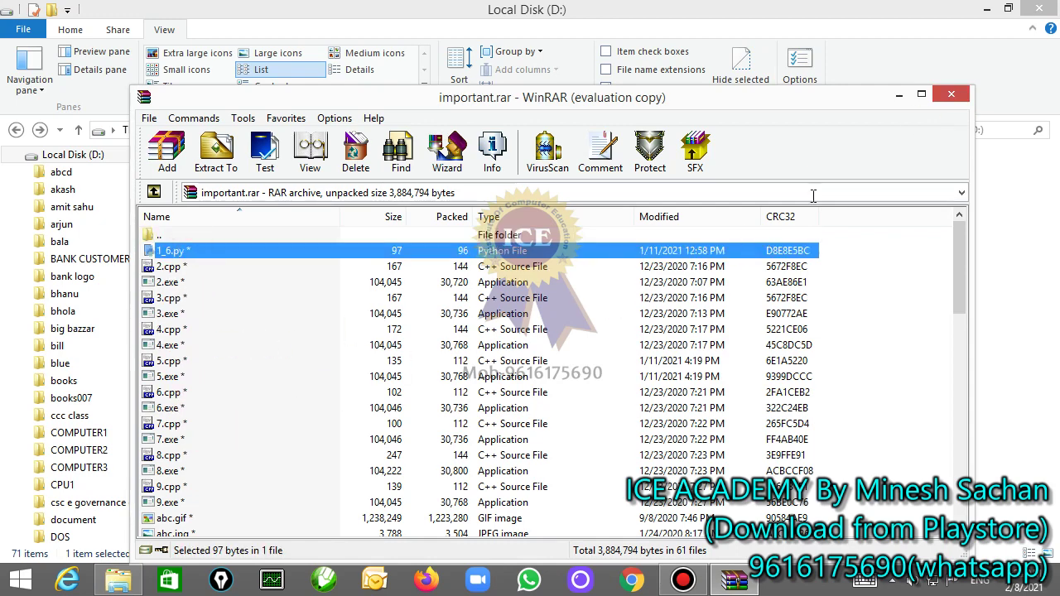
pyautogui.click(952, 95)
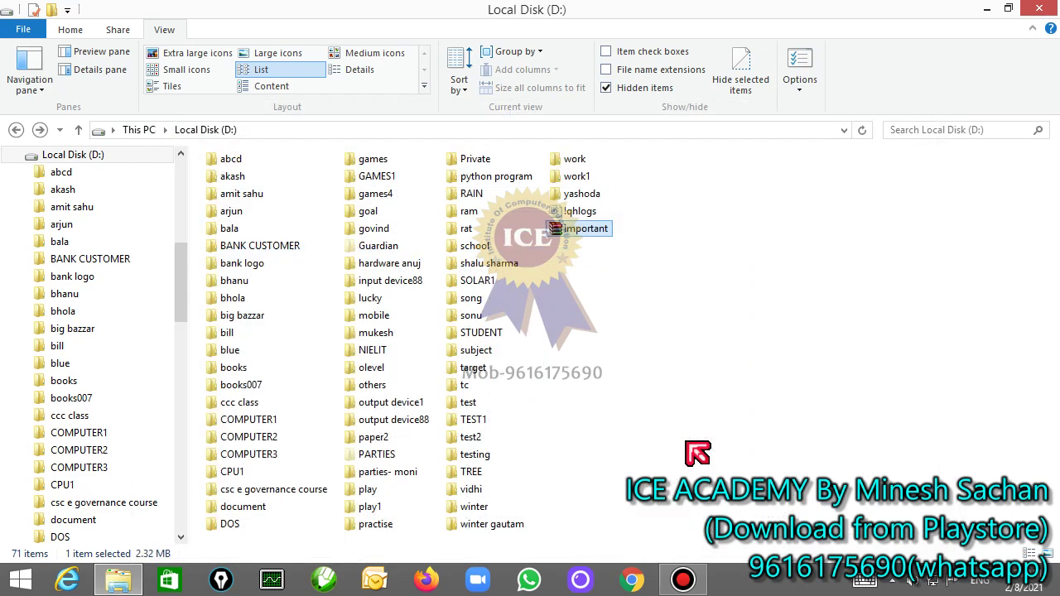
# Step: Delete the document folder from Local Disk (D:) and bring up the important archive's context menu
pyautogui.click(240, 507)
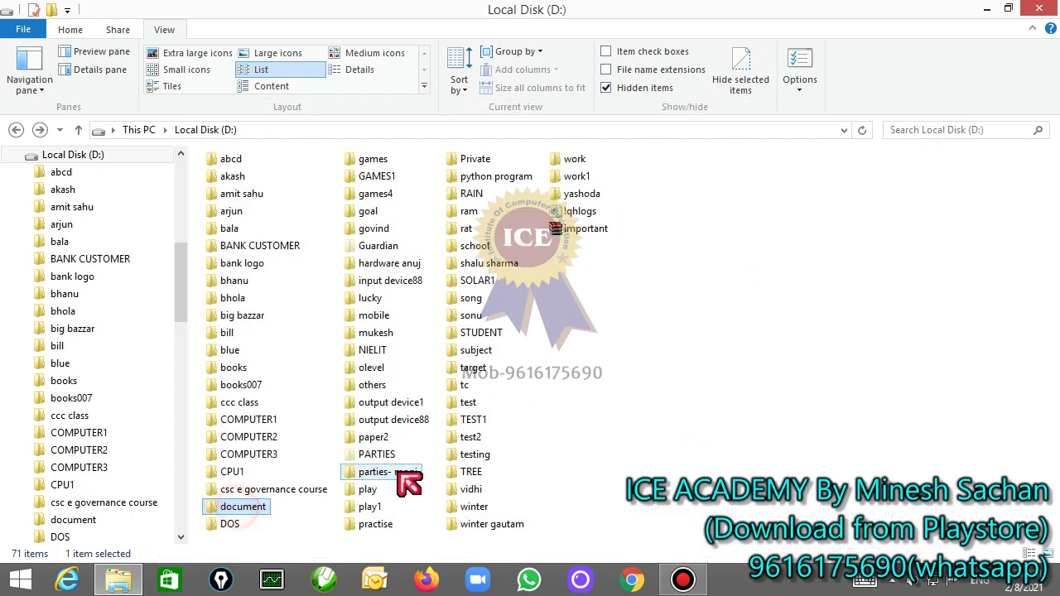
pyautogui.press('Delete')
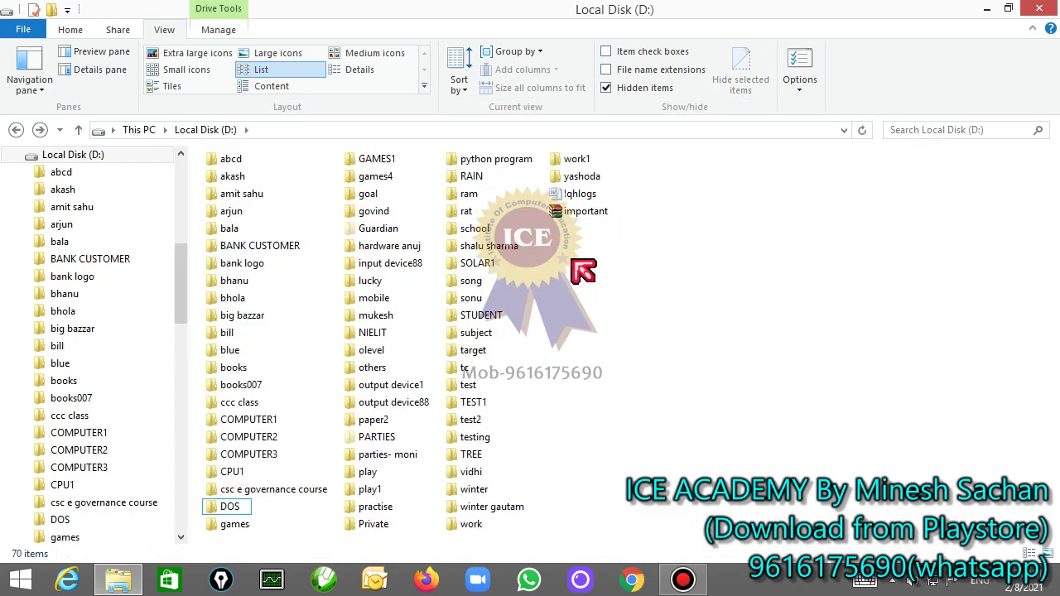
pyautogui.click(579, 212)
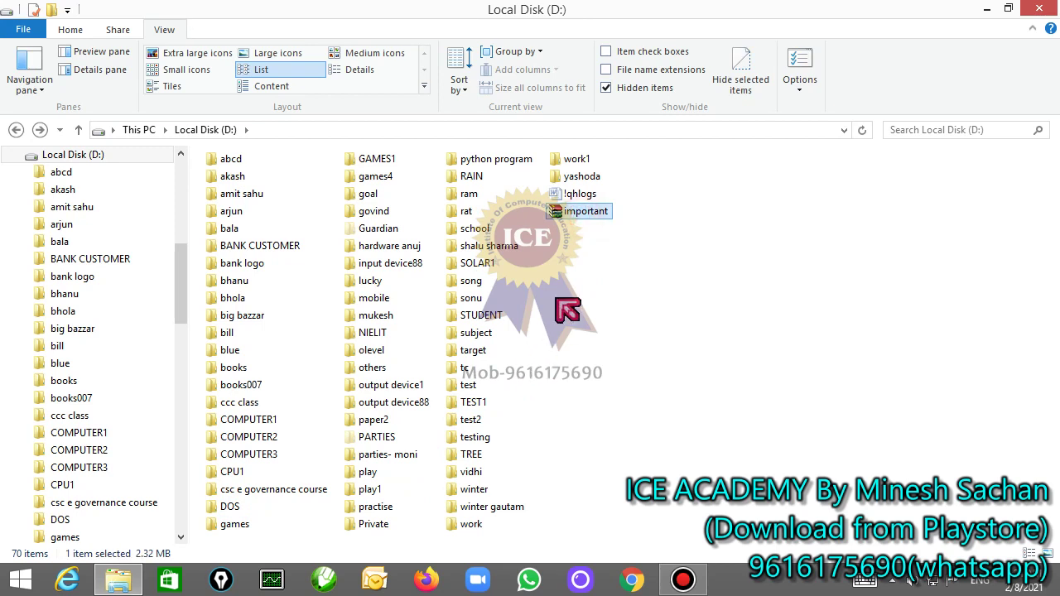
pyautogui.moveTo(589, 222)
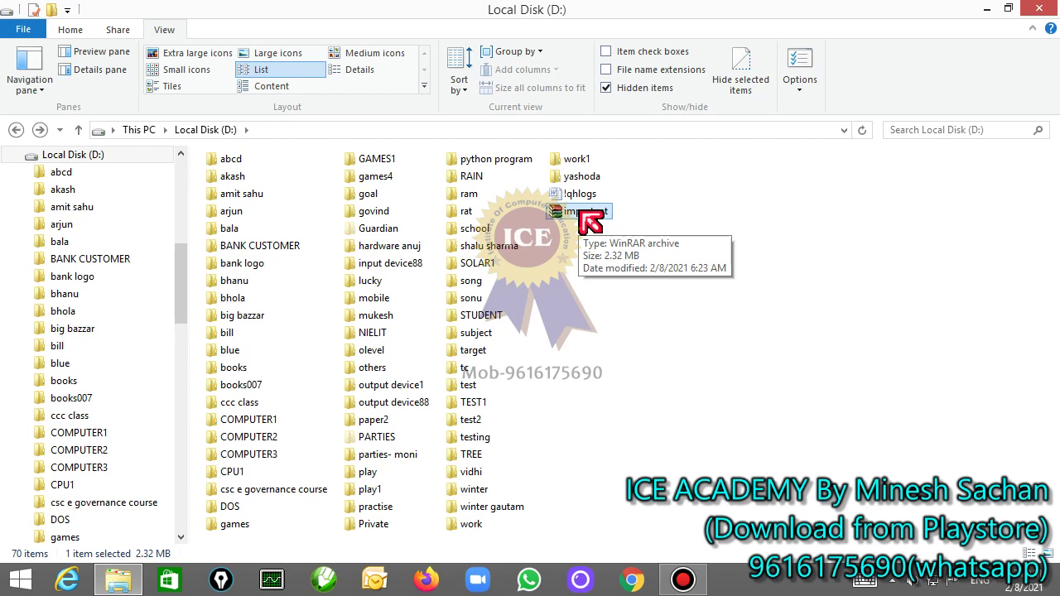
pyautogui.rightClick(579, 210)
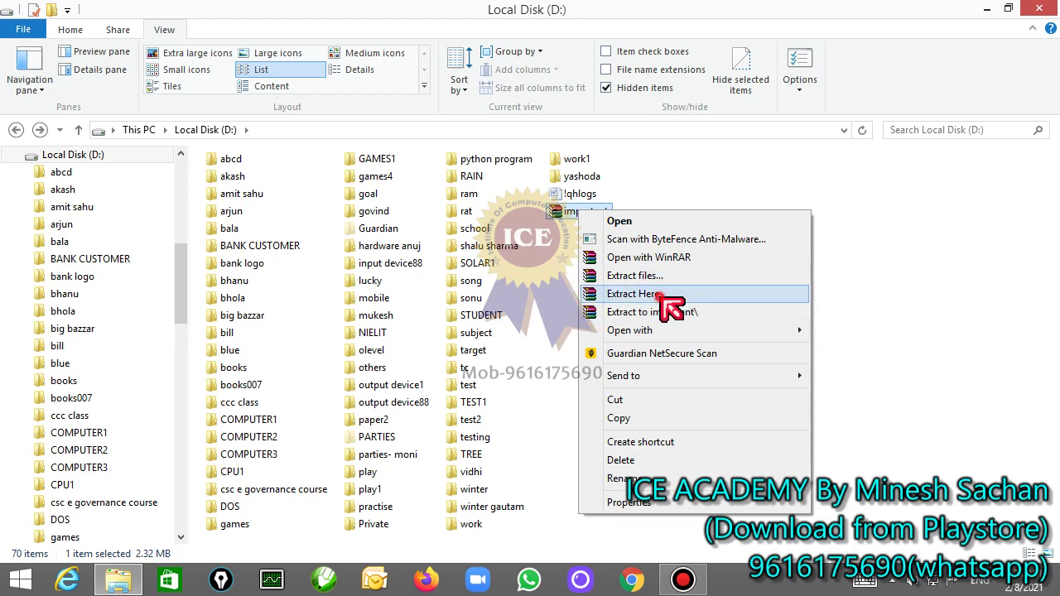
# Step: Extract the important archive's files here on D:, supplying its password
pyautogui.click(661, 300)
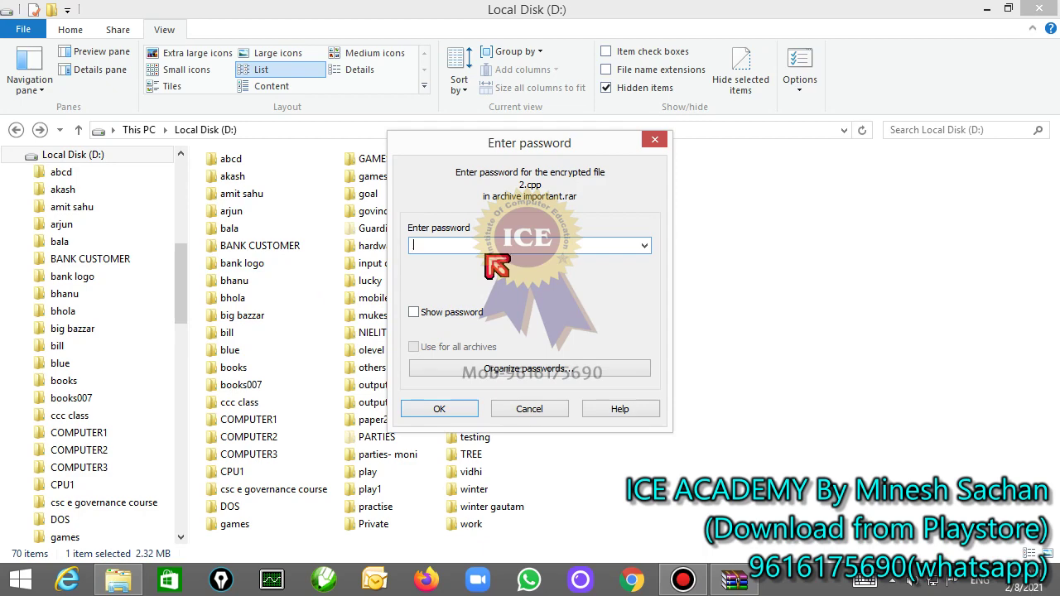
pyautogui.write('123')
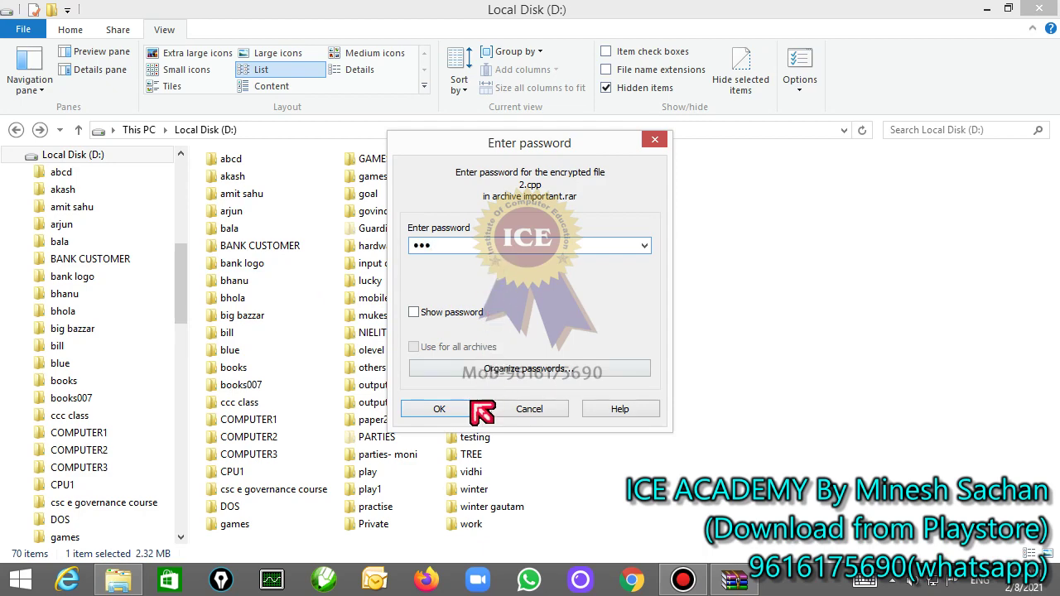
pyautogui.click(456, 410)
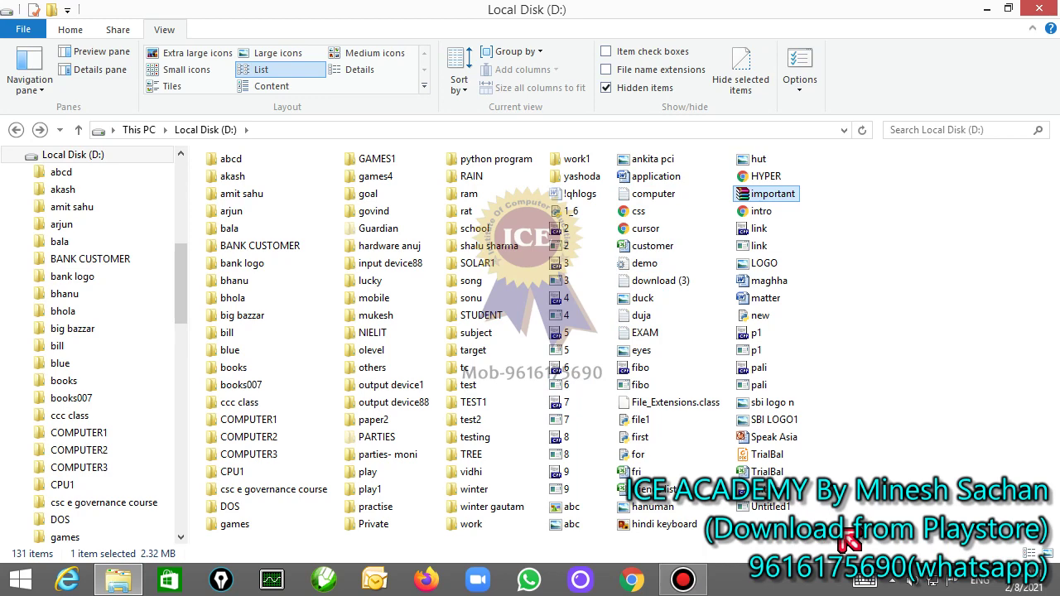
# Step: Delete all the extracted files from Local Disk (D:), leaving the important archive selected
pyautogui.moveTo(832, 537); pyautogui.dragTo(562, 234)
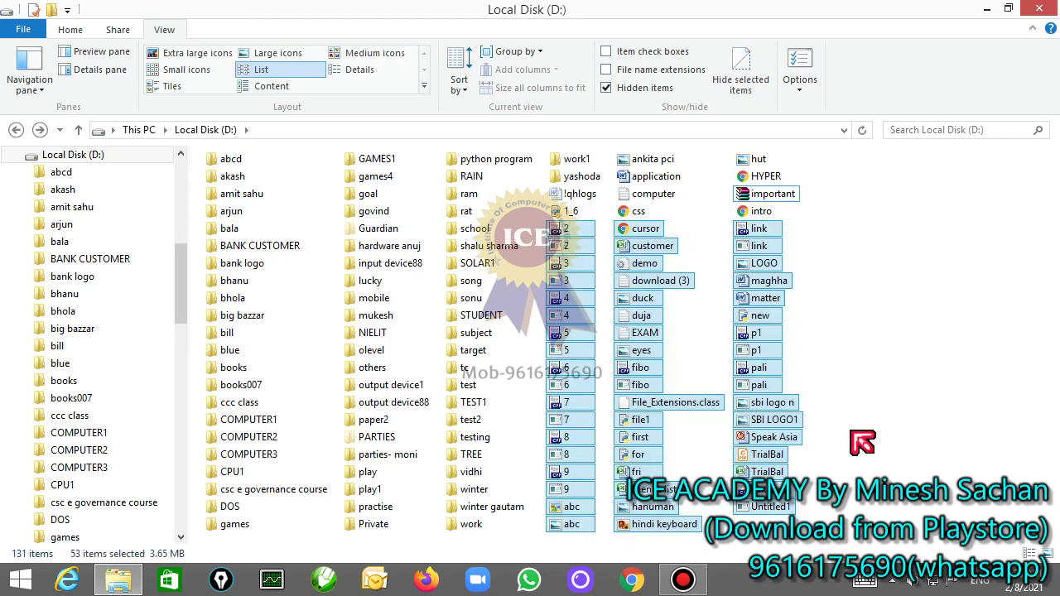
pyautogui.press('Delete')
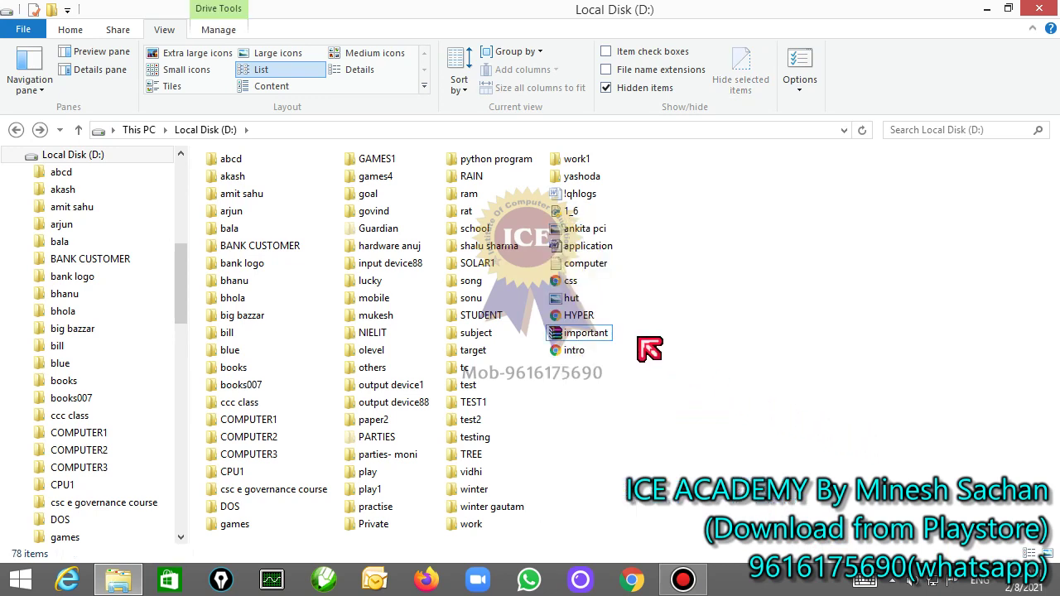
pyautogui.click(582, 354)
pyautogui.press('Delete')
pyautogui.click(590, 315)
pyautogui.keyDown('shift'); pyautogui.click(571, 211); pyautogui.keyUp('shift')
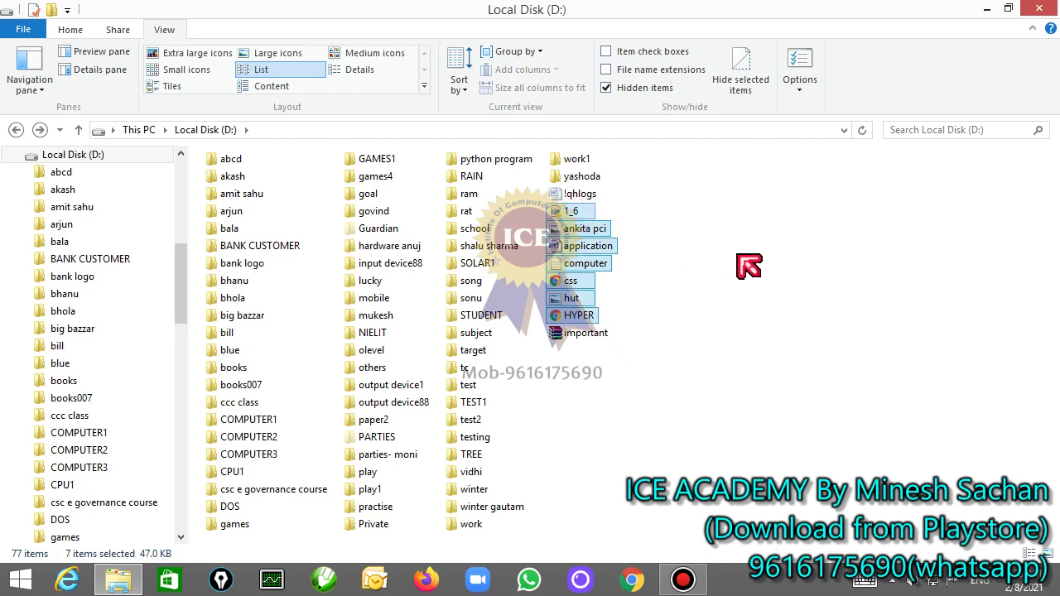
pyautogui.press('Delete')
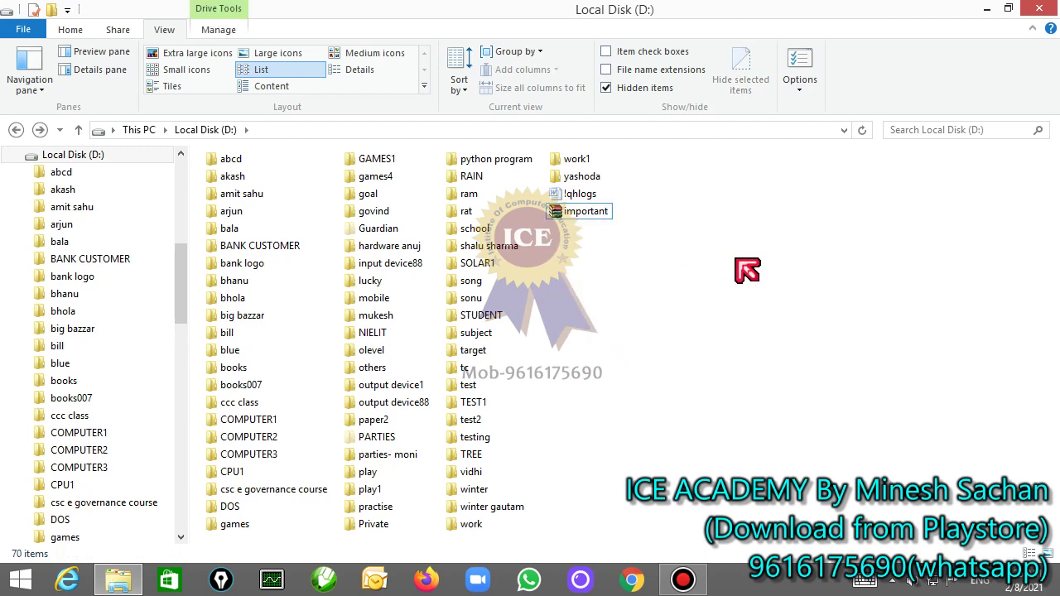
pyautogui.click(556, 212)
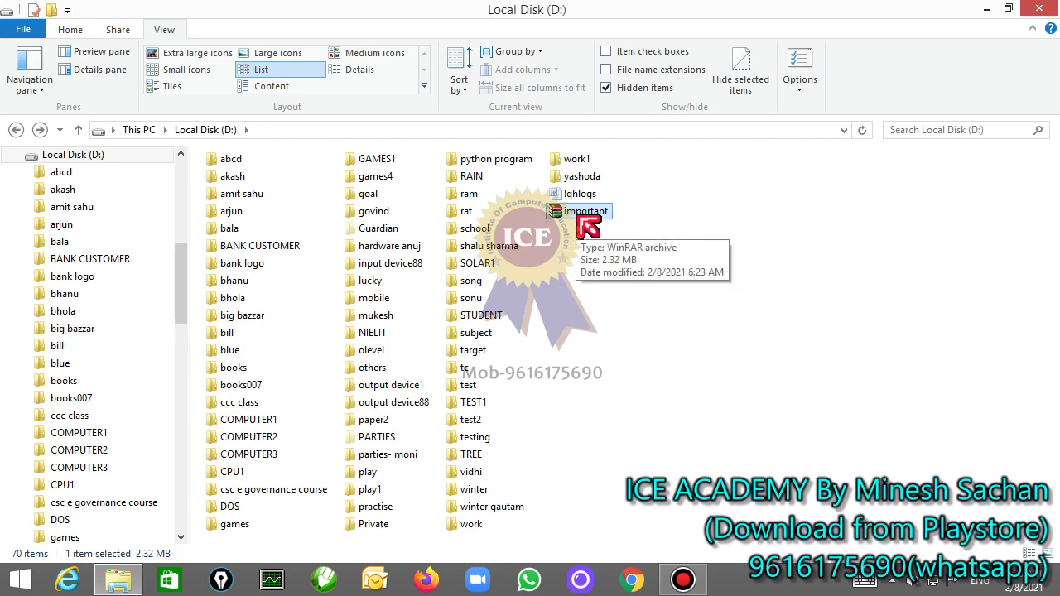
# Step: Scan important.rar with Guardian NetSecure and close it after 'No virus found'
pyautogui.rightClick(566, 213)
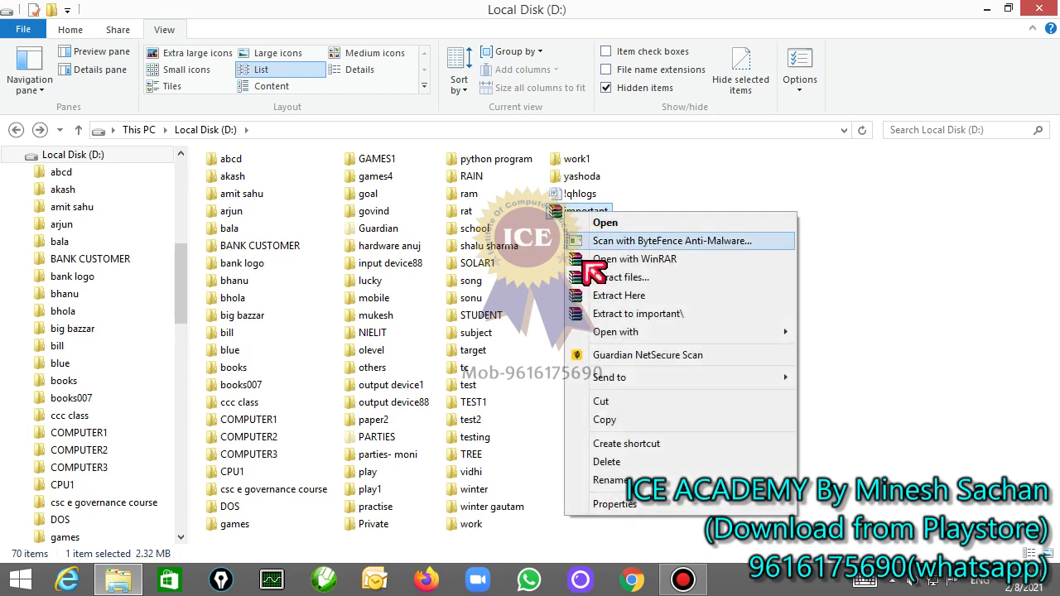
pyautogui.click(680, 358)
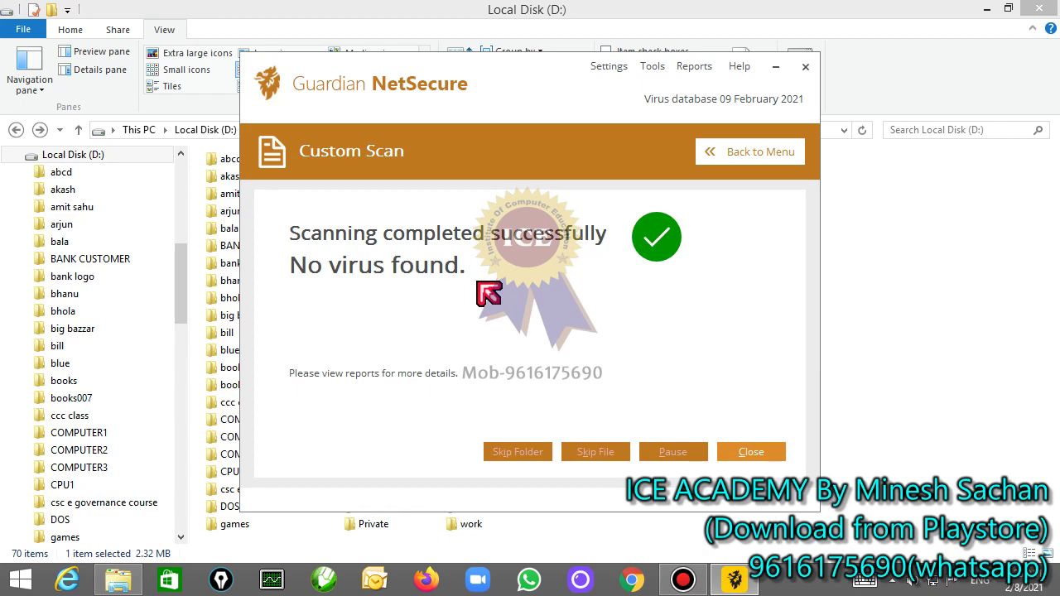
pyautogui.click(805, 68)
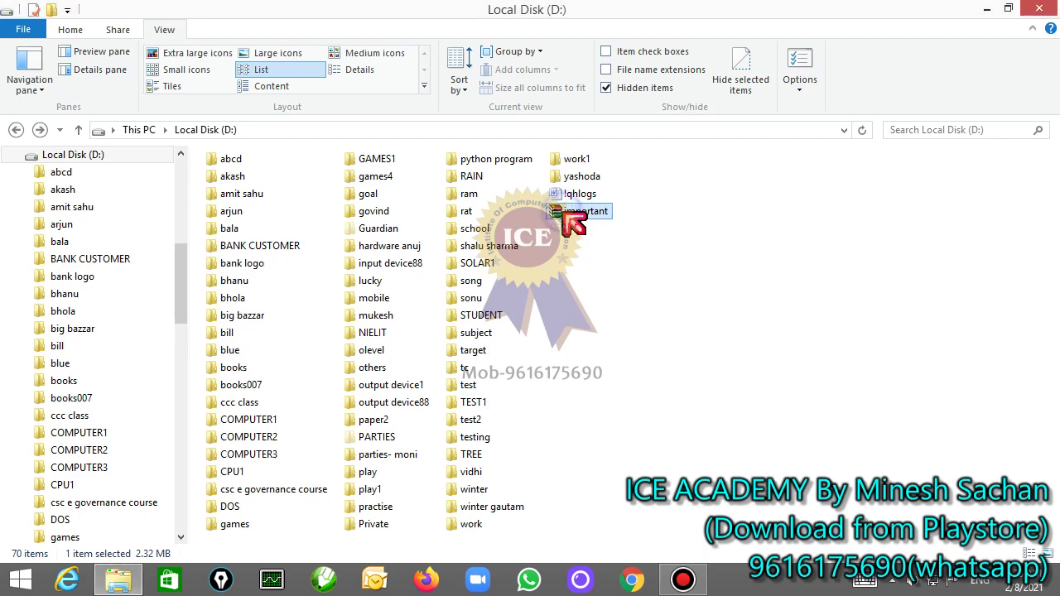
# Step: Extract the important archive into an important\ folder, entering its password
pyautogui.rightClick(563, 212)
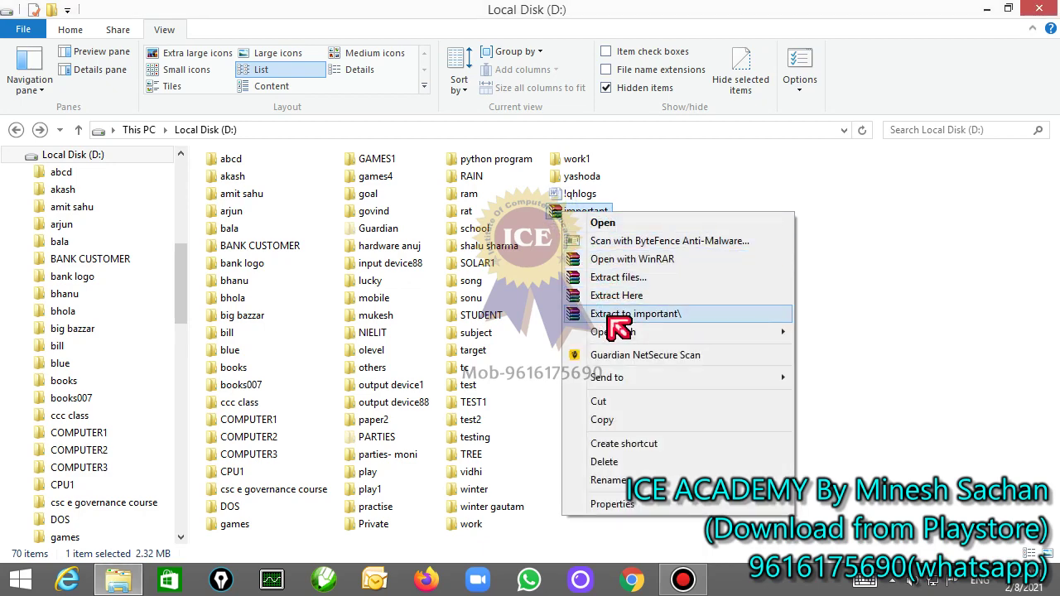
pyautogui.click(611, 314)
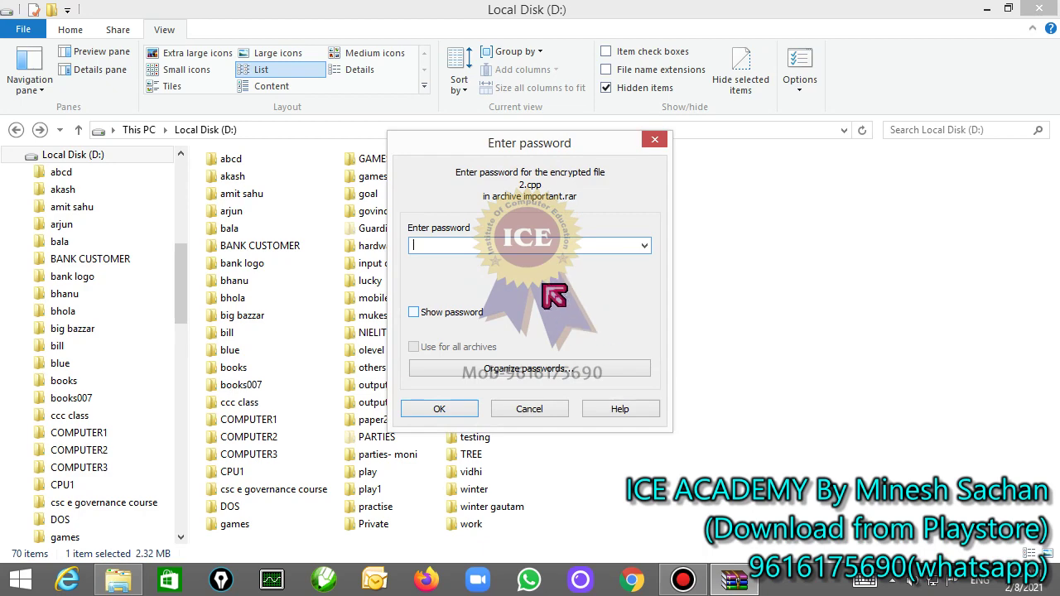
pyautogui.write('123')
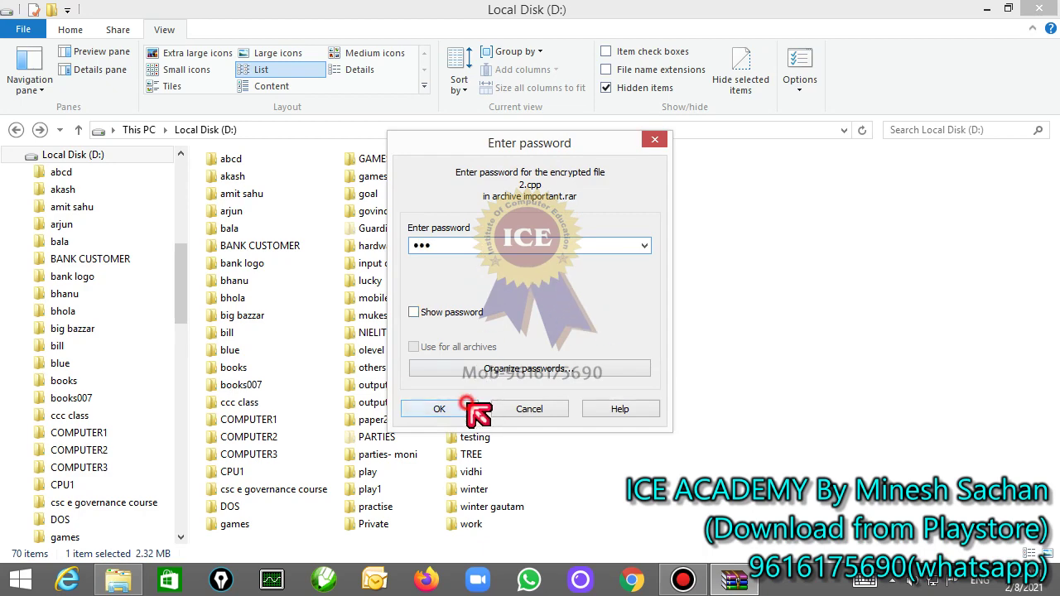
pyautogui.click(469, 404)
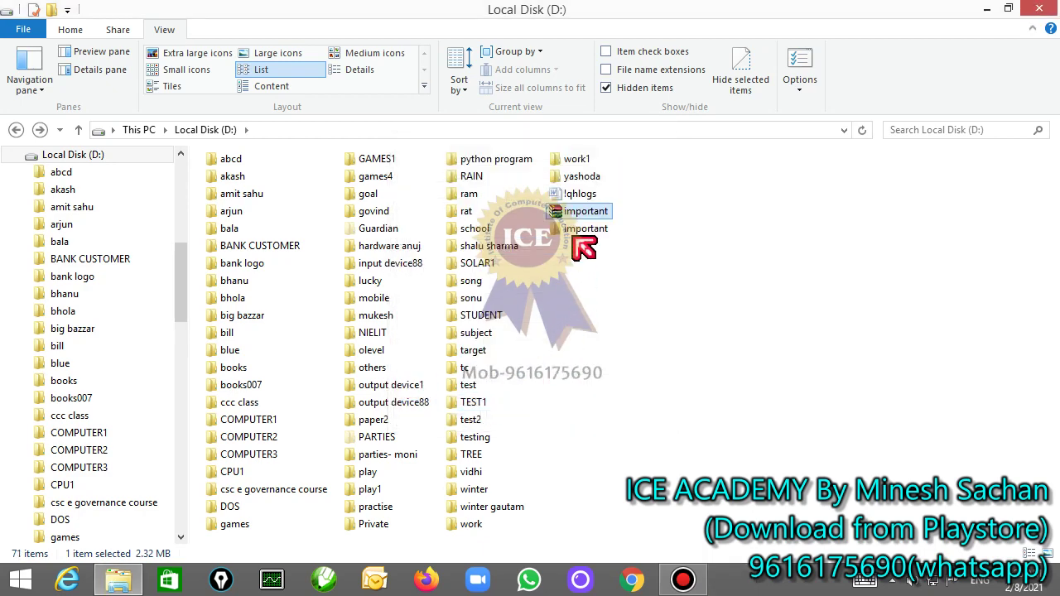
# Step: Scan the extracted important folder with Guardian NetSecure, then close the scanner
pyautogui.doubleClick(573, 230)
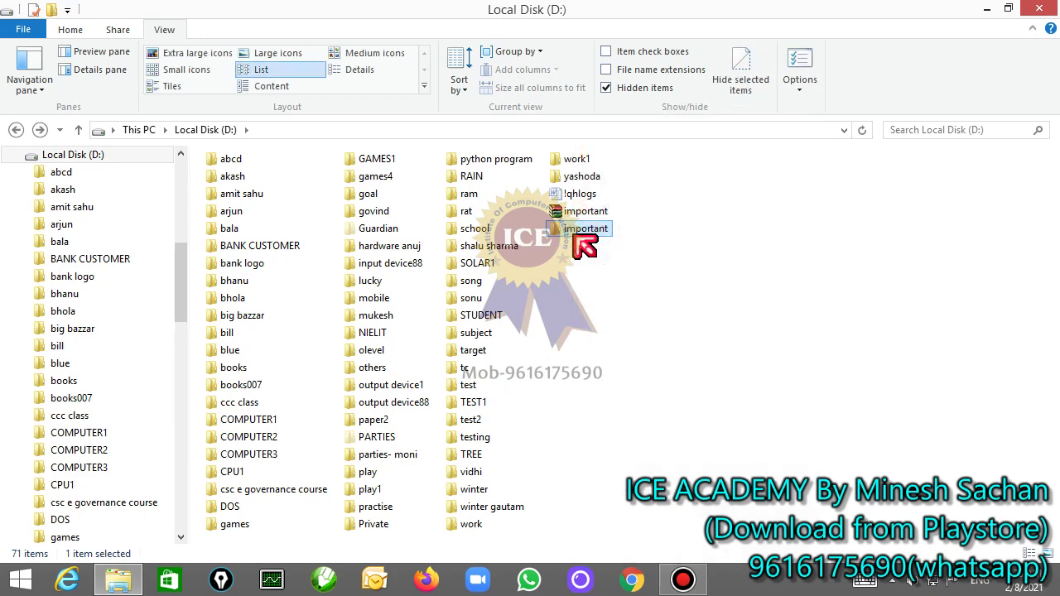
pyautogui.doubleClick(574, 234)
pyautogui.rightClick(573, 233)
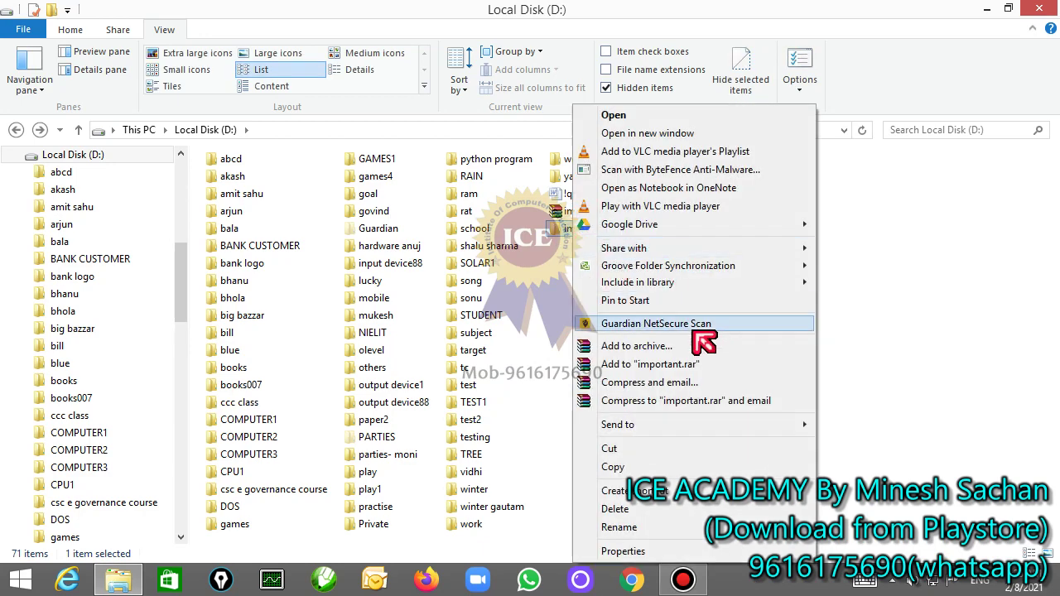
pyautogui.click(696, 330)
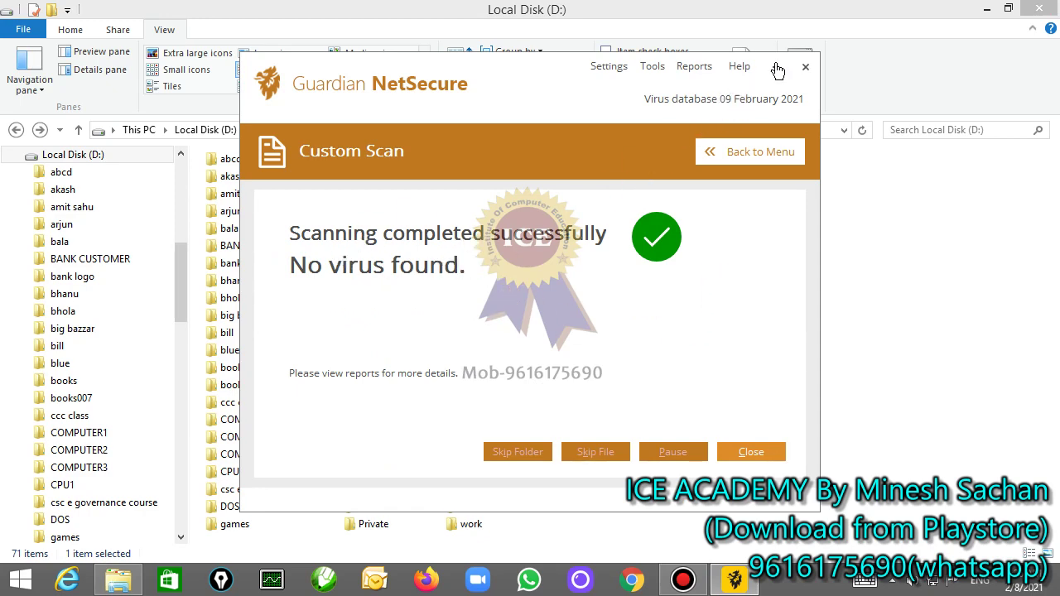
pyautogui.click(805, 67)
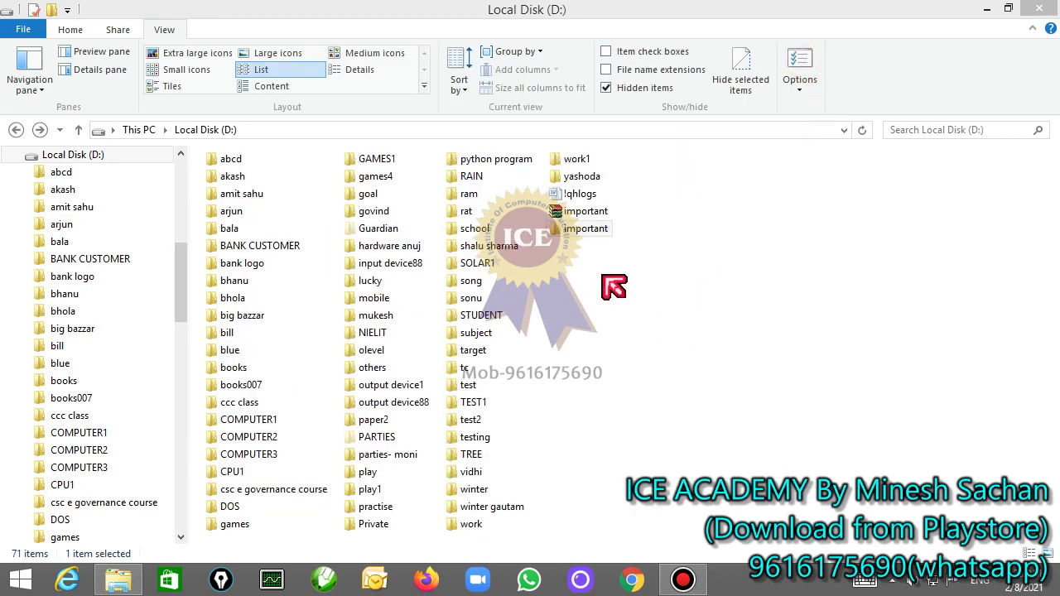
# Step: Delete the extracted important folder from Local Disk (D:)
pyautogui.click(598, 215)
pyautogui.click(601, 228)
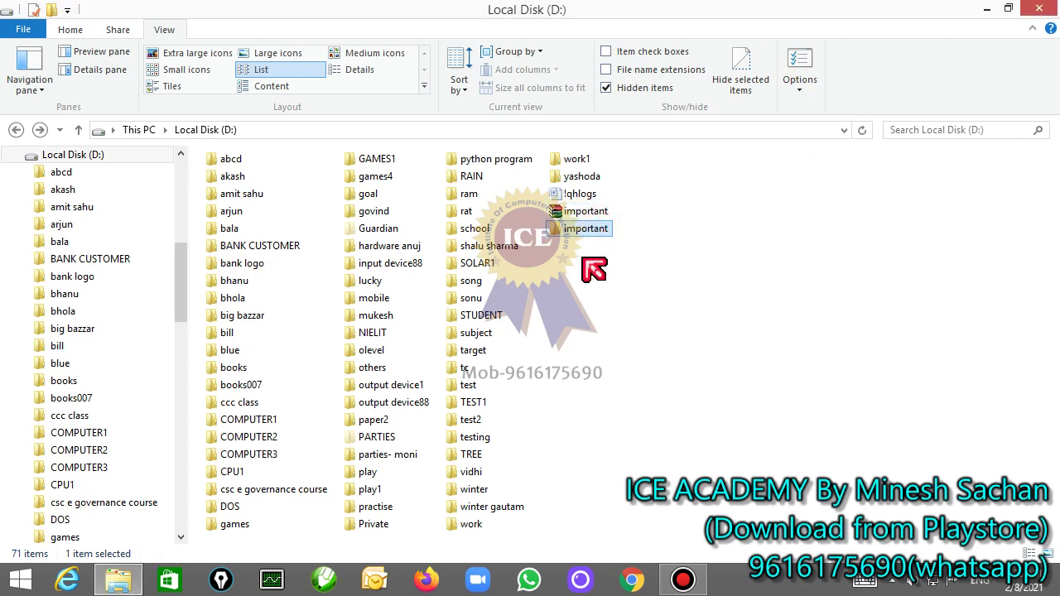
pyautogui.press('Delete')
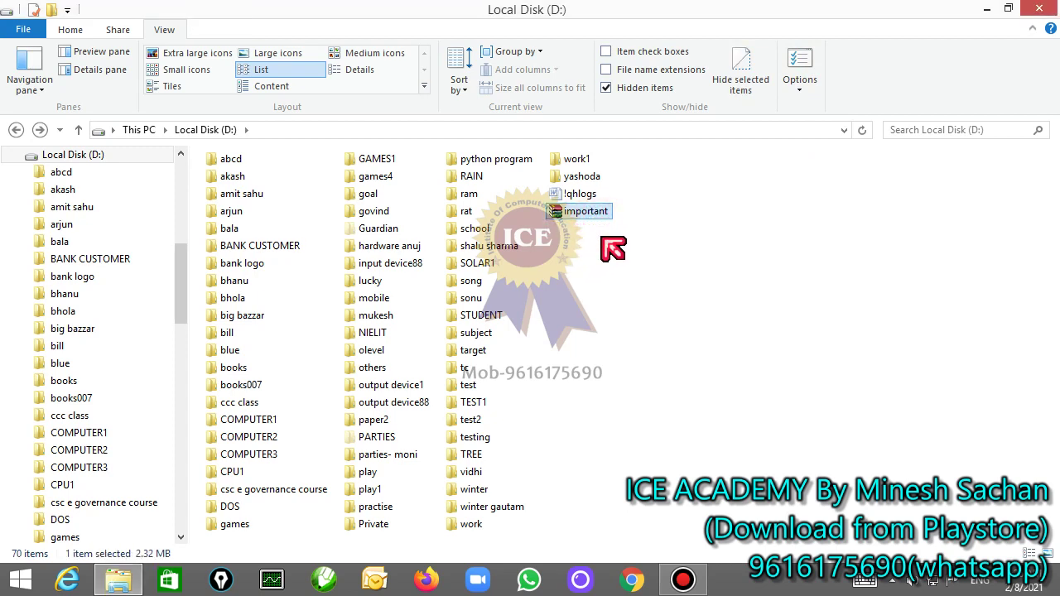
pyautogui.press('Delete')
# Step: Create a new WinRAR archive named amit on Local Disk (D:)
pyautogui.rightClick(590, 222)
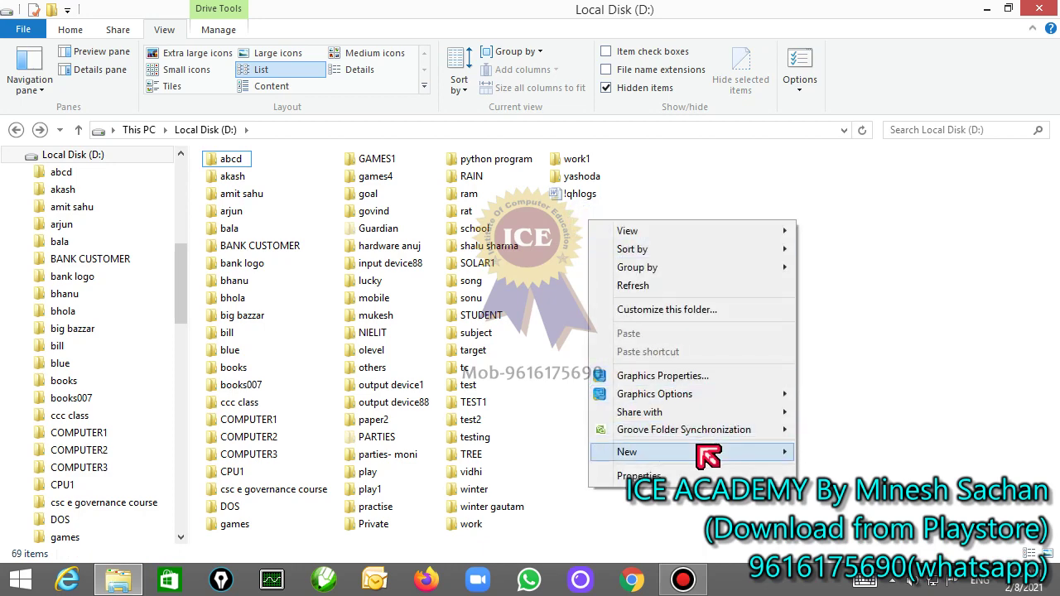
pyautogui.moveTo(697, 448)
pyautogui.click(761, 290)
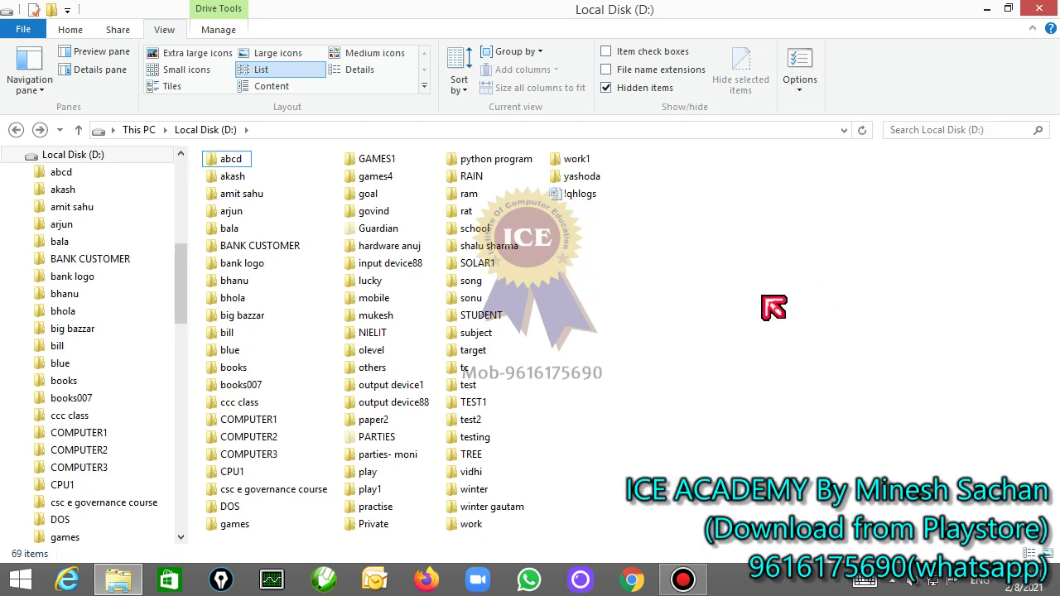
pyautogui.rightClick(558, 241)
pyautogui.moveTo(662, 473)
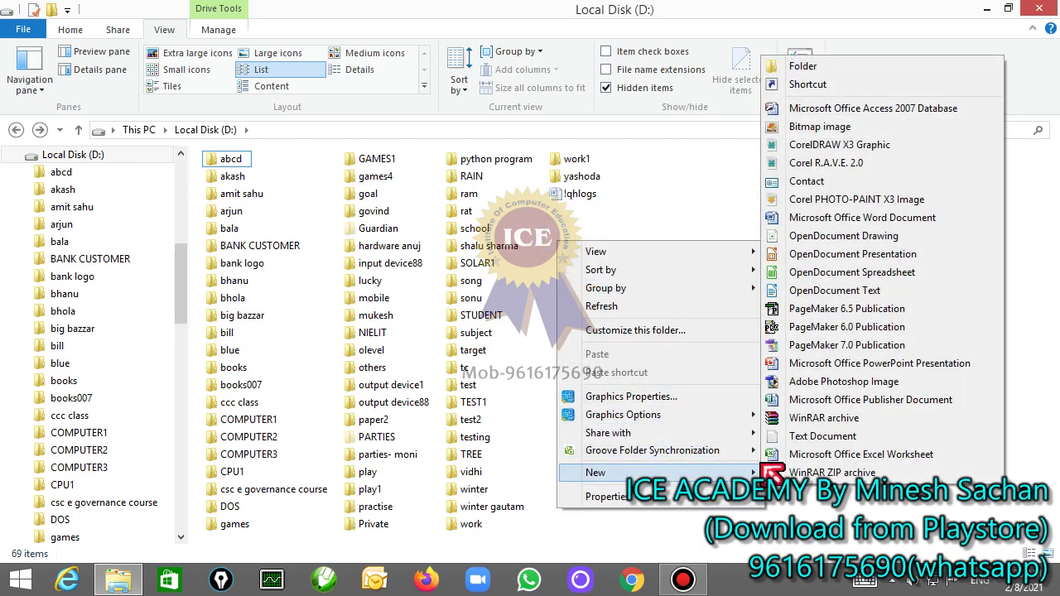
pyautogui.click(819, 418)
pyautogui.write('amit')
pyautogui.press('Return')
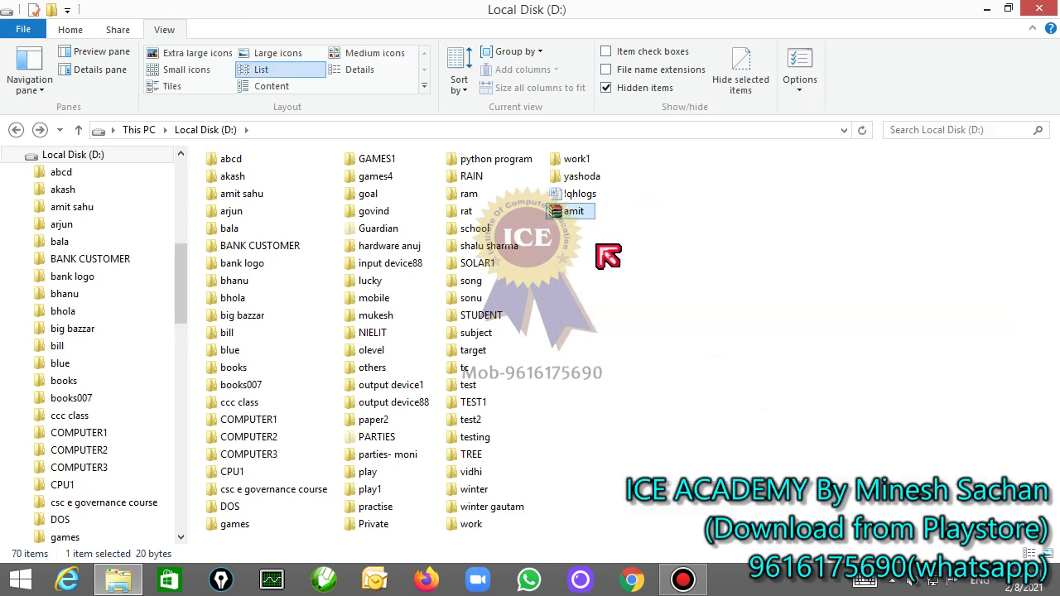
# Step: Open amit.rar and choose the d drive backup files from english speaking through student fees jan18
pyautogui.doubleClick(584, 212)
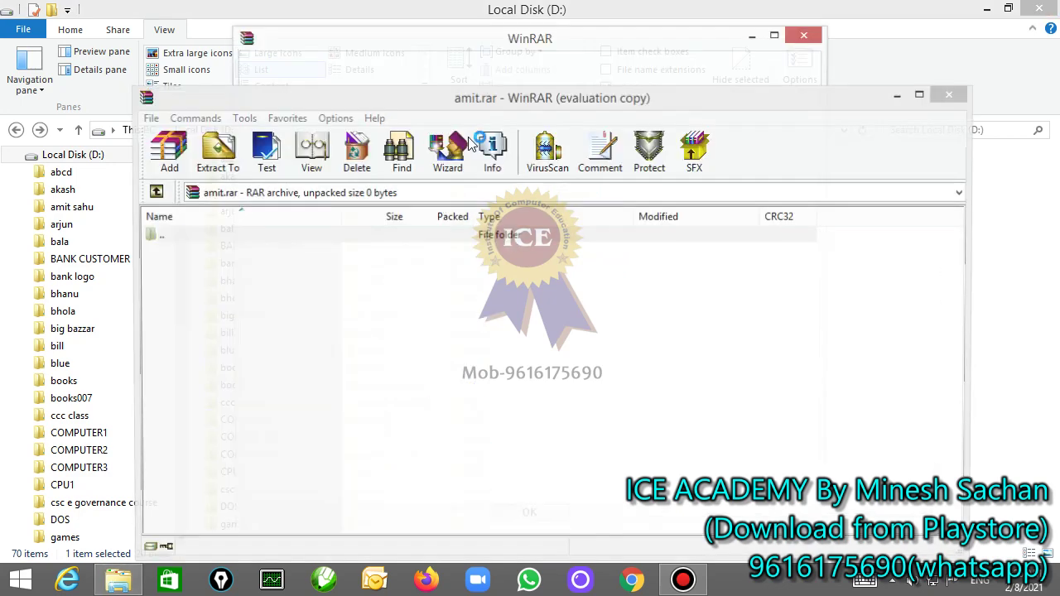
pyautogui.click(803, 36)
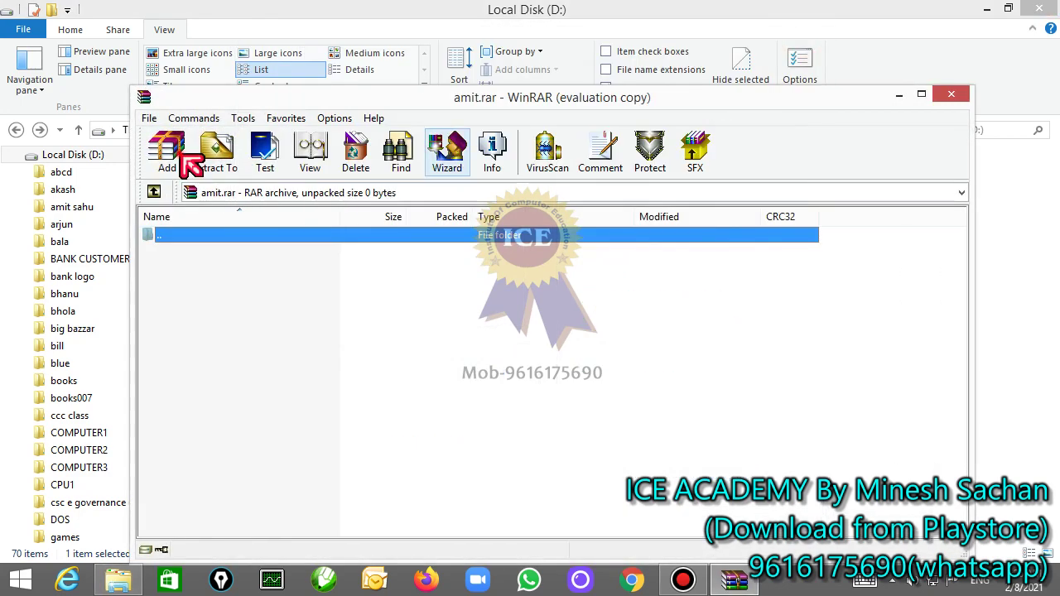
pyautogui.click(191, 166)
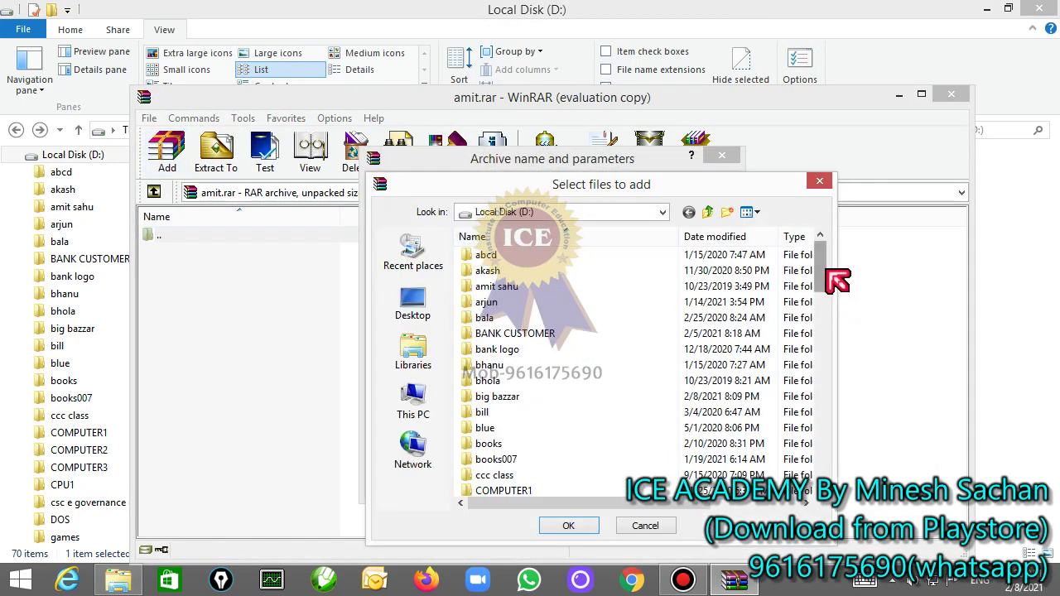
pyautogui.moveTo(826, 265); pyautogui.dragTo(827, 451)
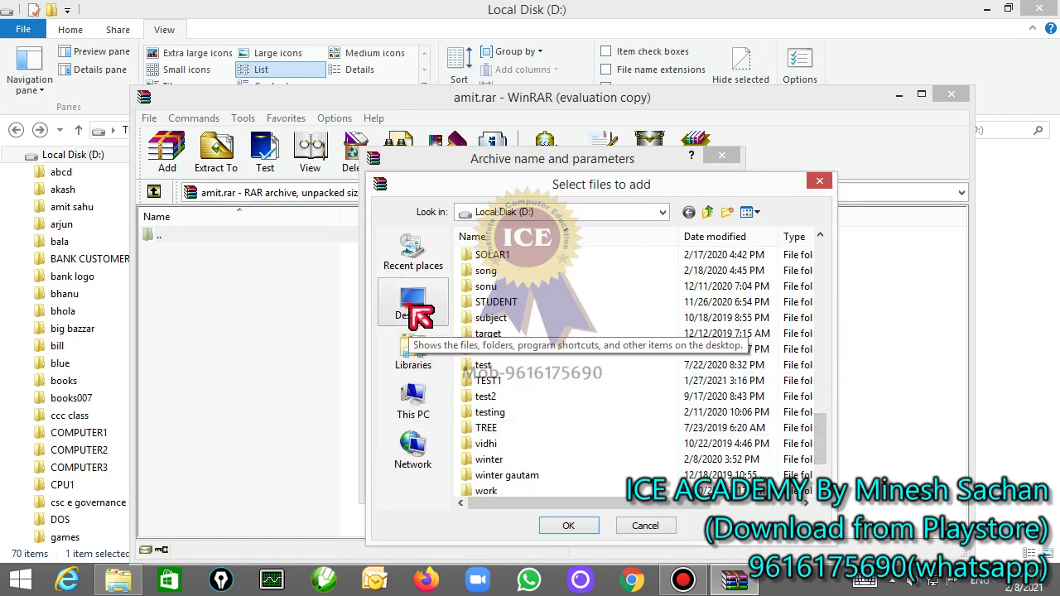
pyautogui.click(412, 307)
pyautogui.click(528, 420)
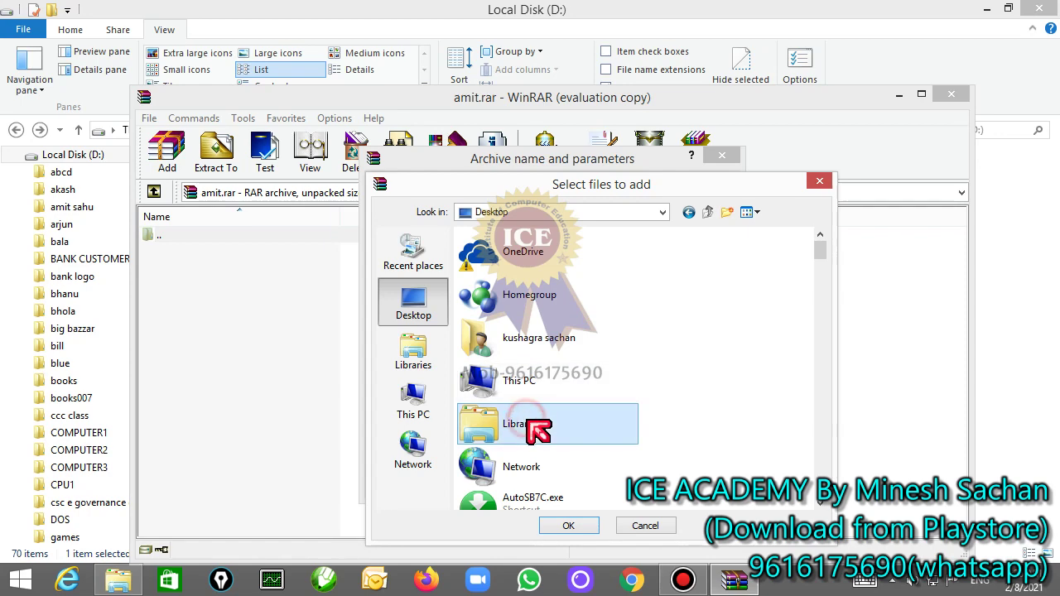
pyautogui.press('d')
pyautogui.press('d')
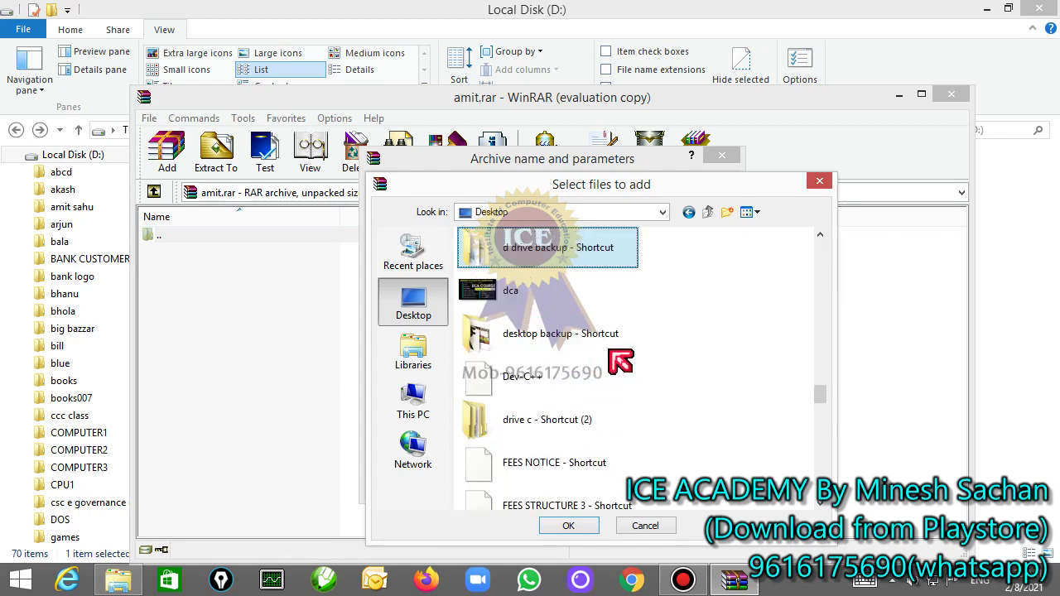
pyautogui.doubleClick(562, 262)
pyautogui.scroll(-15, 566, 372)
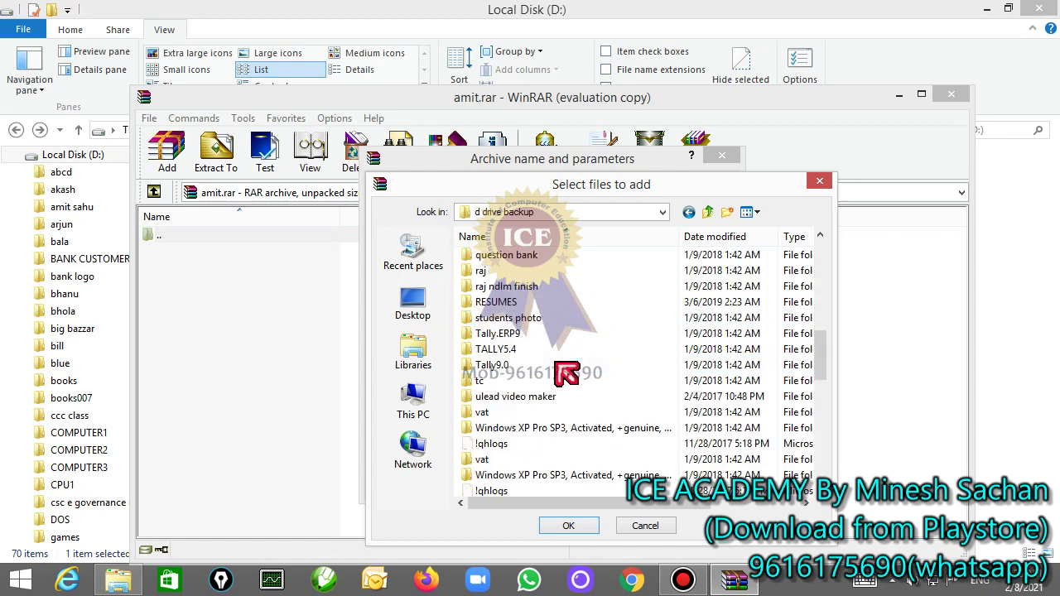
pyautogui.click(530, 303)
pyautogui.keyDown('shift'); pyautogui.click(535, 492); pyautogui.keyUp('shift')
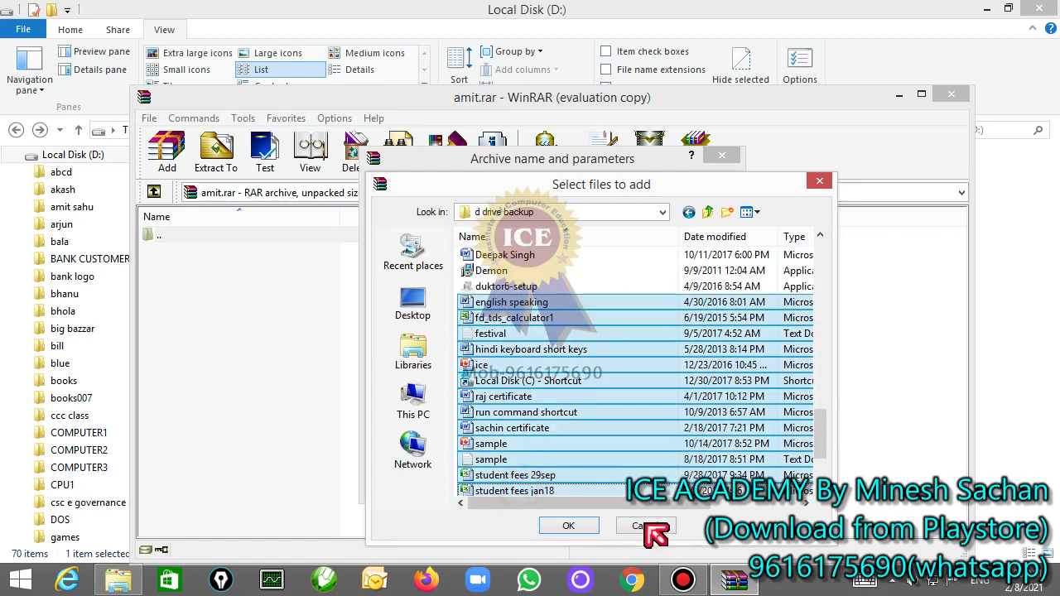
pyautogui.click(570, 524)
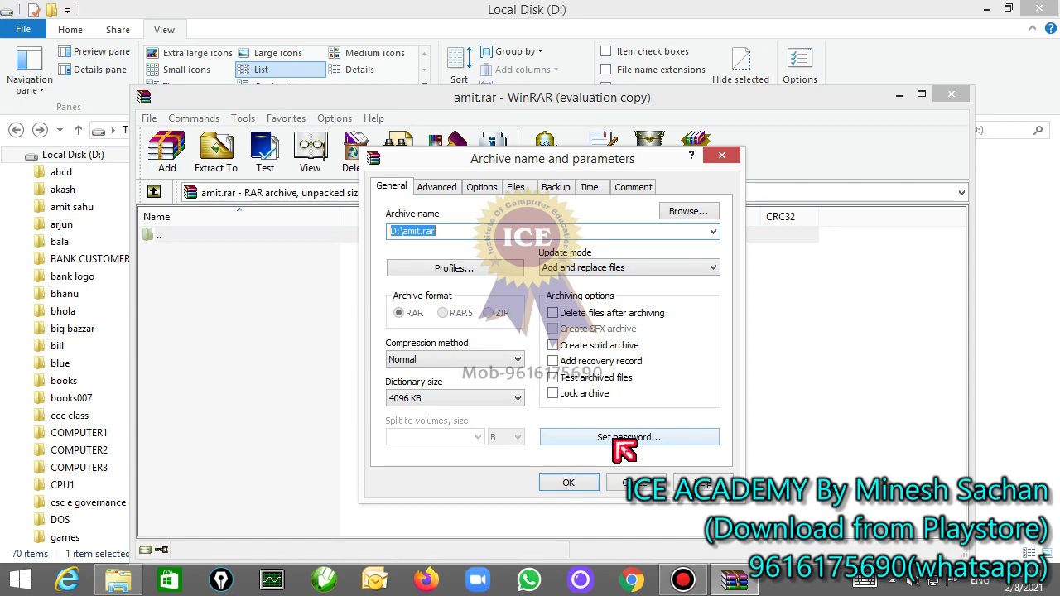
# Step: Add the ice folder and 13 backup files to amit.rar, then close WinRAR
pyautogui.click(570, 483)
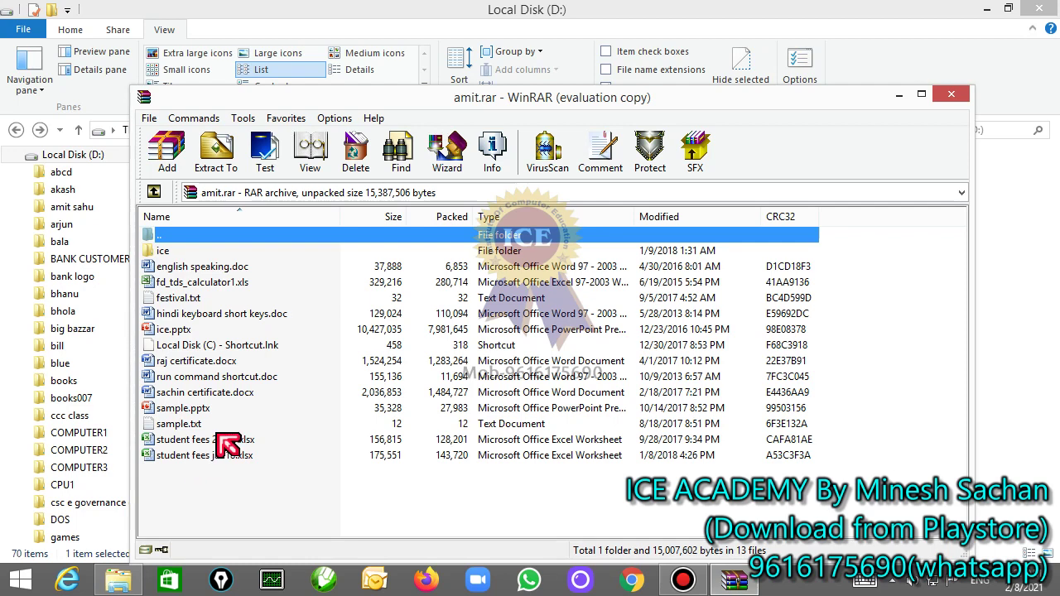
pyautogui.click(189, 331)
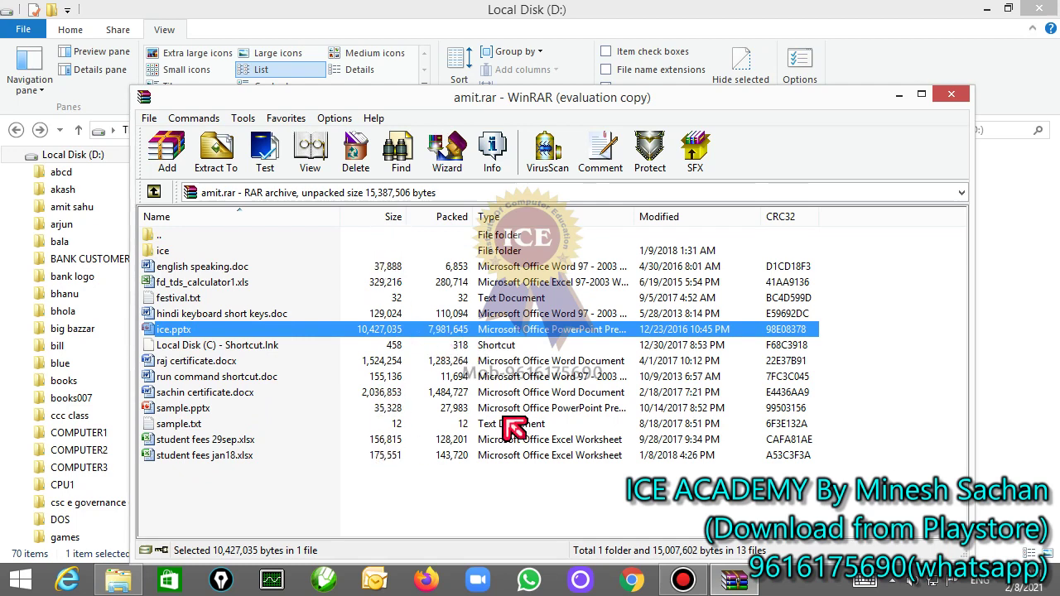
pyautogui.click(953, 95)
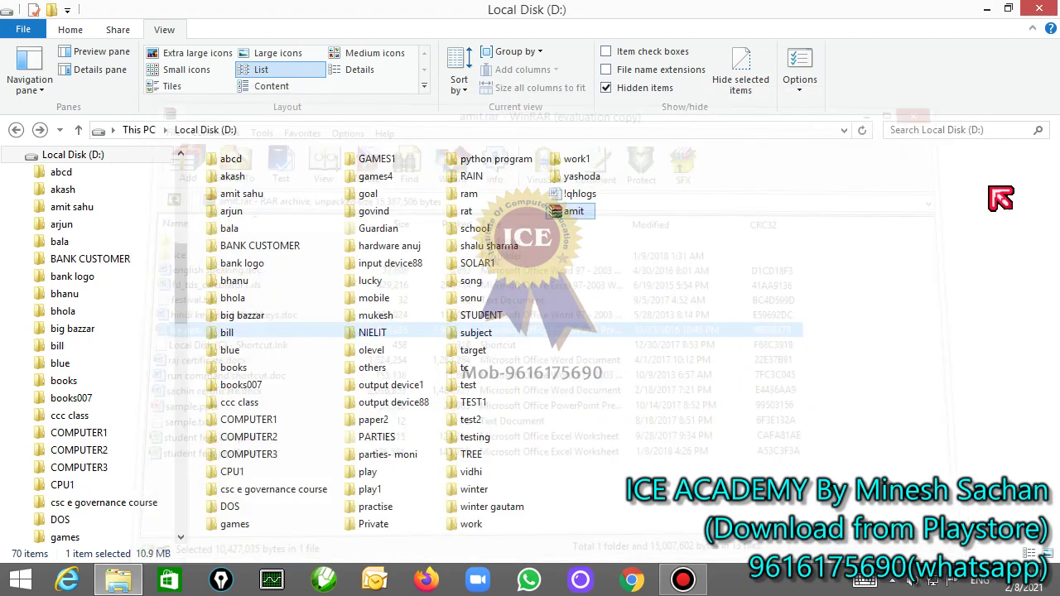